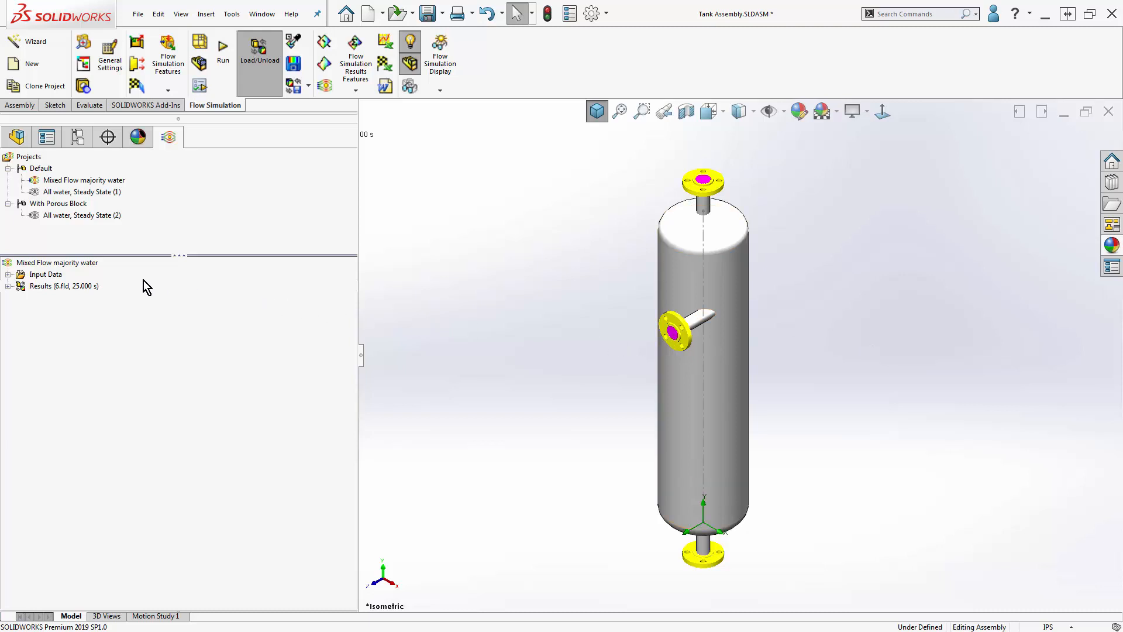
# - Review the project's general settings, covering analysis type with gravity components, fluids, wall conditions and initial conditions including concentrations
pyautogui.rightClick(88, 272)
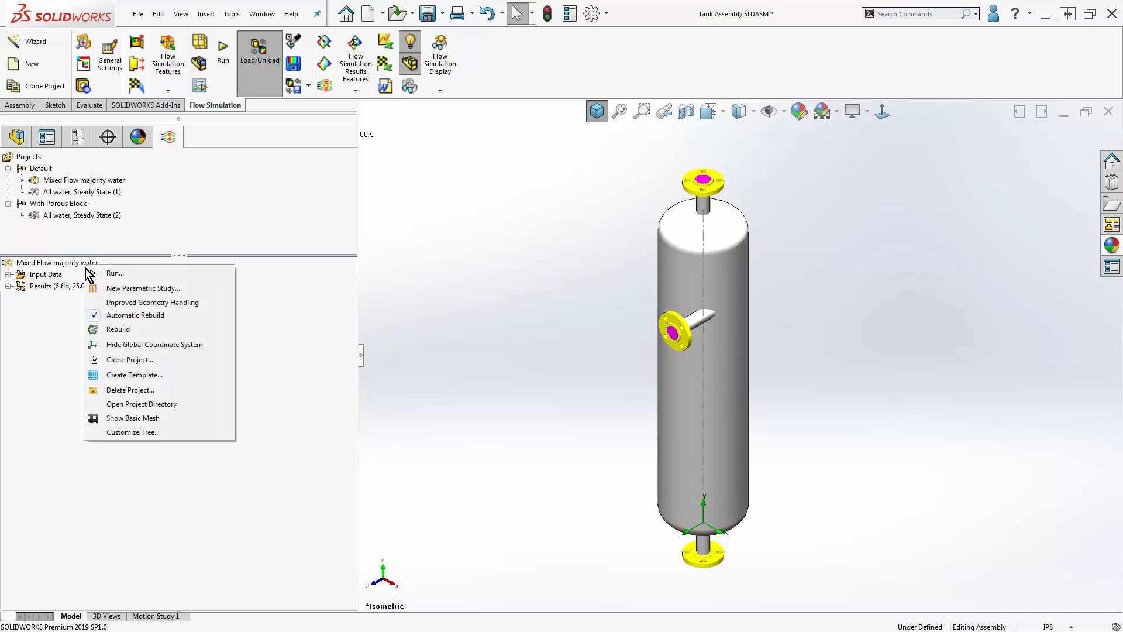
pyautogui.rightClick(46, 275)
pyautogui.click(71, 286)
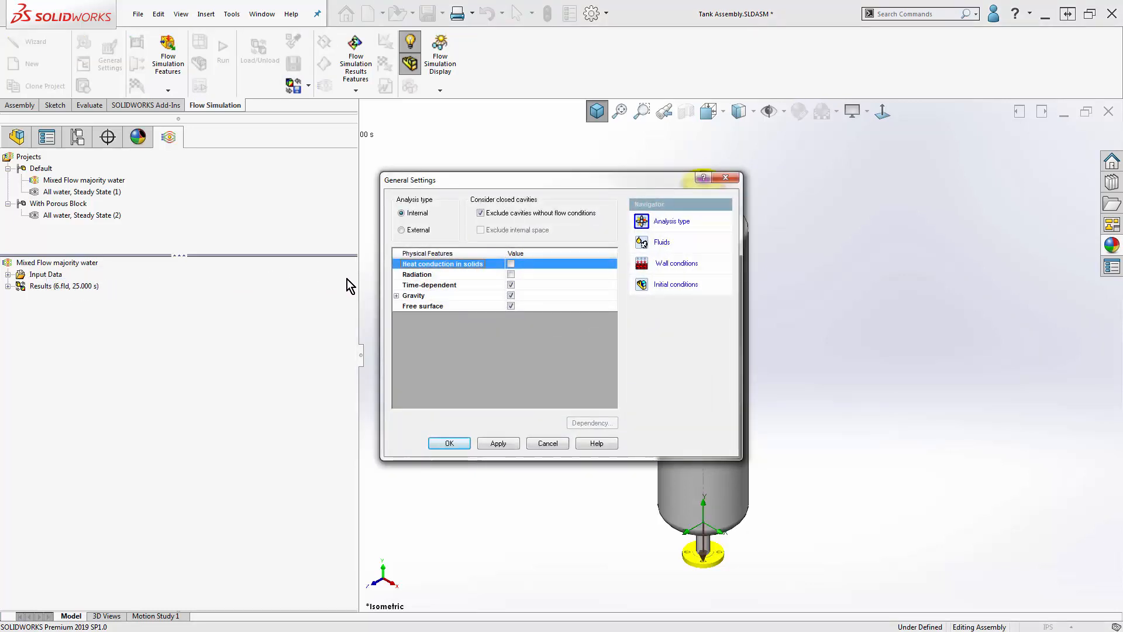
pyautogui.click(396, 296)
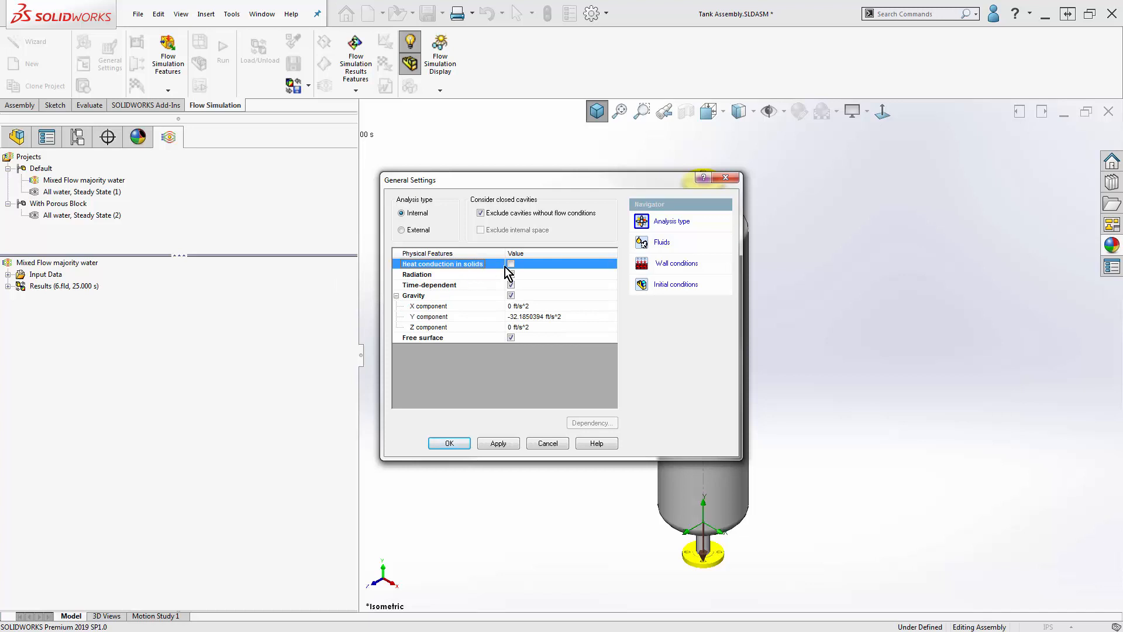
pyautogui.click(668, 245)
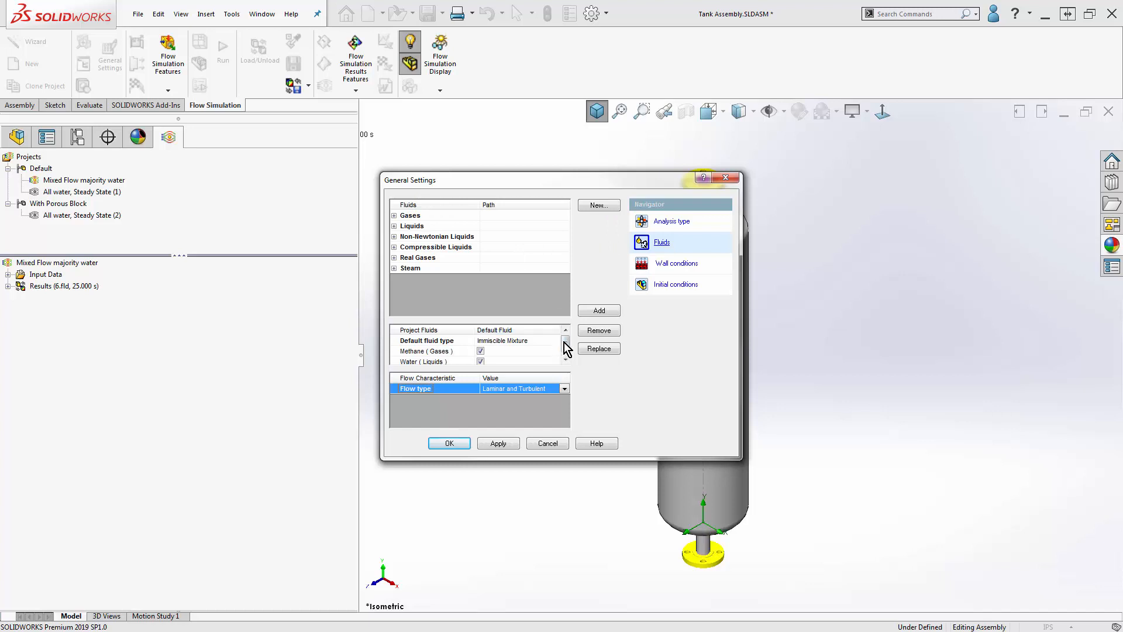
pyautogui.click(675, 264)
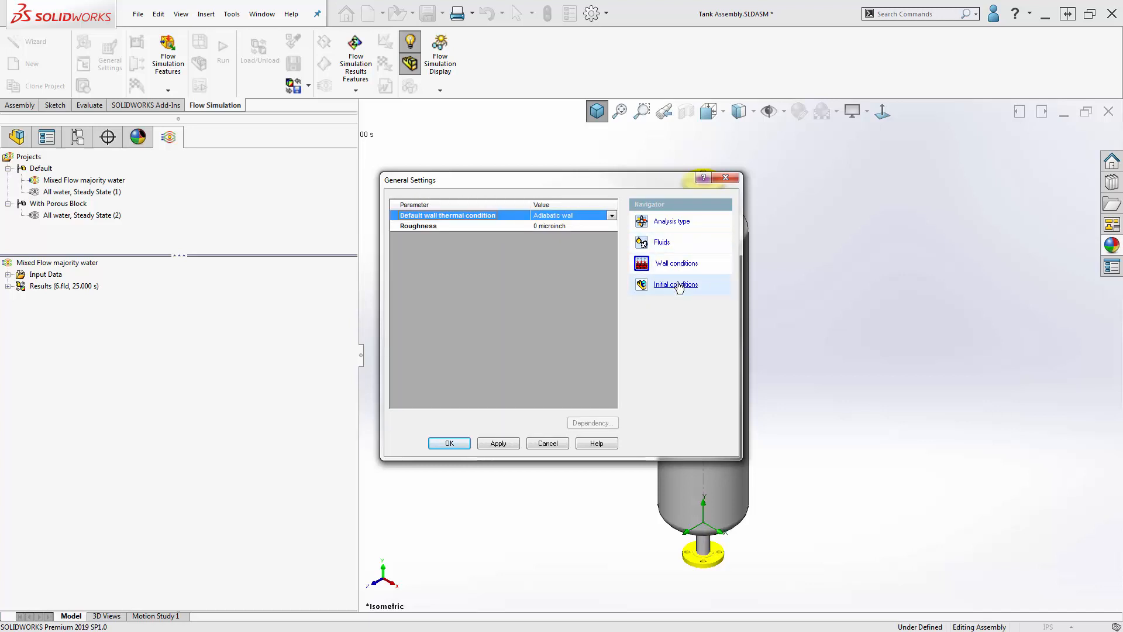
pyautogui.click(678, 285)
pyautogui.click(395, 332)
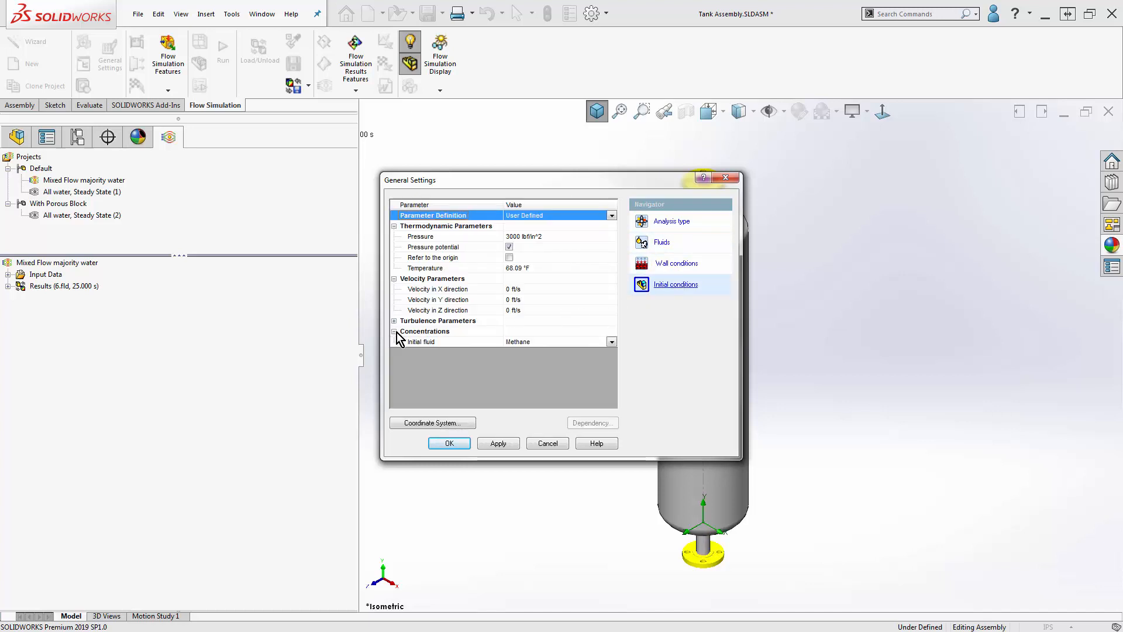
pyautogui.click(723, 177)
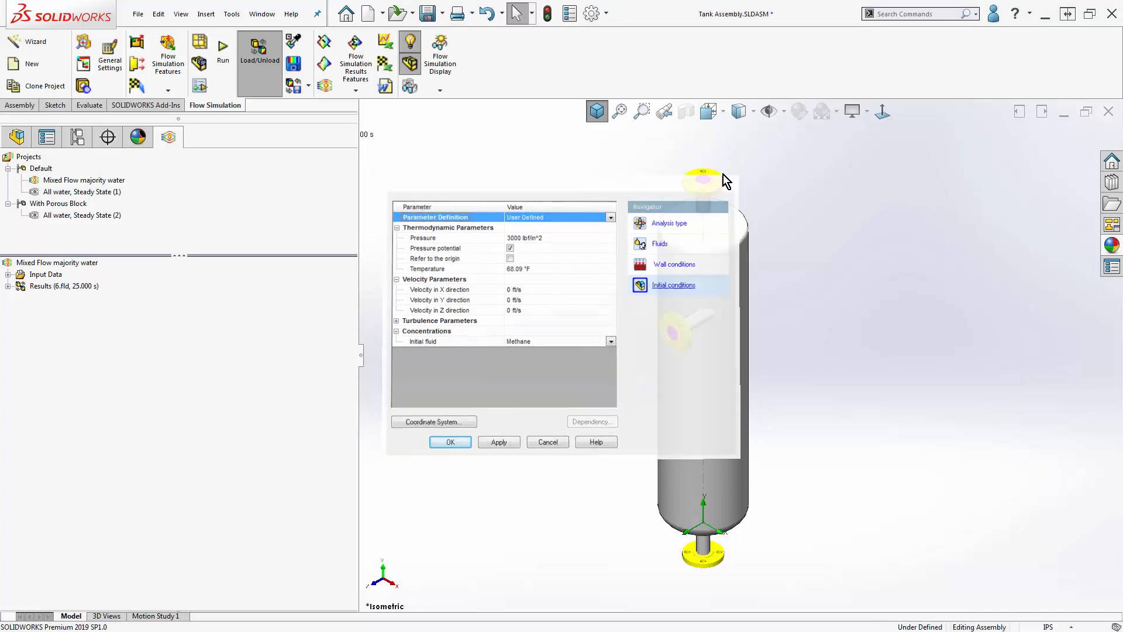
# - Review the finish conditions and goals criteria in the project's calculation control options
pyautogui.rightClick(51, 276)
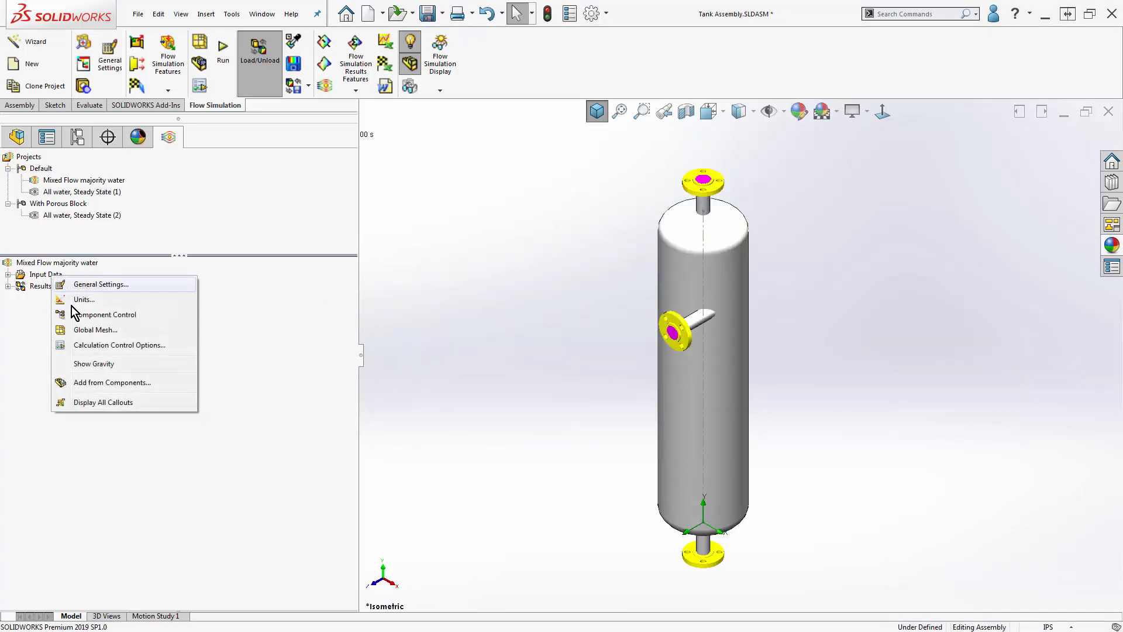
pyautogui.click(94, 344)
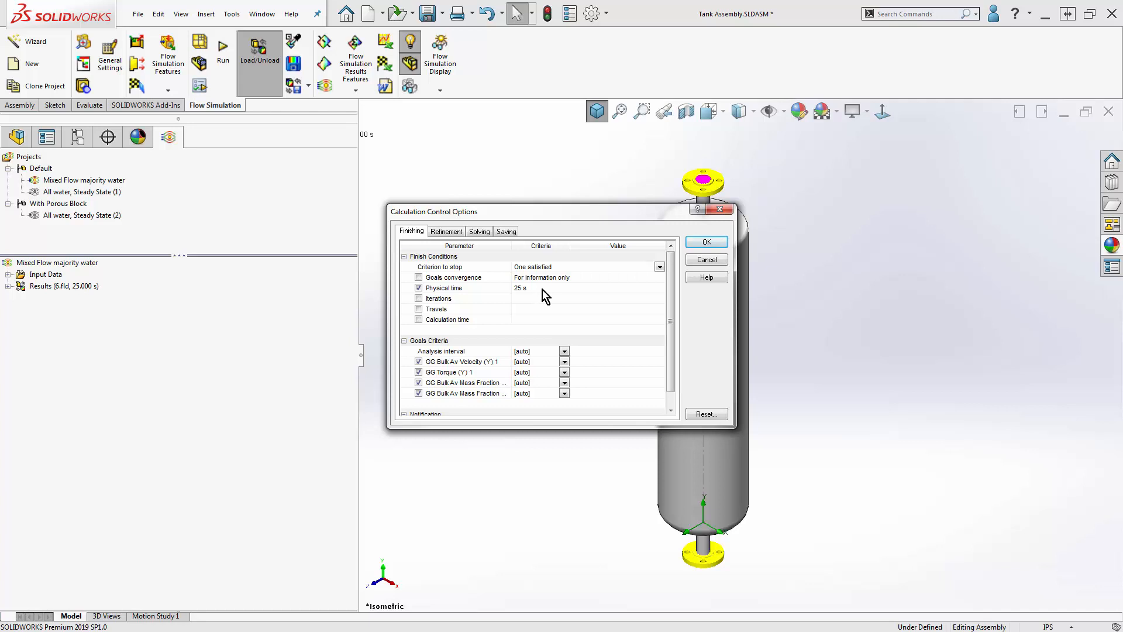
pyautogui.click(699, 244)
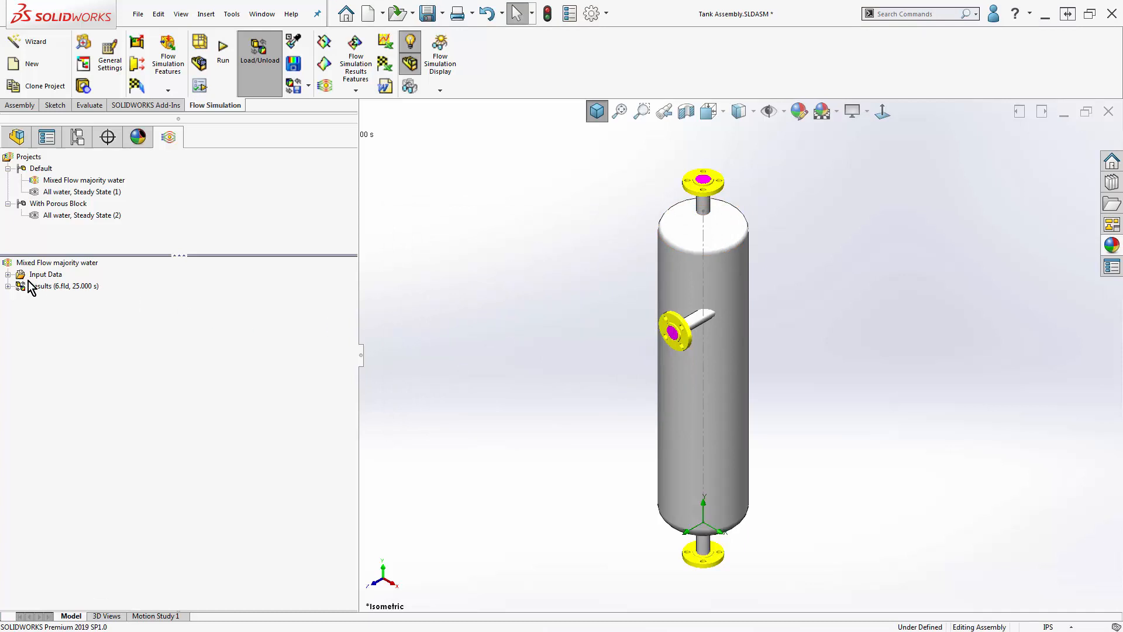
# - Show Cut Plot 1 from the results and set the model transparency to 0.50 to reveal it inside the tank
pyautogui.click(8, 286)
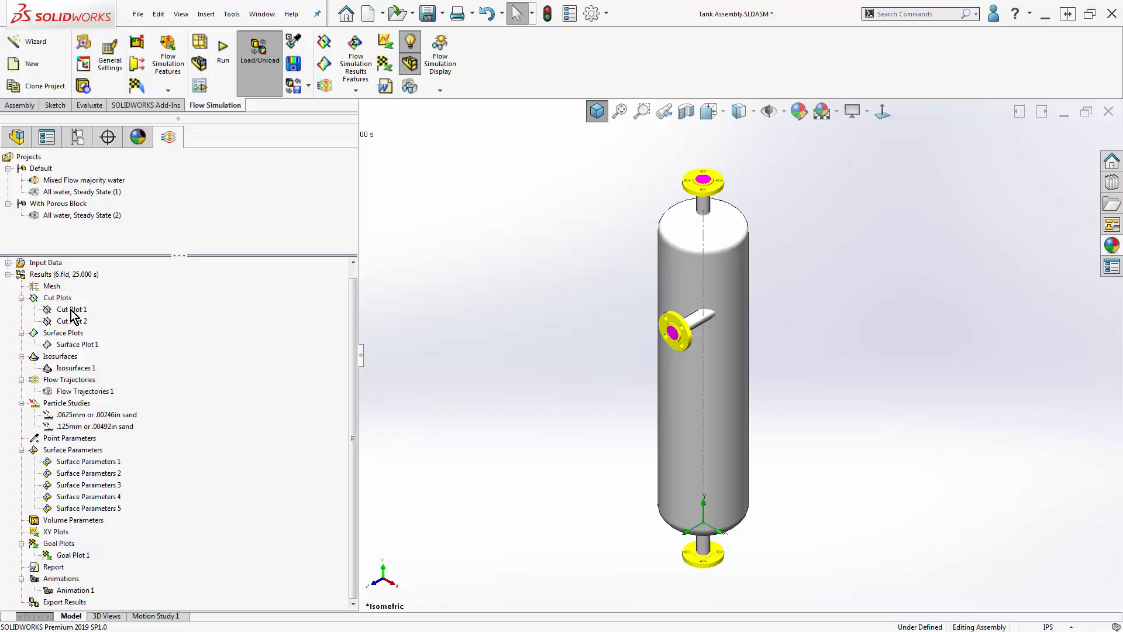
pyautogui.rightClick(71, 310)
pyautogui.click(111, 338)
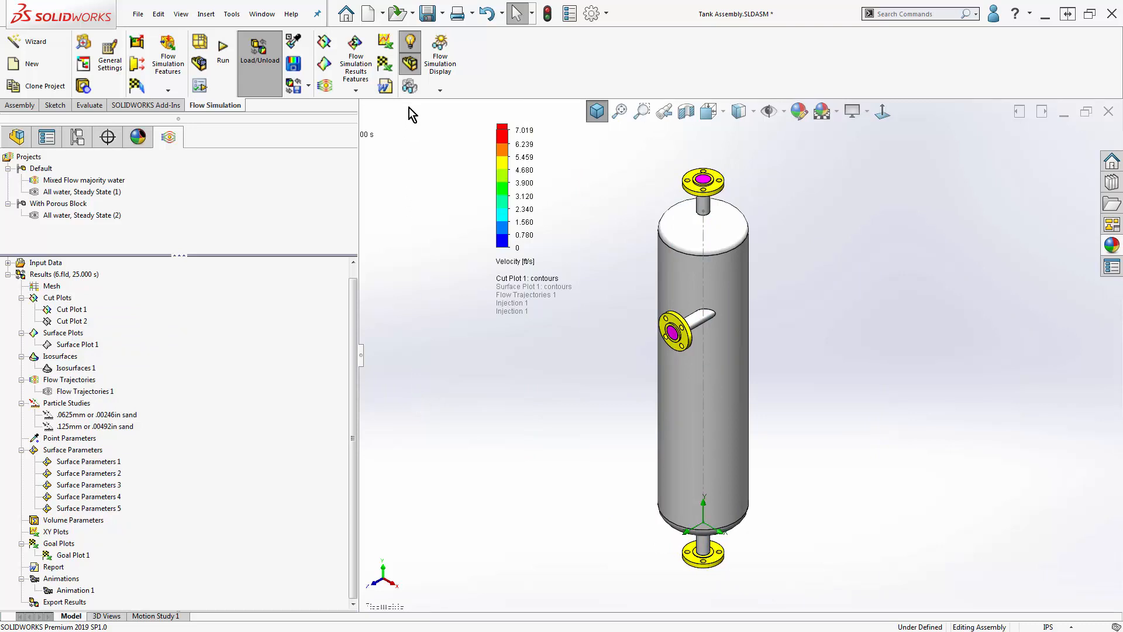
pyautogui.click(411, 92)
pyautogui.click(509, 355)
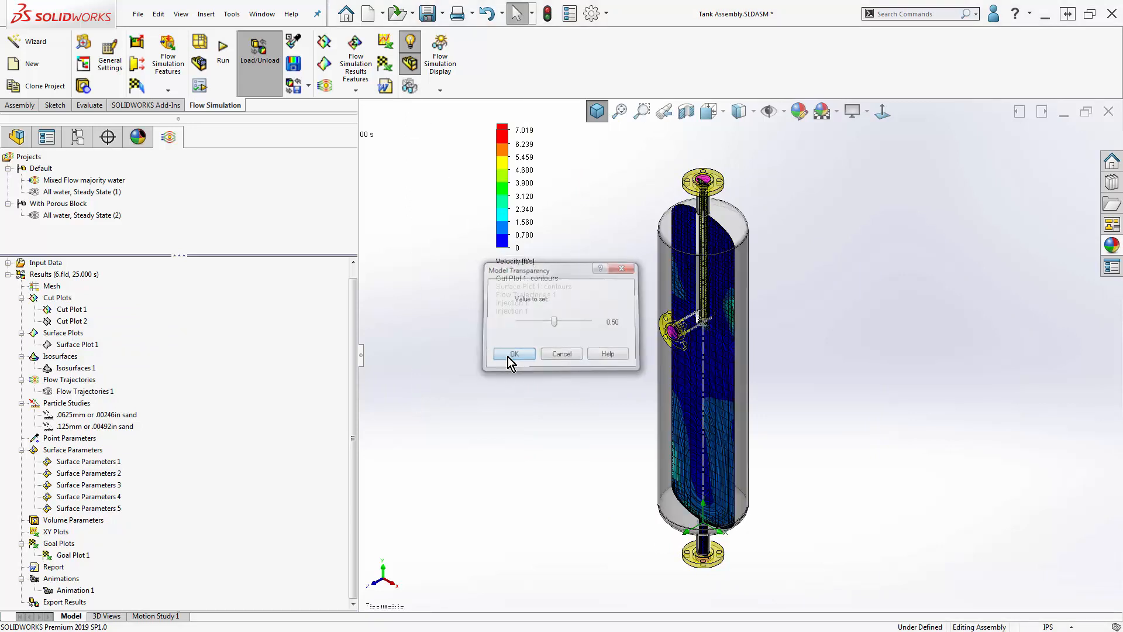
pyautogui.moveTo(561, 386); pyautogui.dragTo(511, 398, button='middle')
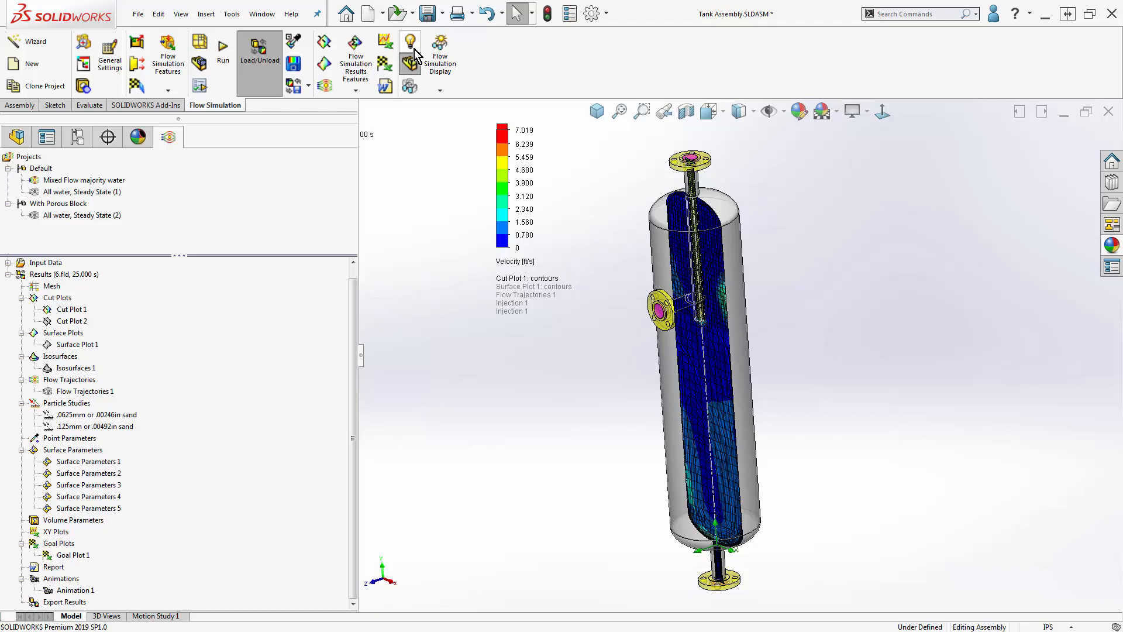
pyautogui.moveTo(545, 481); pyautogui.dragTo(581, 455, button='middle')
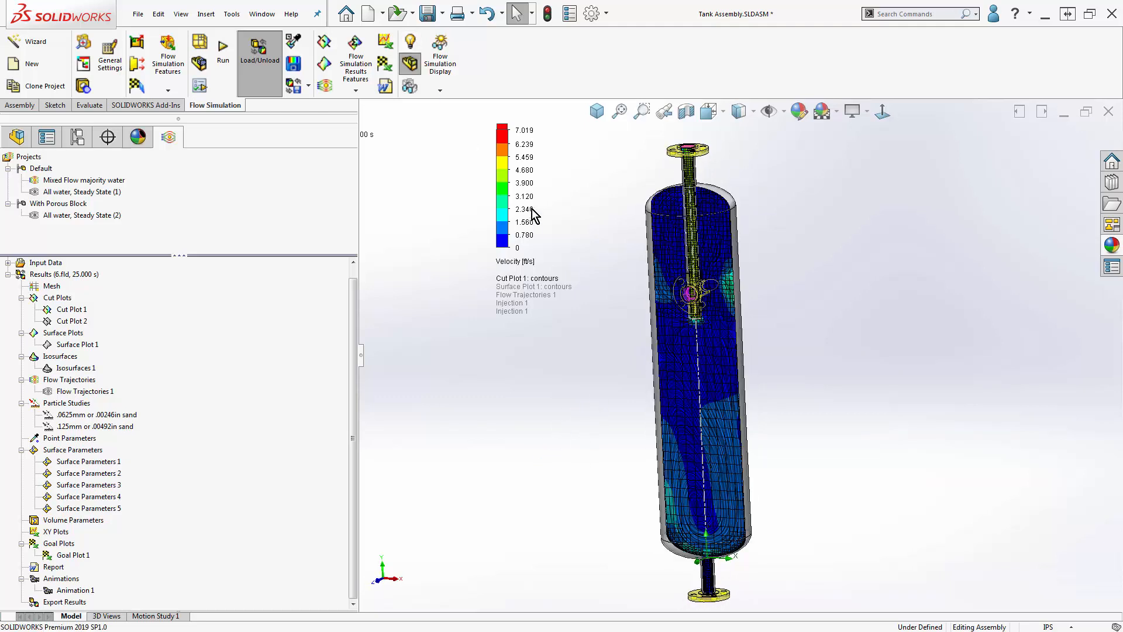
# - Raise the velocity color bar to 62 levels and reset its maximum to the cut plot's own maximum, 5.431 ft/s
pyautogui.moveTo(493, 231)
pyautogui.moveTo(494, 231); pyautogui.dragTo(493, 213)
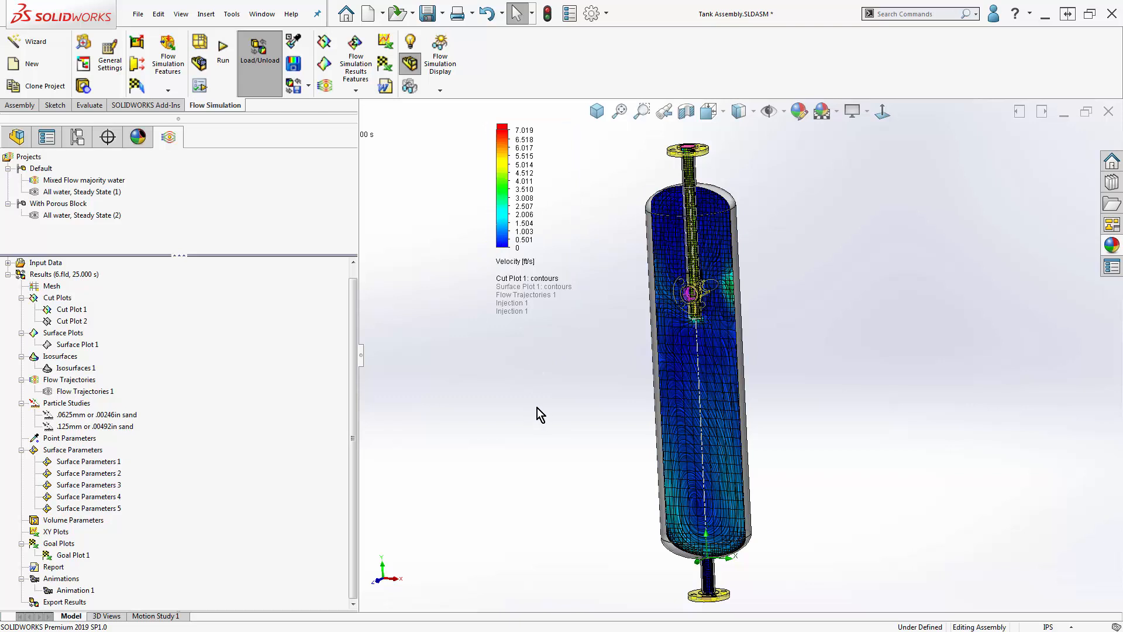
pyautogui.click(527, 133)
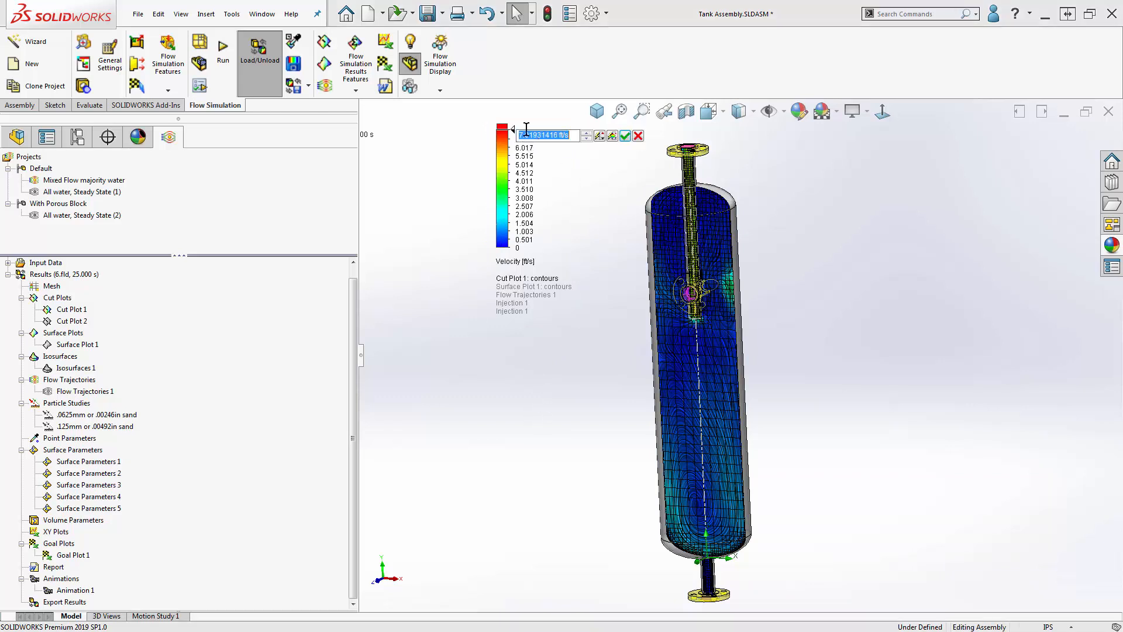
pyautogui.click(611, 136)
pyautogui.click(625, 137)
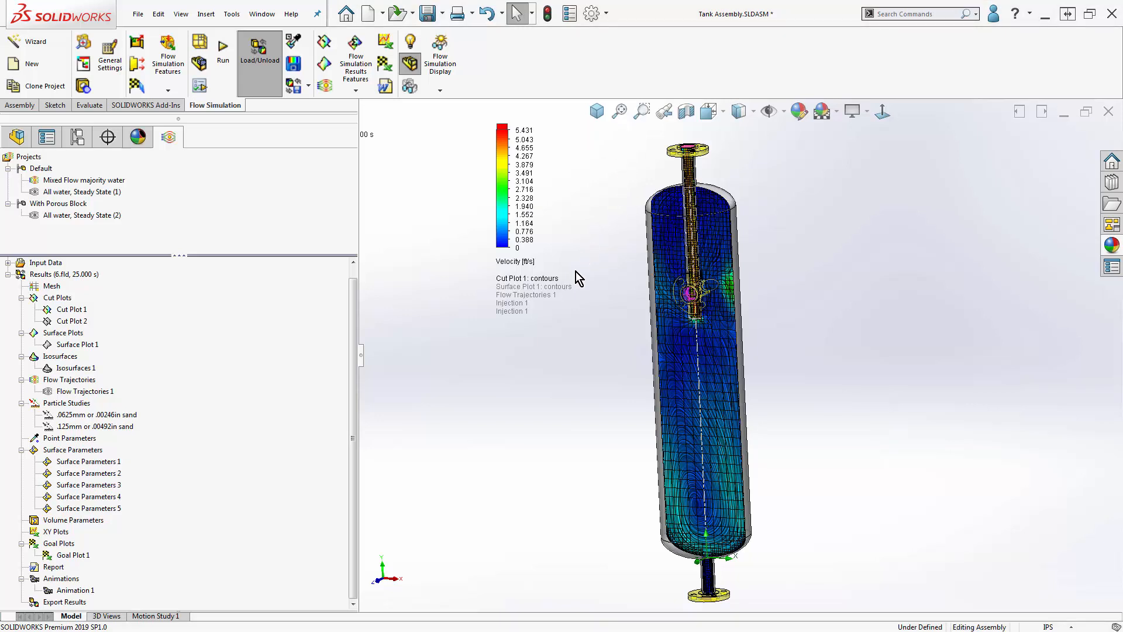
# - Examine the velocity color bar's settings and its available palettes, leaving them unmodified
pyautogui.doubleClick(501, 225)
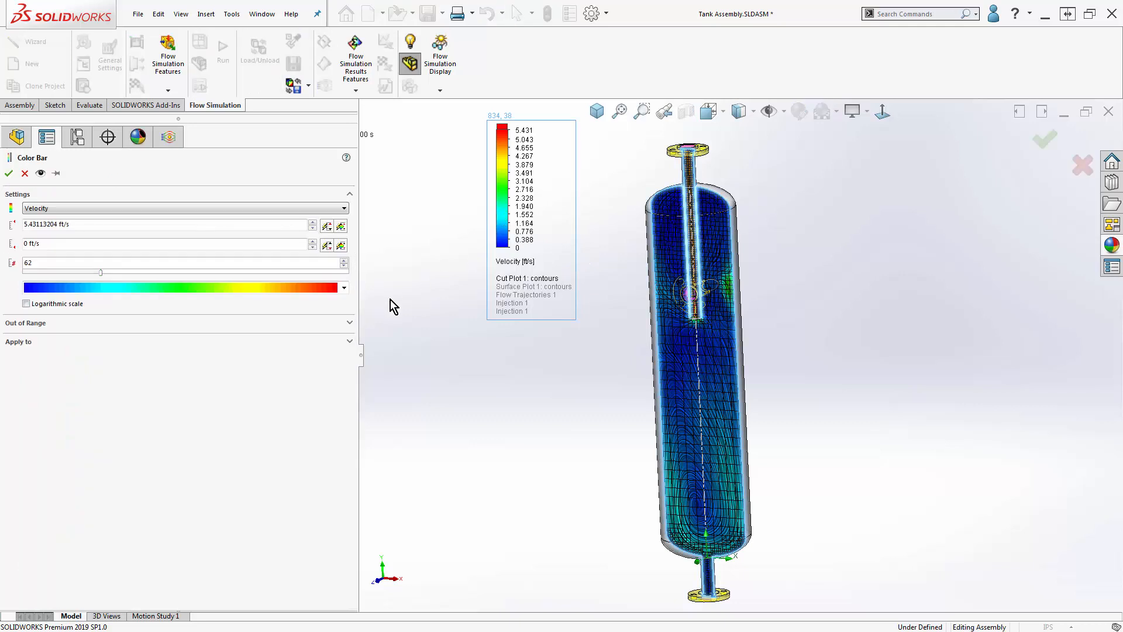
pyautogui.click(344, 287)
pyautogui.click(344, 287)
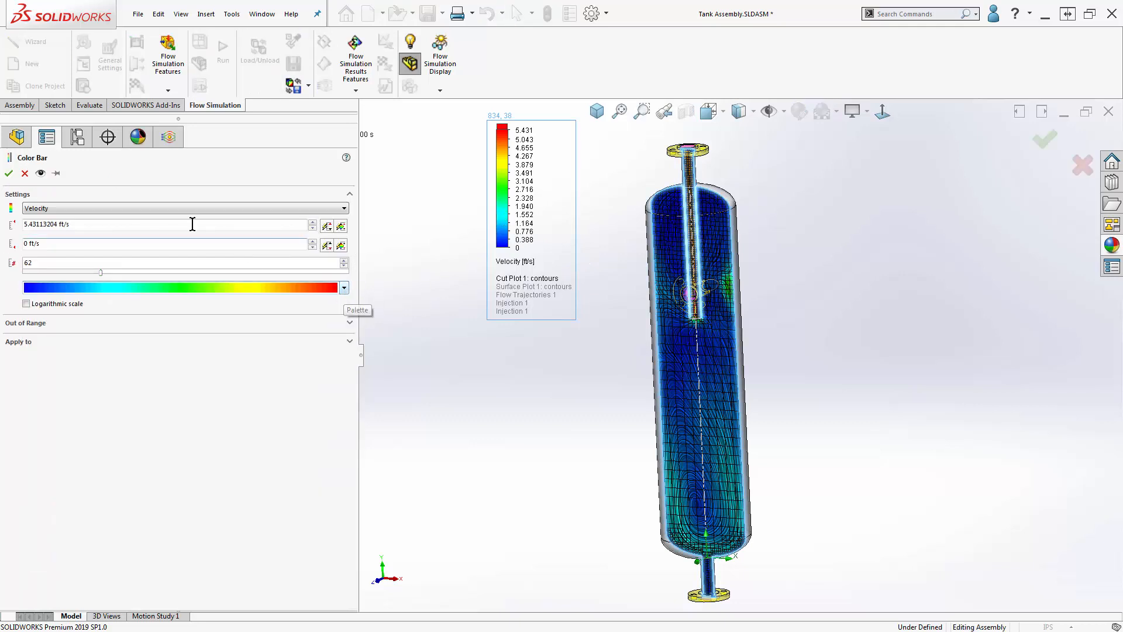
pyautogui.click(25, 174)
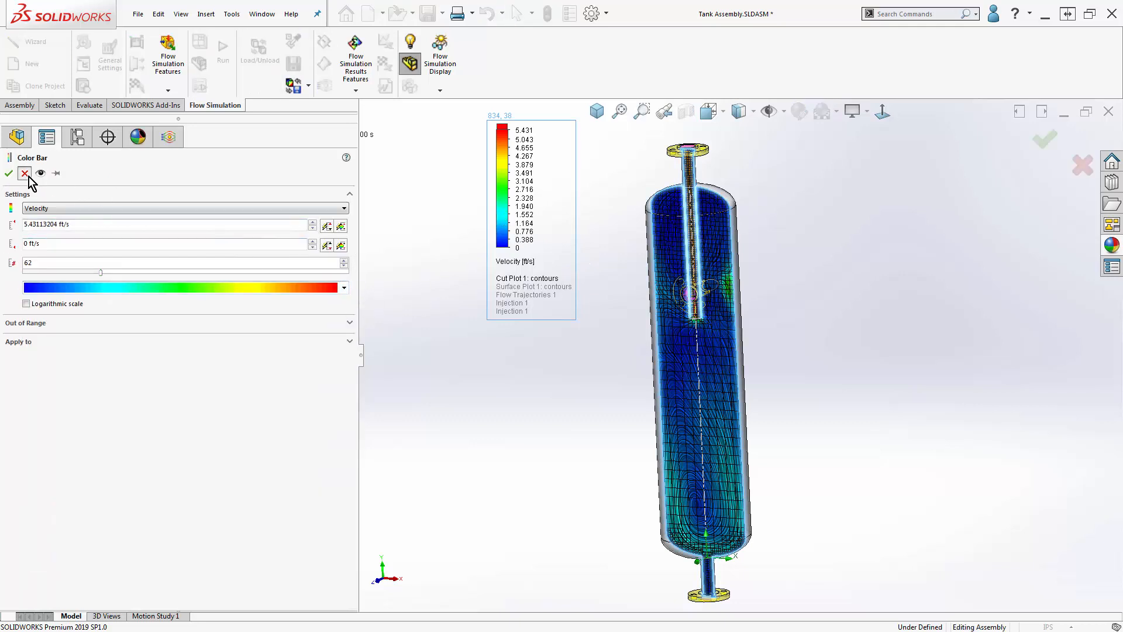
# - Split the Cut Plot 1 contours onto their own color bar and view the parameters available for it
pyautogui.rightClick(506, 253)
pyautogui.moveTo(565, 325)
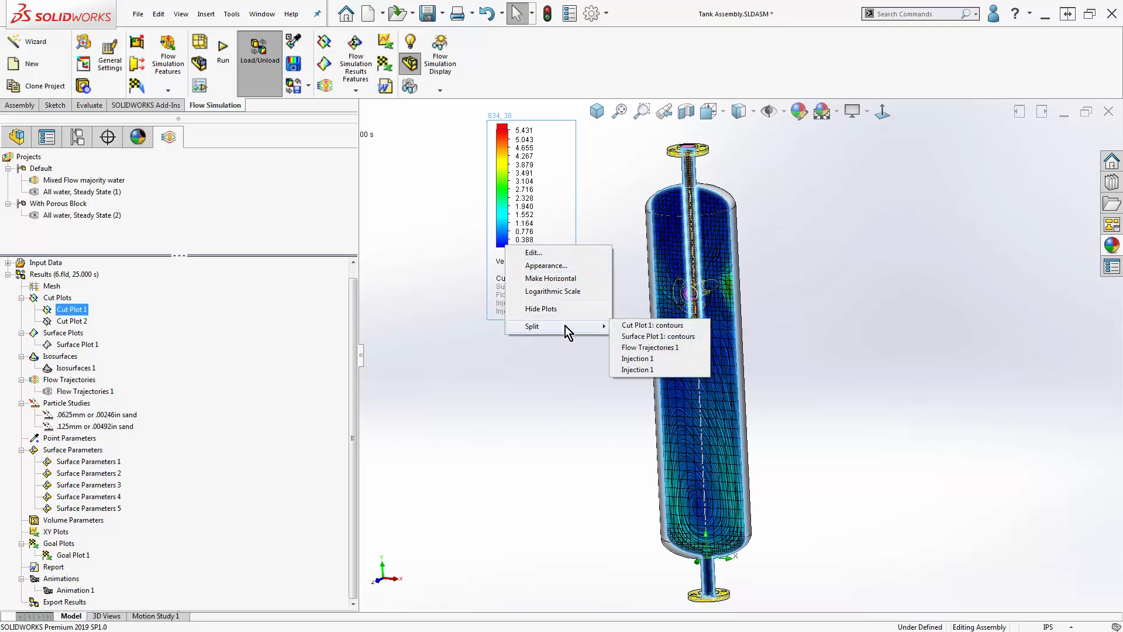
pyautogui.click(655, 325)
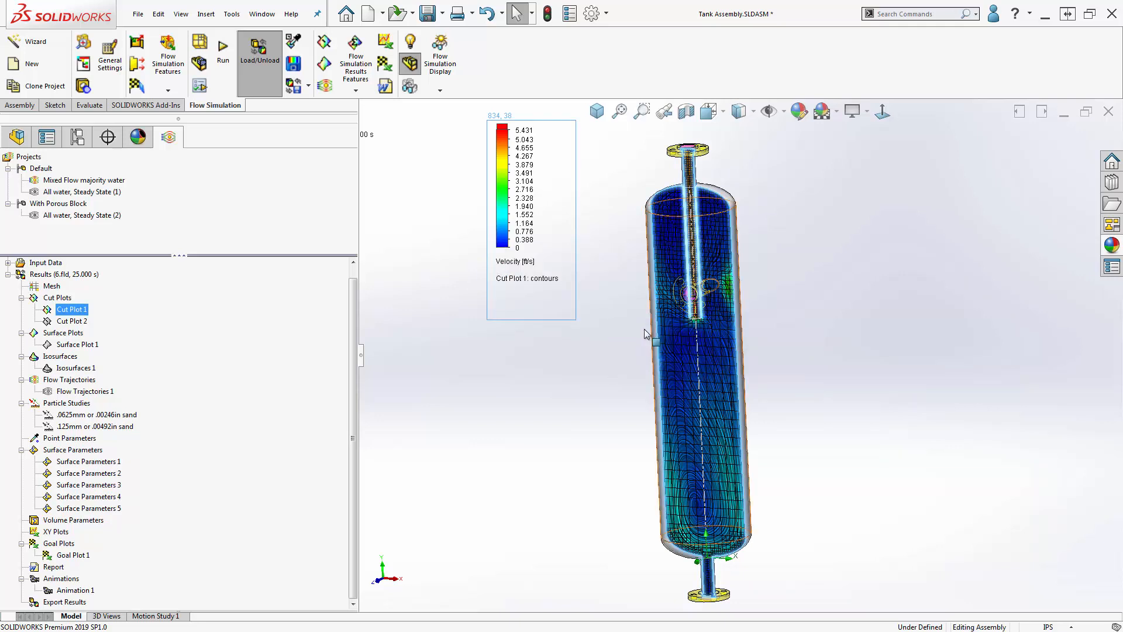
pyautogui.click(516, 261)
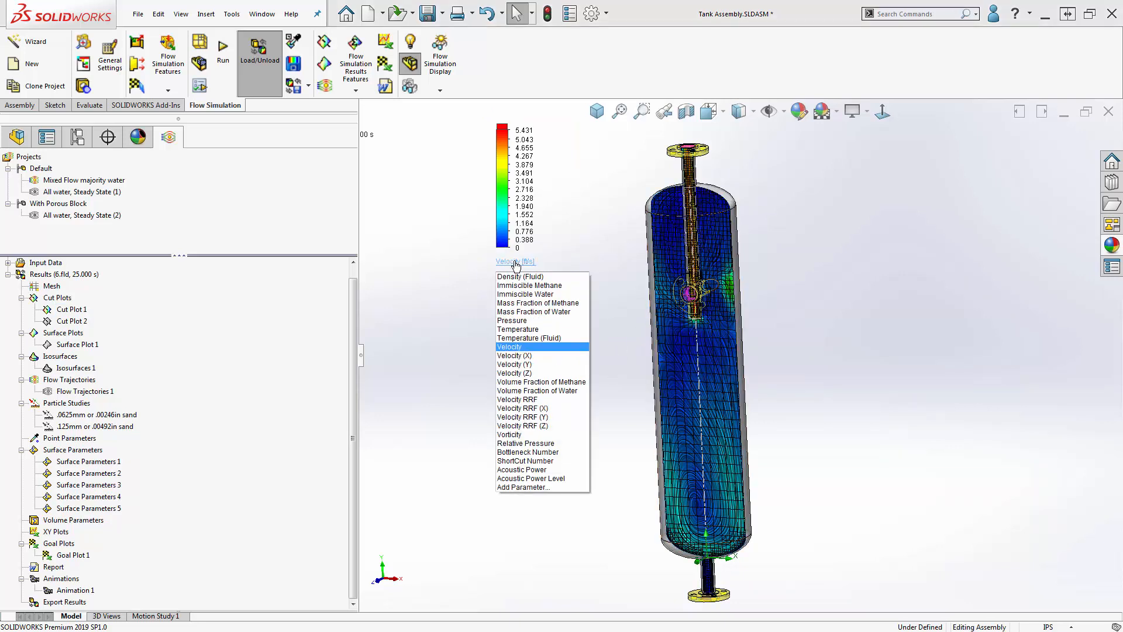
# - Edit Cut Plot 1 to turn off its streamlines and mesh, and preview the contours alone
pyautogui.rightClick(58, 308)
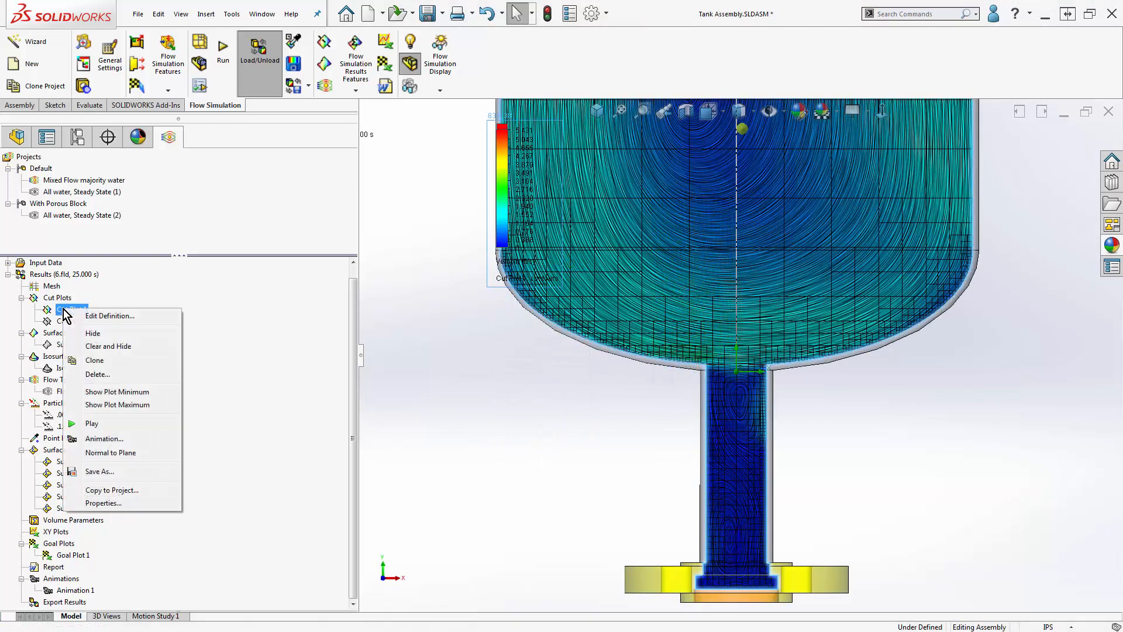
pyautogui.click(101, 318)
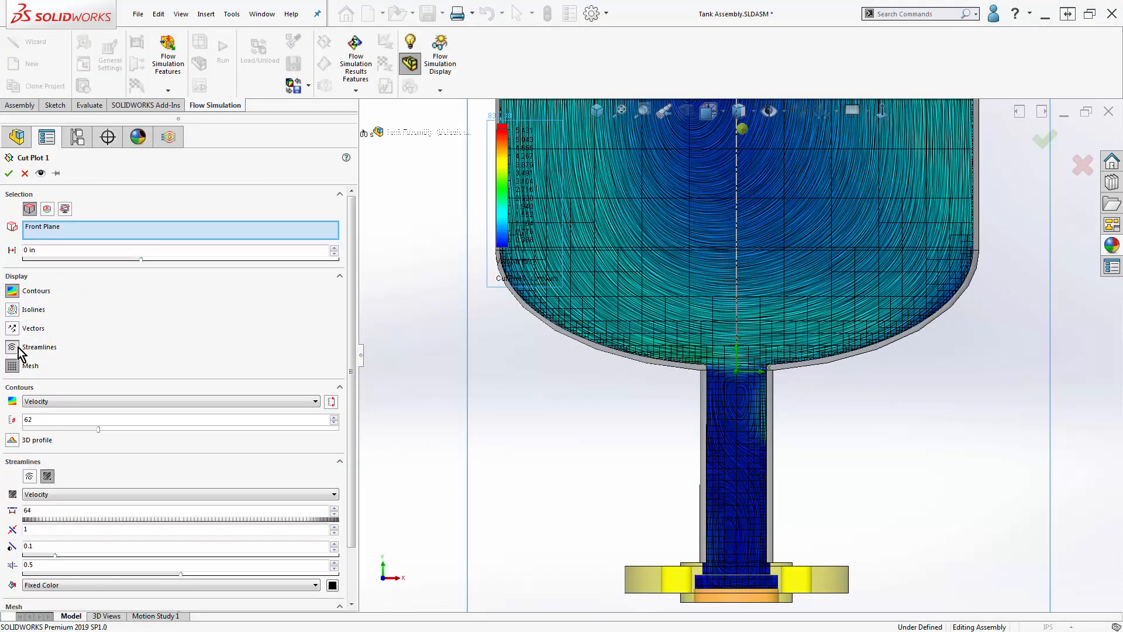
pyautogui.click(13, 347)
pyautogui.click(12, 365)
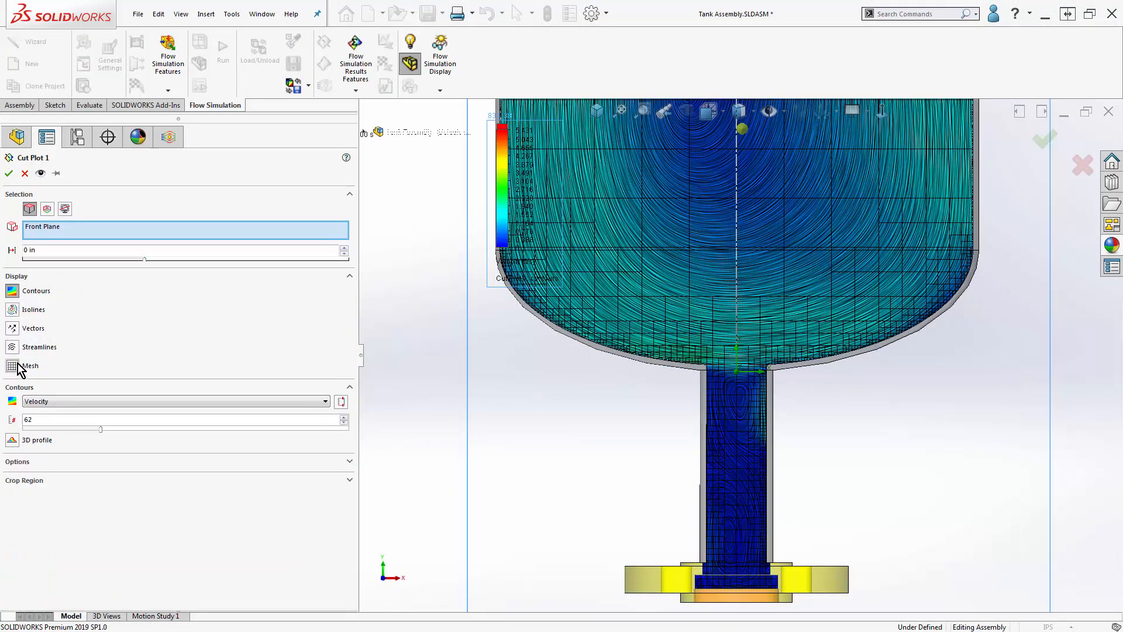
pyautogui.click(40, 173)
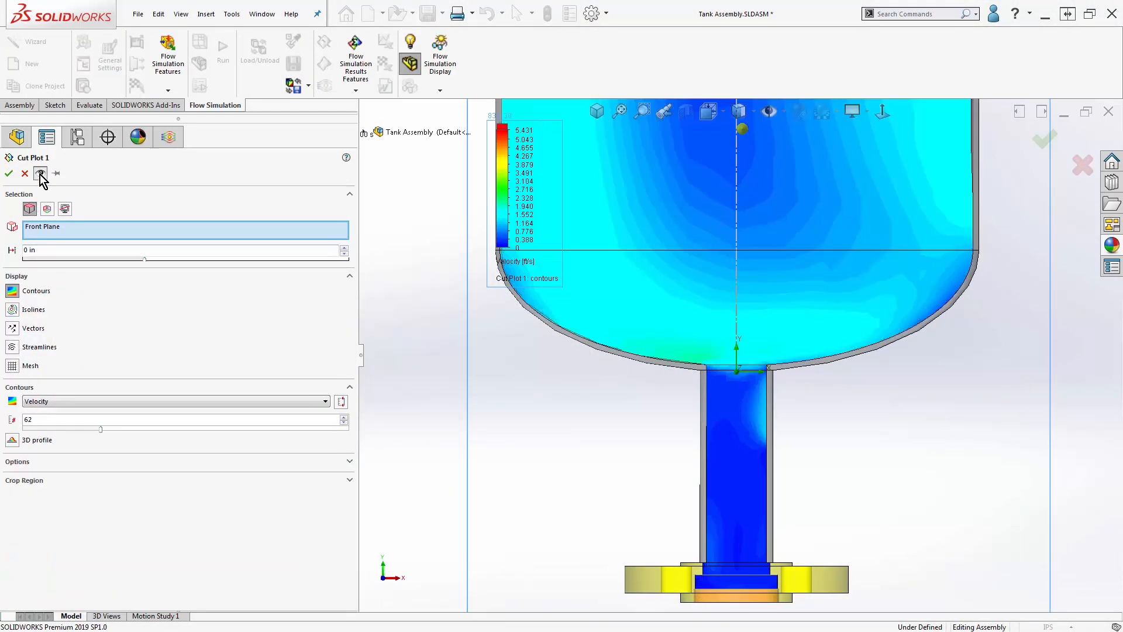
# - Try velocity streamlines drawn as distinct separate lines on Cut Plot 1 and turn them off again
pyautogui.click(13, 348)
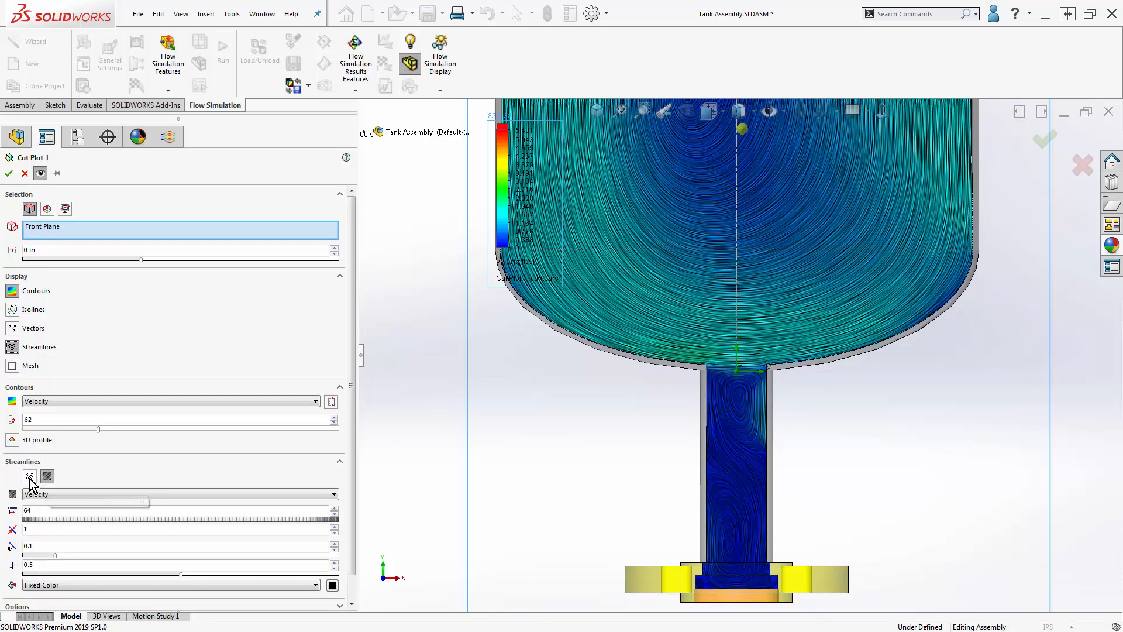
pyautogui.click(30, 477)
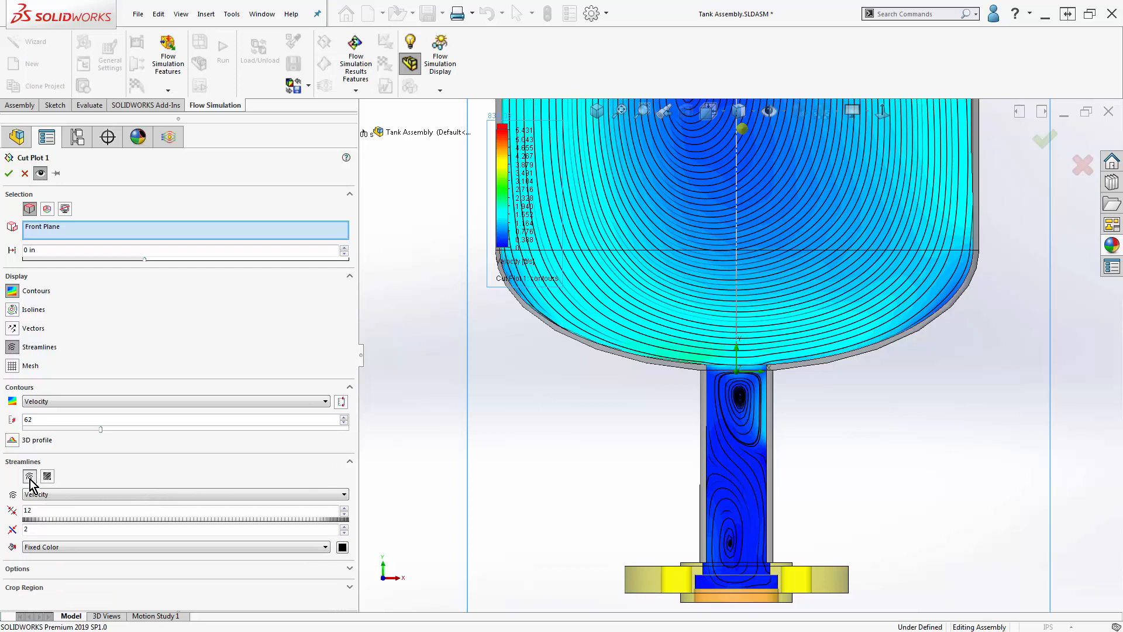
pyautogui.click(12, 347)
# - Try velocity vectors with 0.5 in spacing on Cut Plot 1 and turn them off again
pyautogui.click(12, 328)
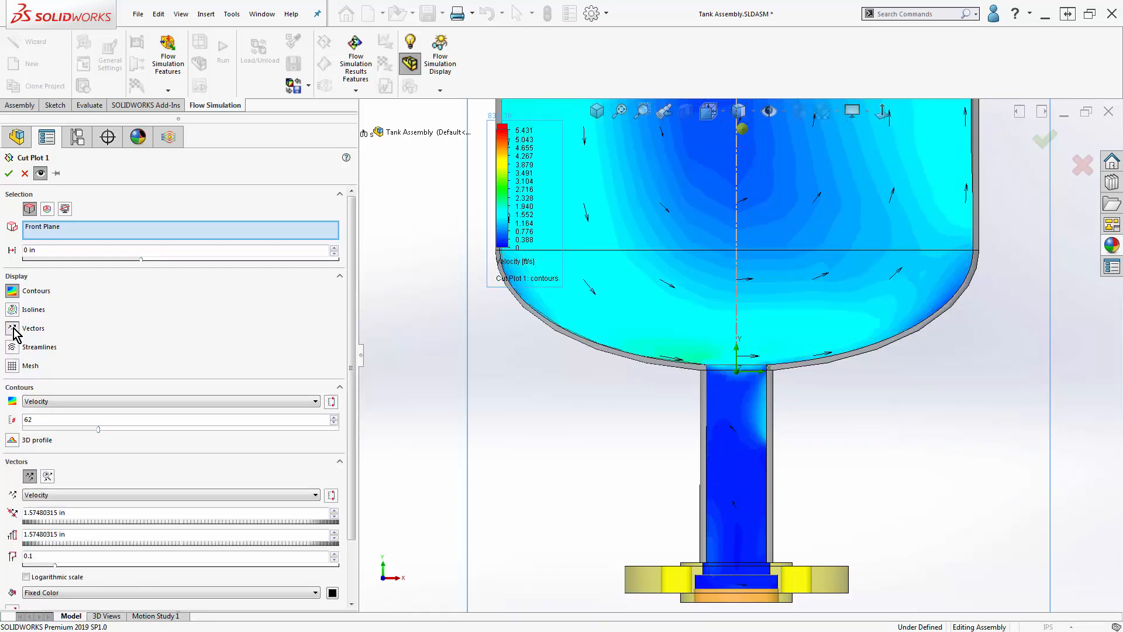
pyautogui.click(53, 513)
pyautogui.write('0')
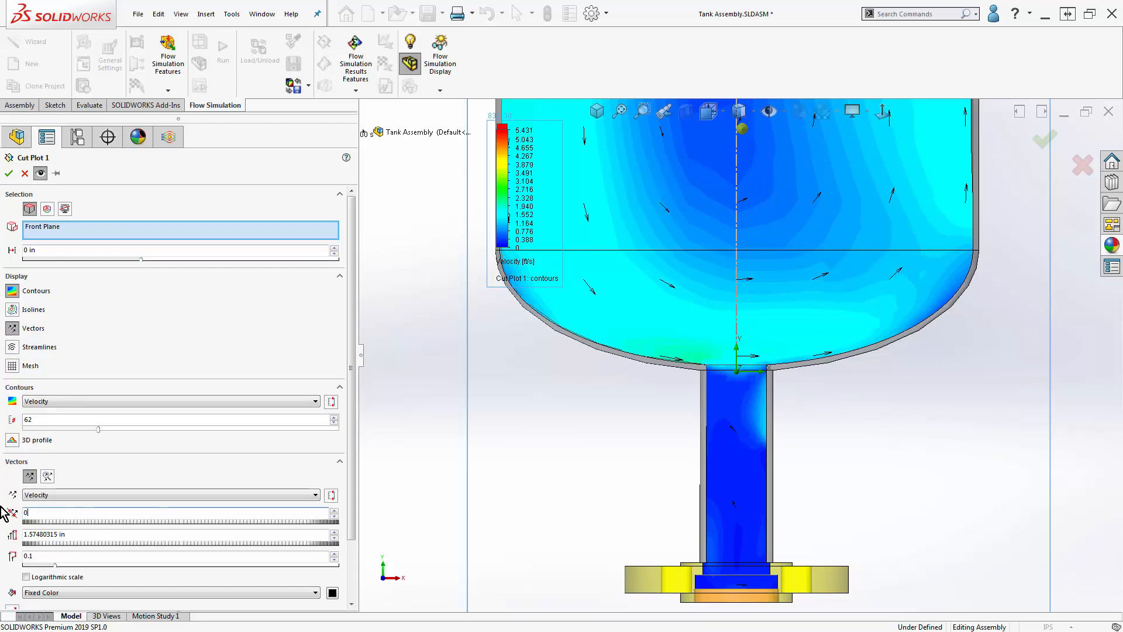
pyautogui.write('.5')
pyautogui.click(458, 439)
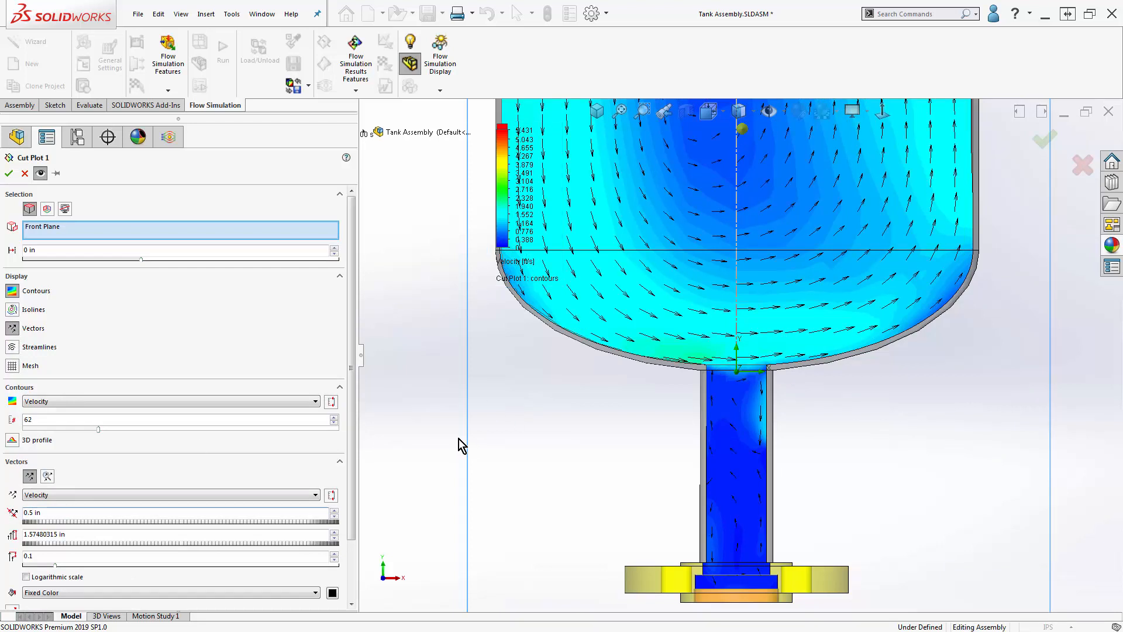
pyautogui.click(12, 328)
# - Replace the contours of Cut Plot 1 with isolines and set the isoline parameter to Velocity
pyautogui.click(12, 310)
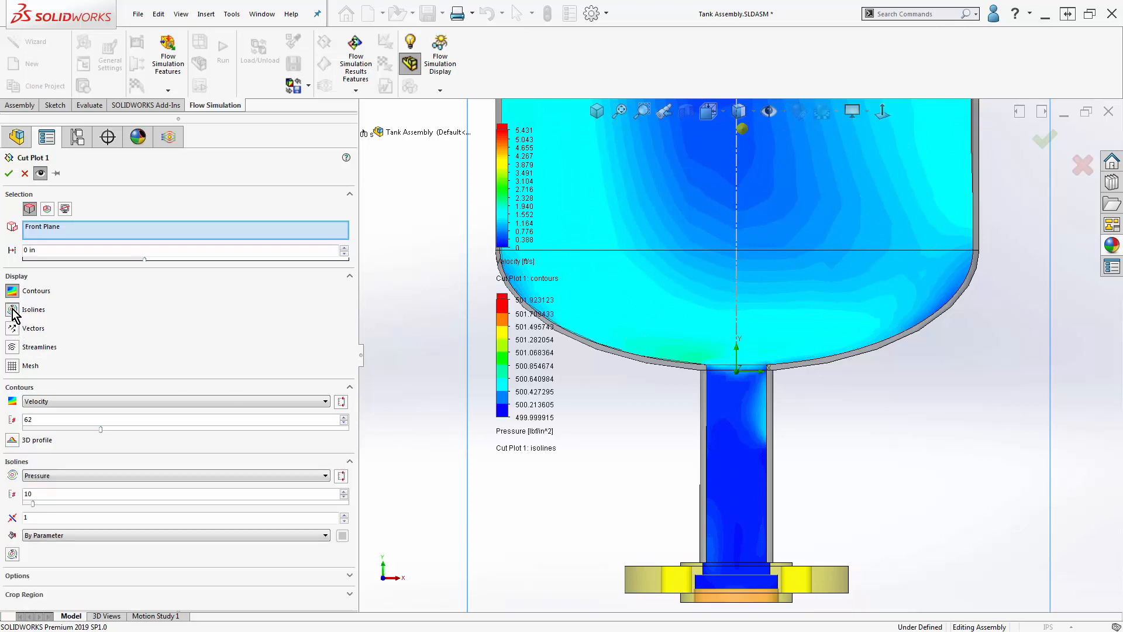
pyautogui.click(12, 291)
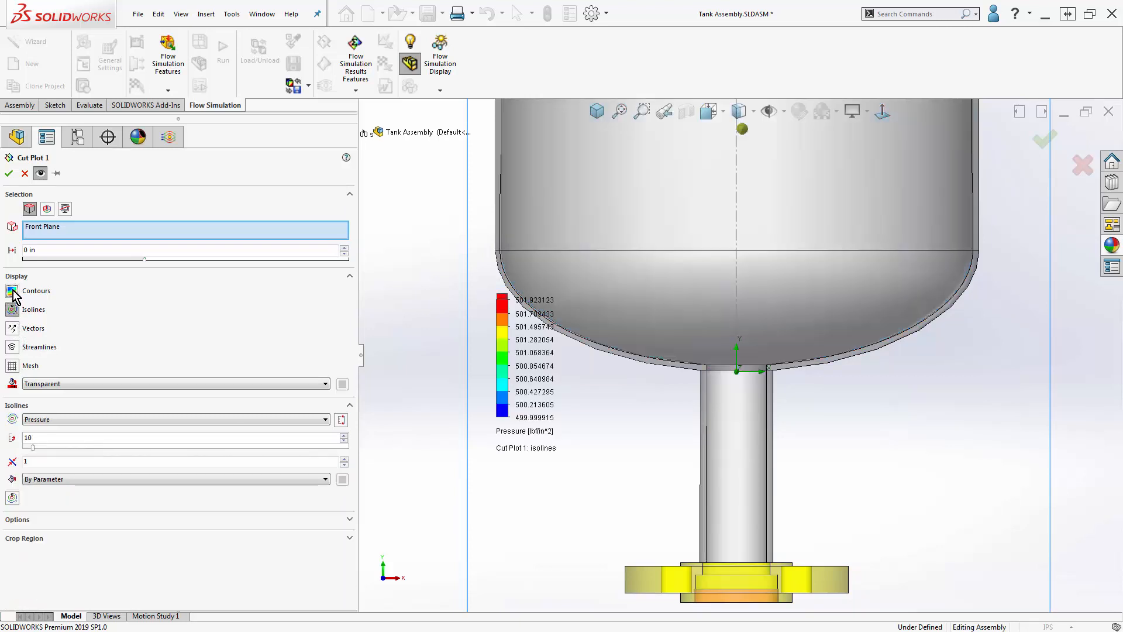
pyautogui.click(66, 418)
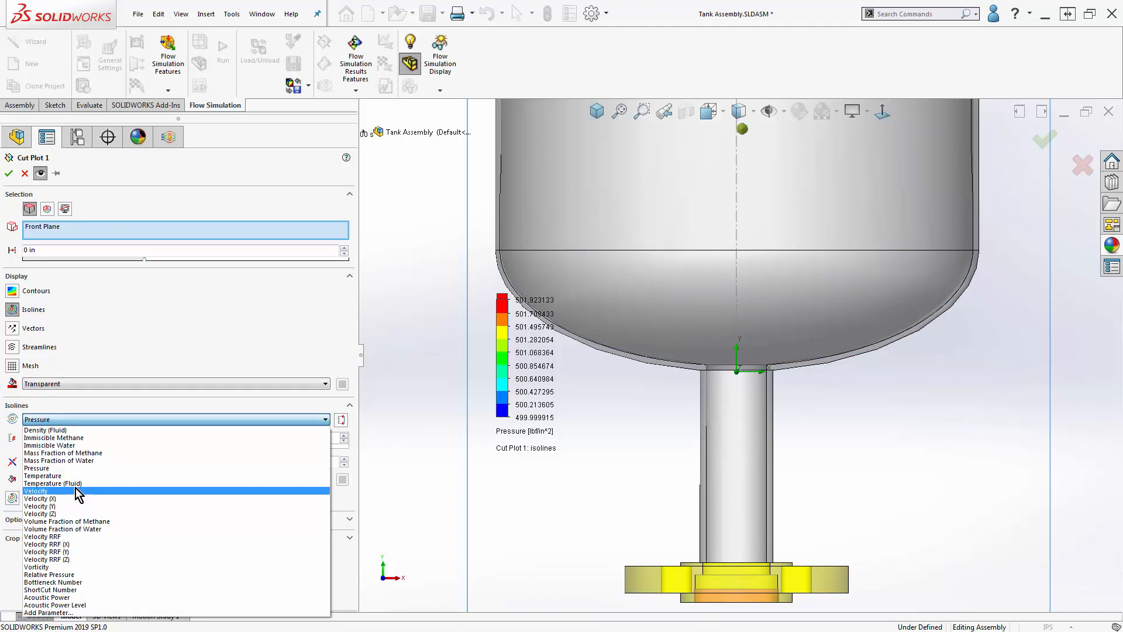
pyautogui.click(78, 492)
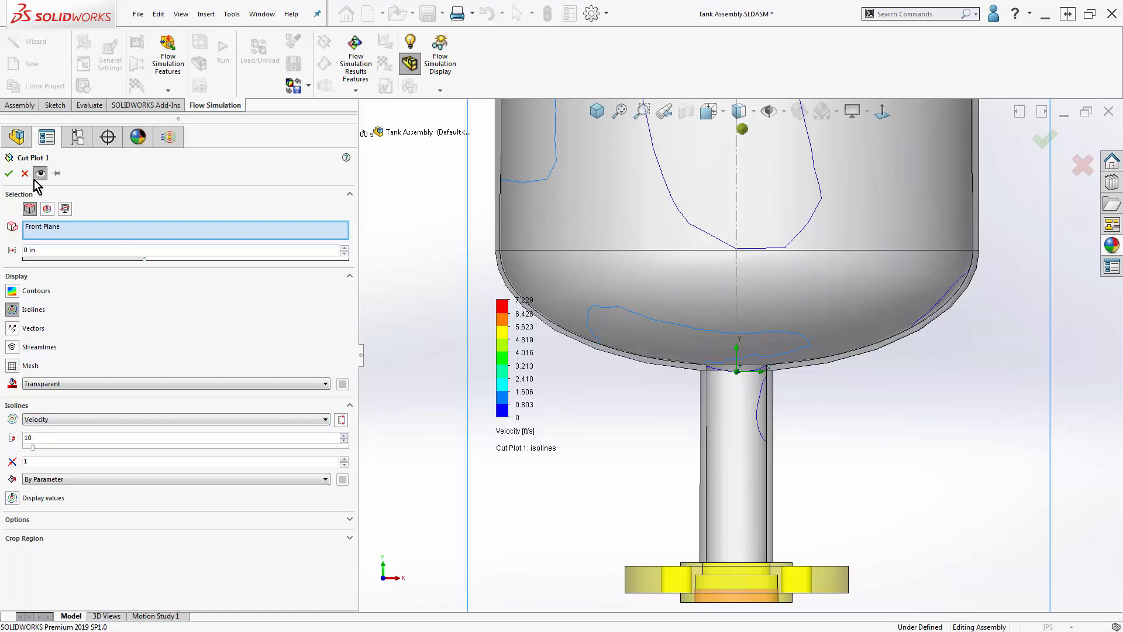
# - Replace the isolines of Cut Plot 1 with the computational mesh display and inspect it near the tank wall
pyautogui.click(12, 309)
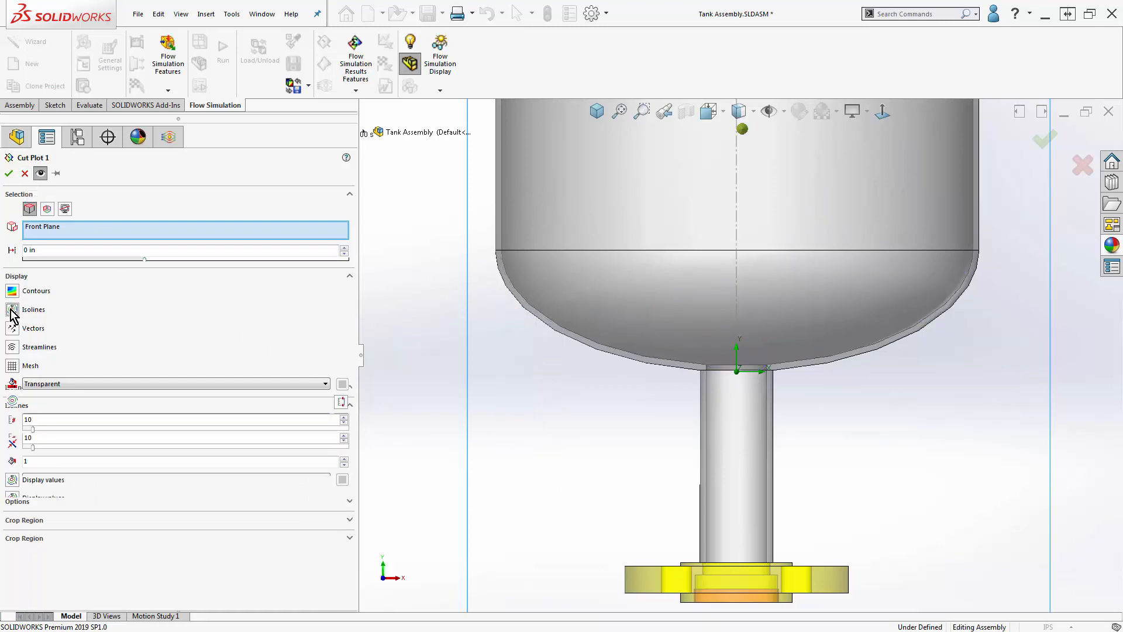
pyautogui.click(11, 368)
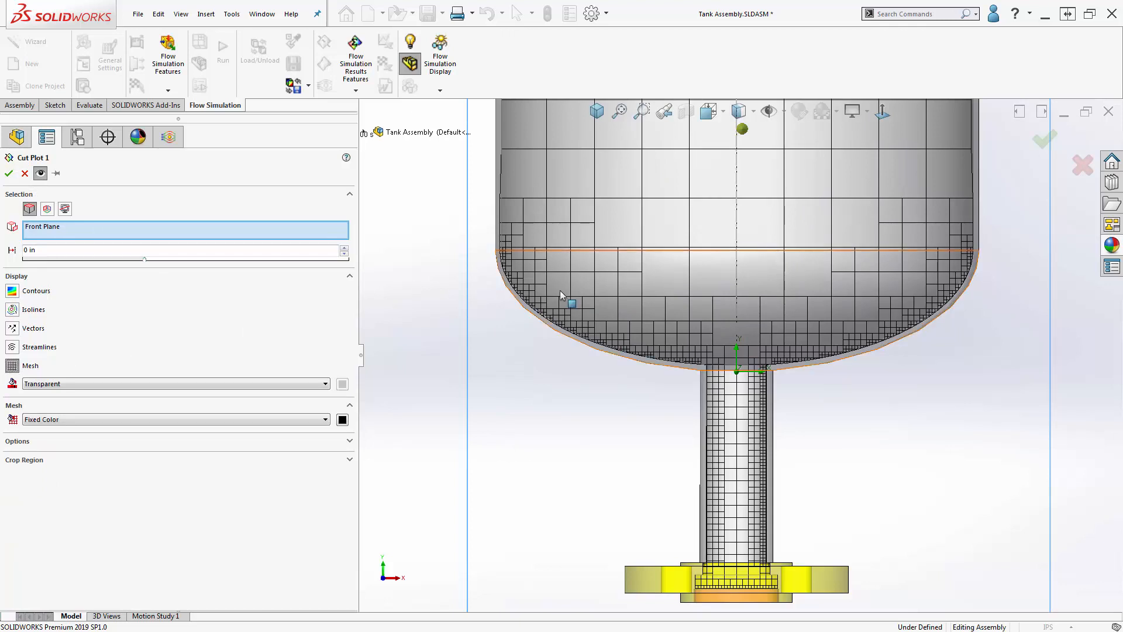
pyautogui.scroll(-5, 554, 279)
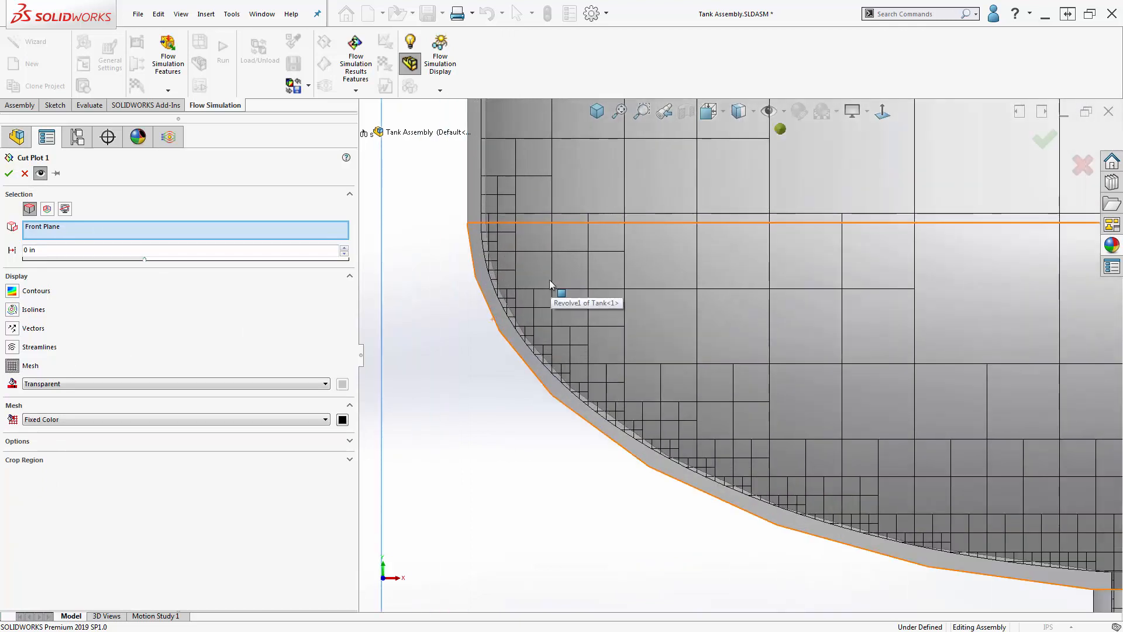
# - Turn off Use CAD geometry in the options of Cut Plot 1 and accept the plot
pyautogui.click(303, 442)
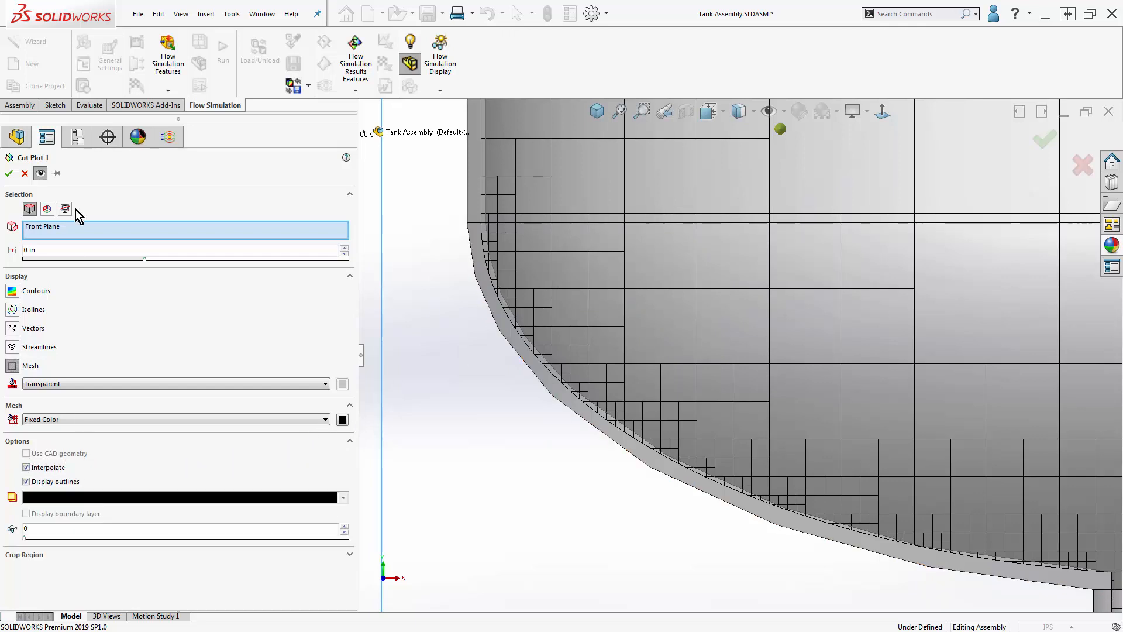
pyautogui.click(40, 173)
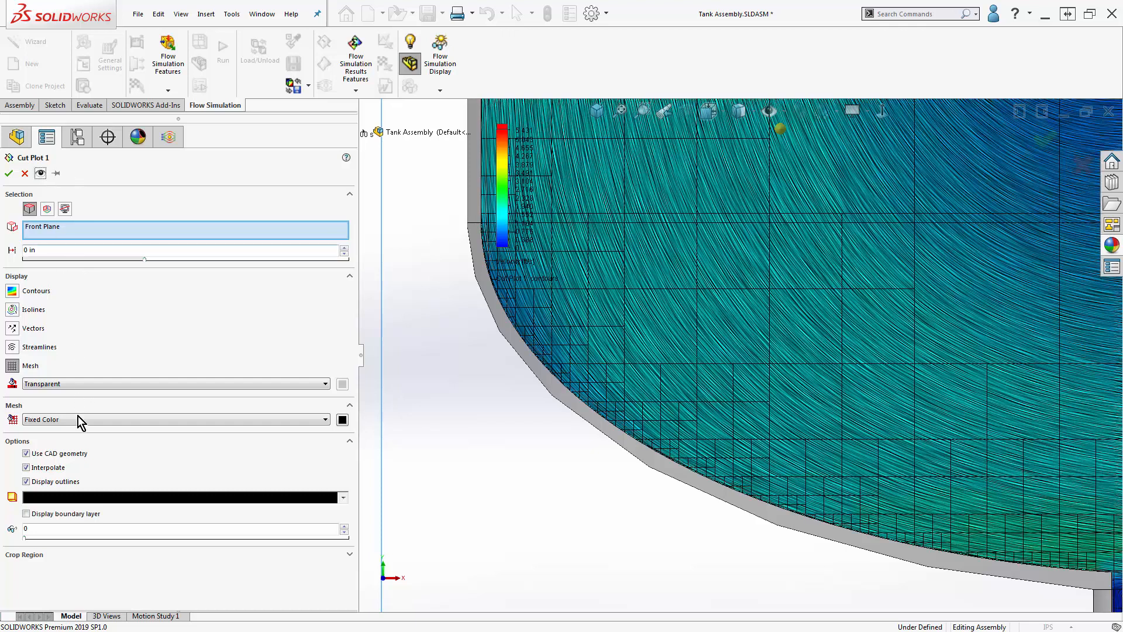
pyautogui.click(68, 453)
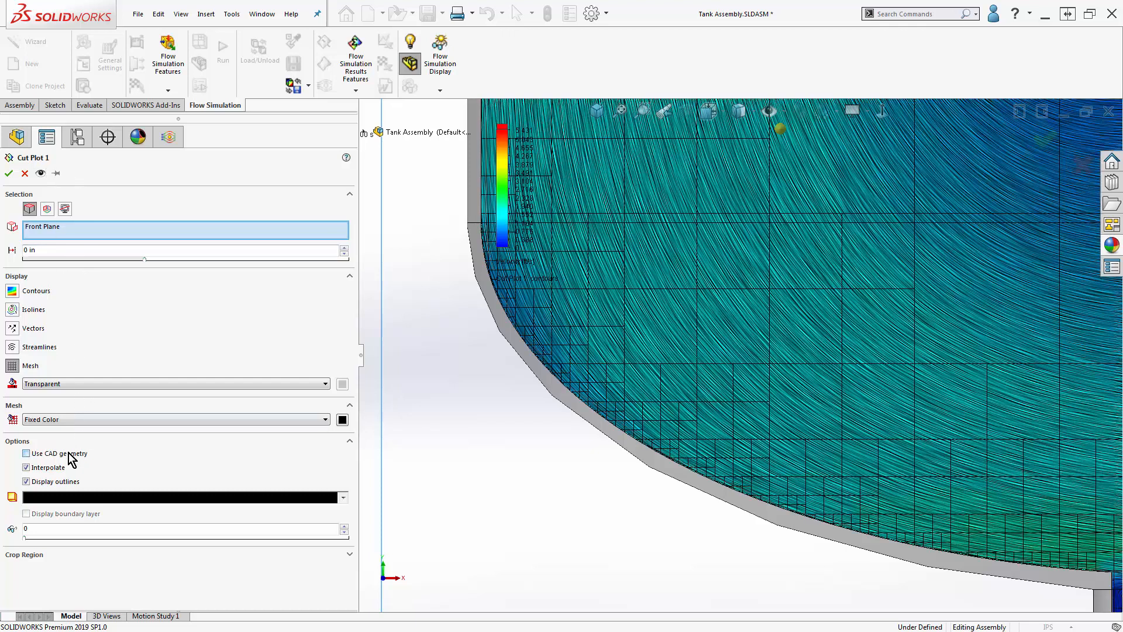
pyautogui.click(8, 173)
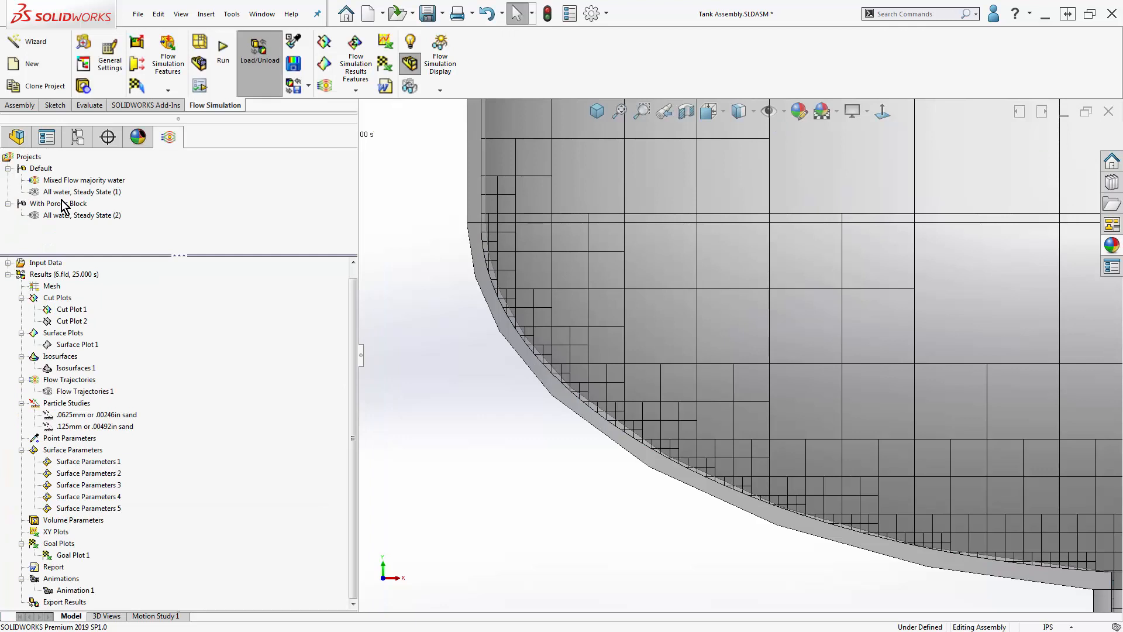
# - Examine the mesh cells along the tank's lower head, the outlet pipe and the bottom flange
pyautogui.scroll(5, 763, 503)
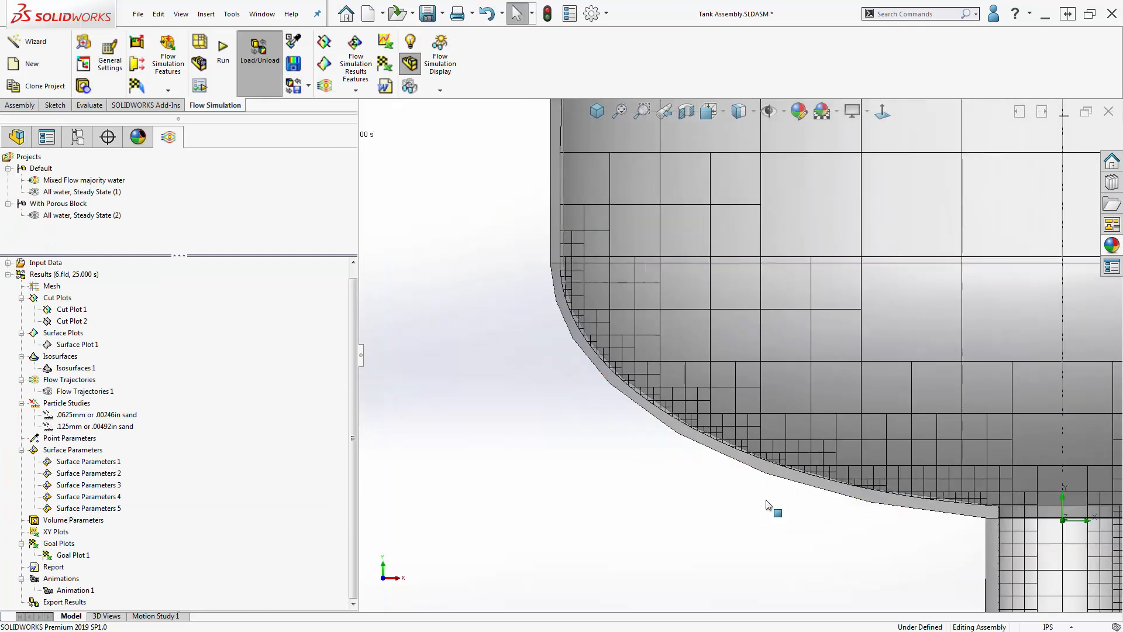
pyautogui.scroll(4, 763, 502)
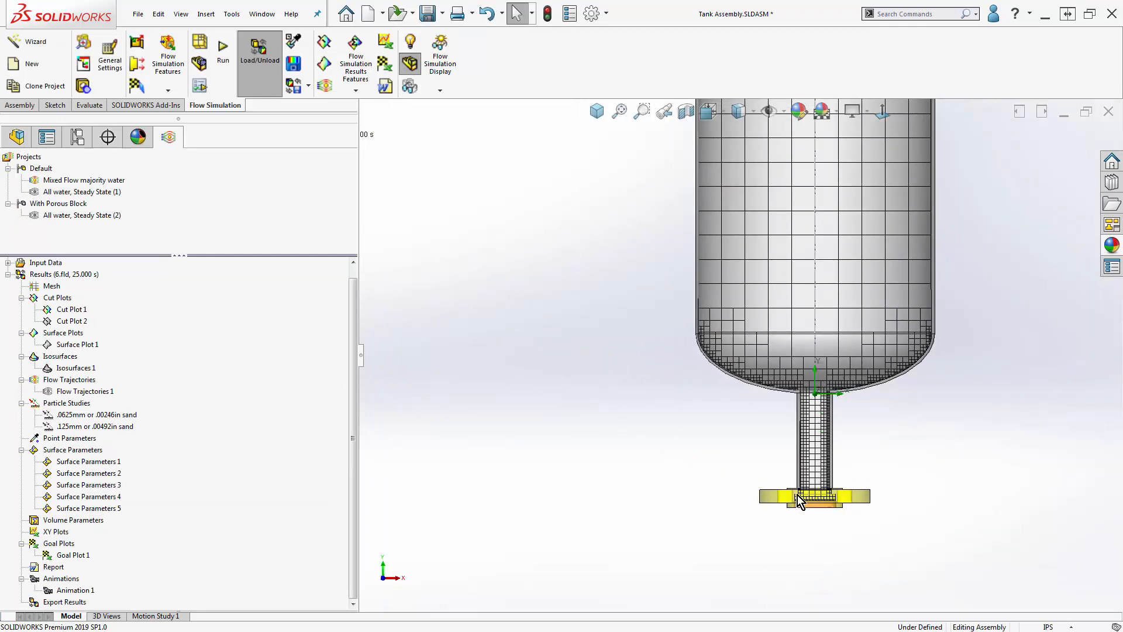
pyautogui.scroll(-5, 789, 459)
pyautogui.scroll(-1, 789, 456)
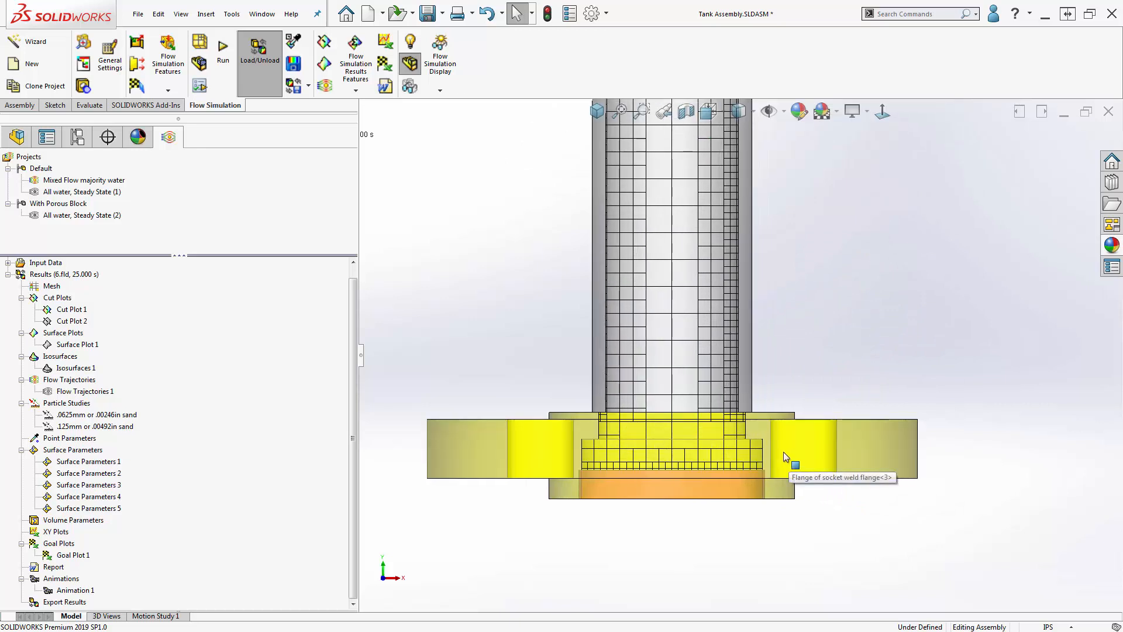
pyautogui.scroll(2, 780, 482)
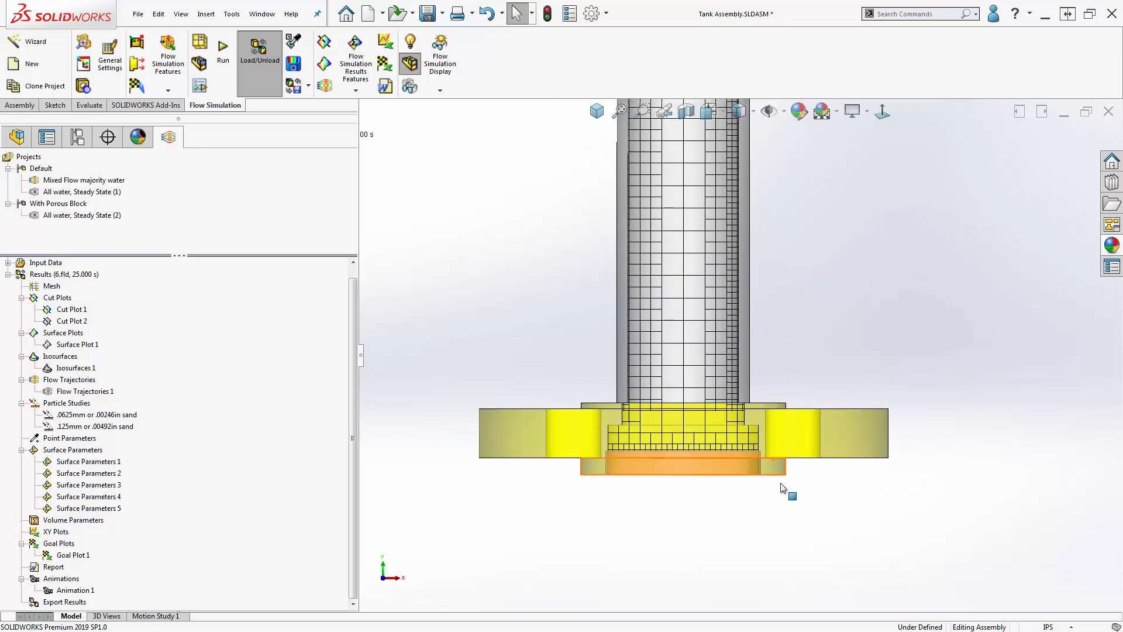
pyautogui.scroll(6, 915, 367)
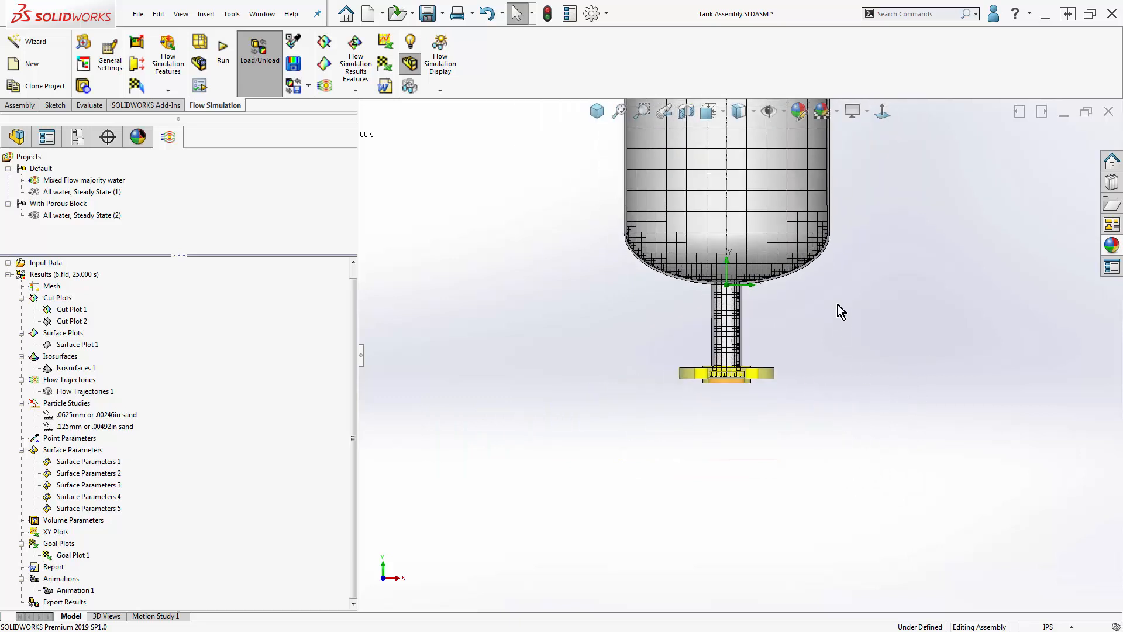
pyautogui.scroll(-3, 774, 206)
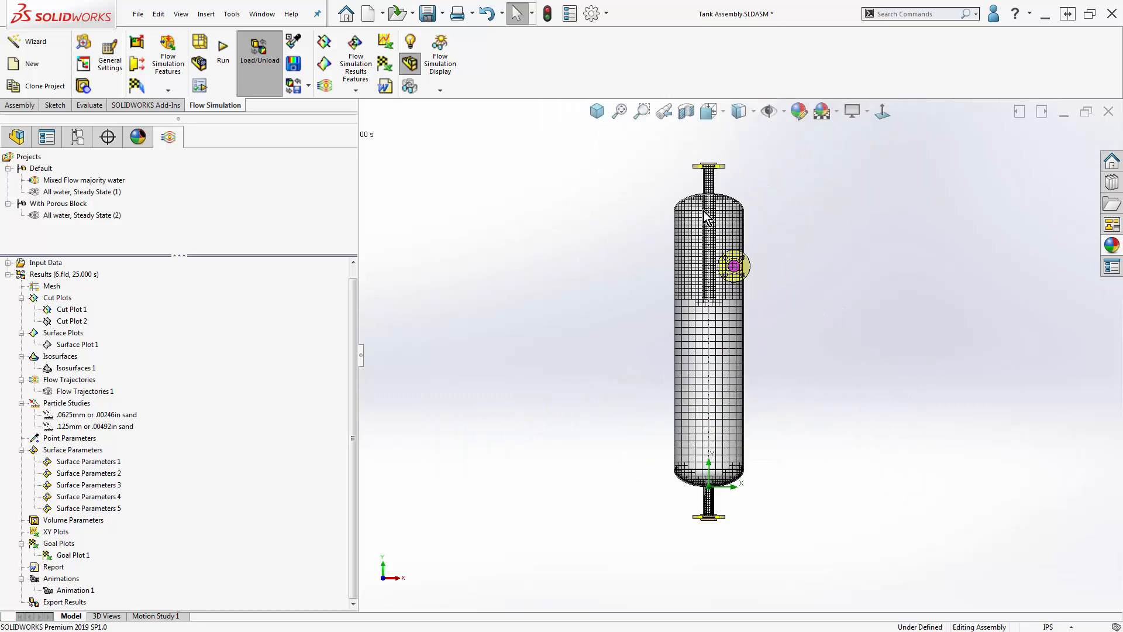
# - Hide Cut Plot 1 and show Surface Plot 1
pyautogui.rightClick(74, 310)
pyautogui.click(101, 334)
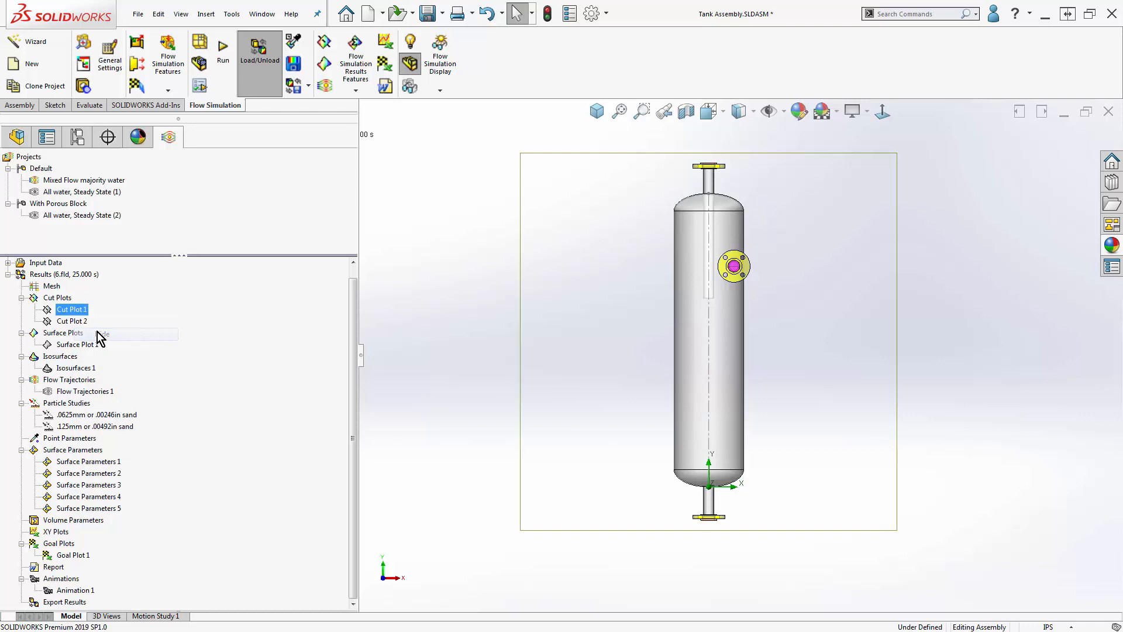
pyautogui.click(67, 345)
pyautogui.rightClick(67, 346)
pyautogui.click(97, 368)
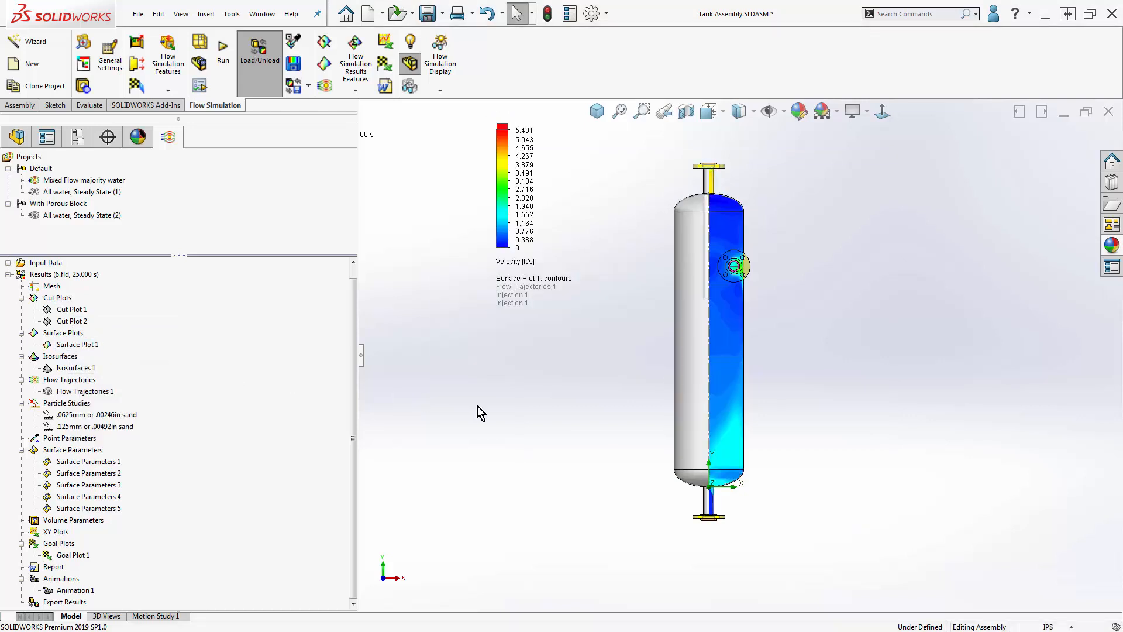
# - Insert a new surface plot of velocity contours applied to all faces and generate it while keeping its settings open
pyautogui.rightClick(78, 333)
pyautogui.click(107, 344)
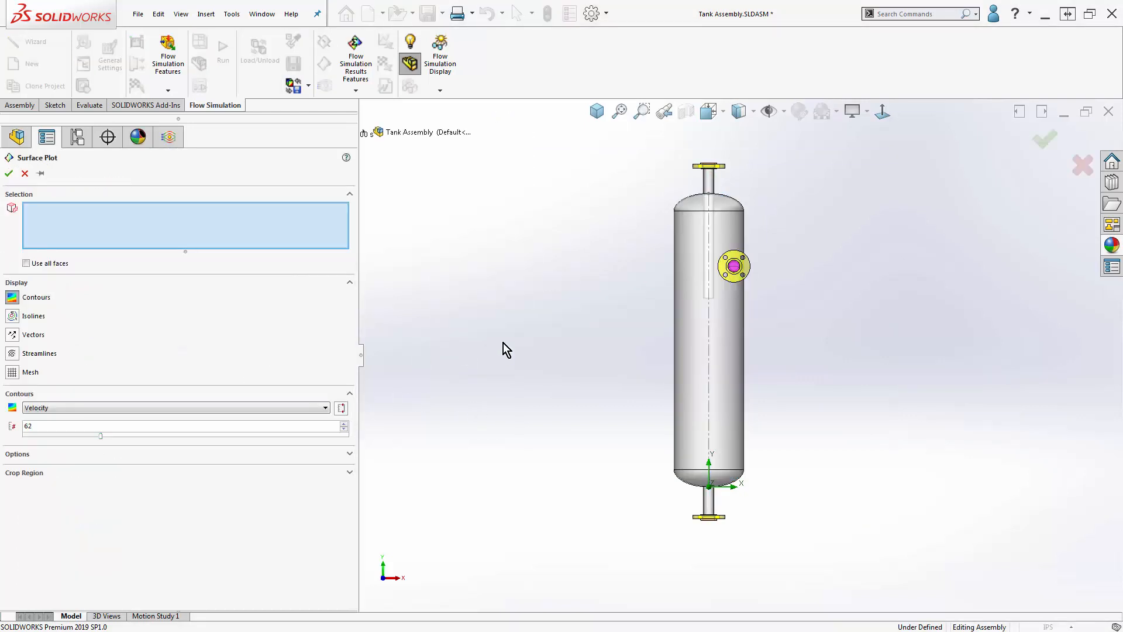
pyautogui.moveTo(503, 343)
pyautogui.mouseDown(button='middle')
pyautogui.moveTo(494, 319)
pyautogui.moveTo(475, 375)
pyautogui.moveTo(806, 240)
pyautogui.mouseUp(button='middle')
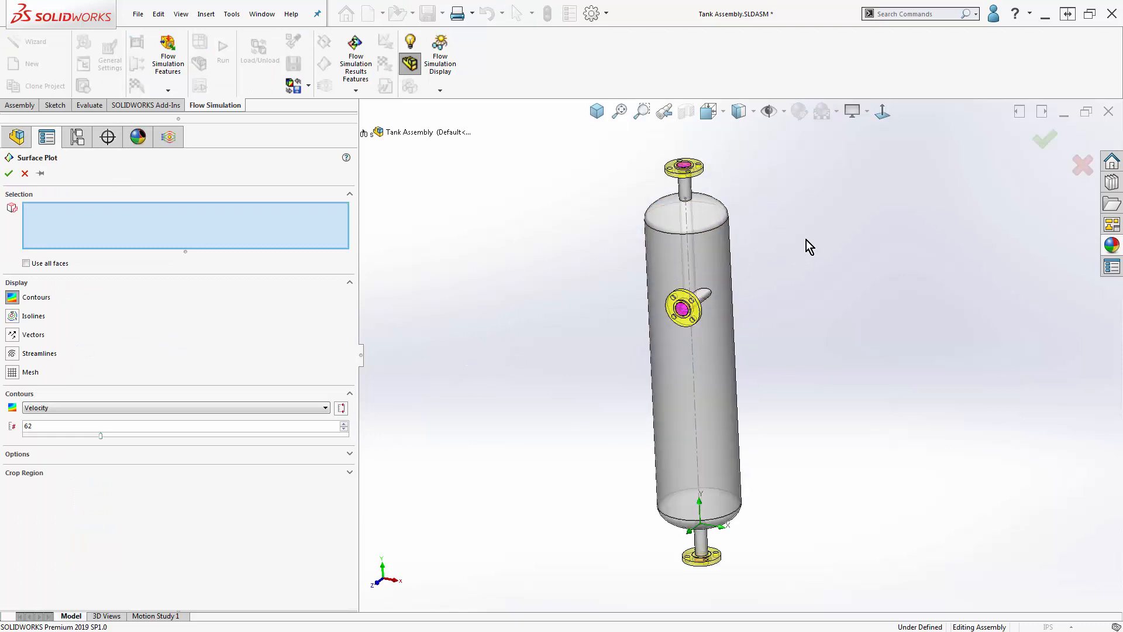
pyautogui.click(51, 264)
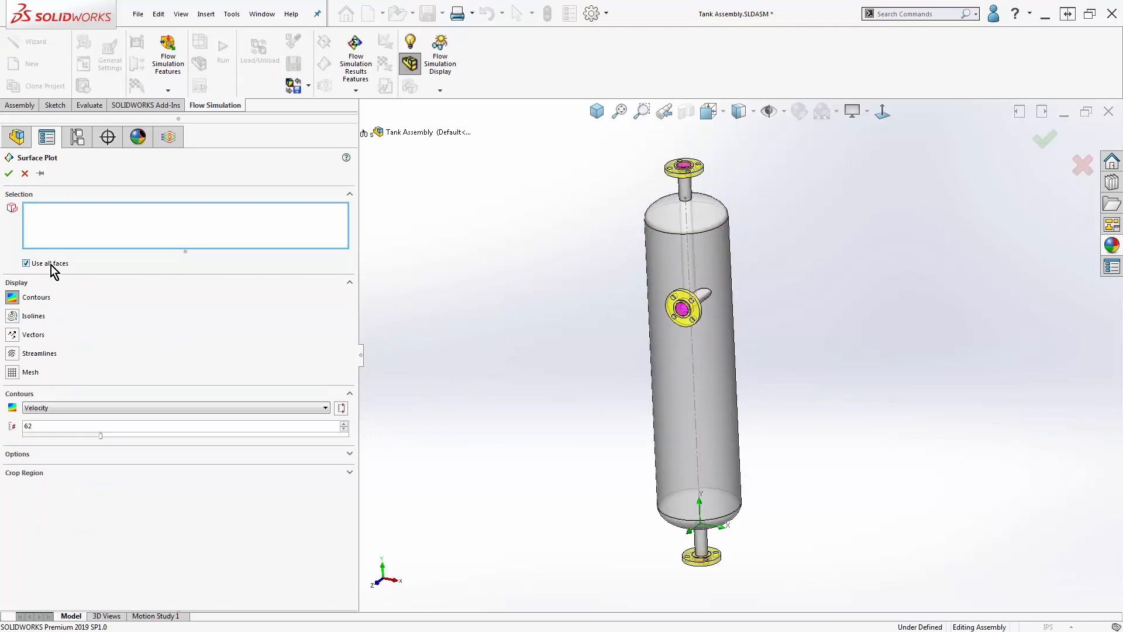
pyautogui.click(40, 173)
pyautogui.click(10, 173)
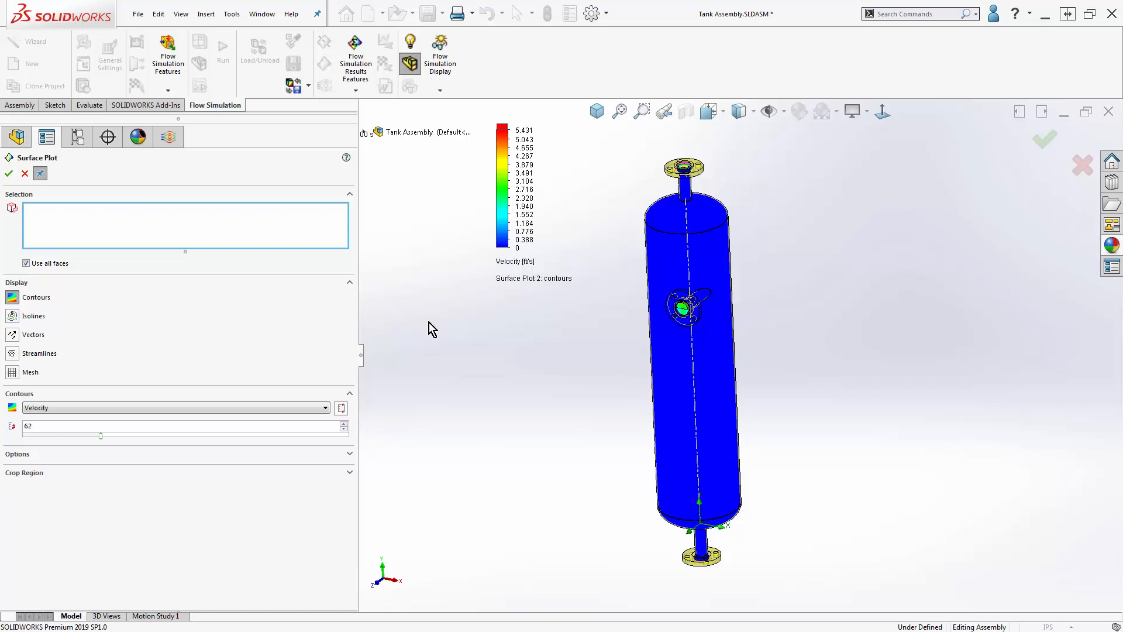
# - Enable the Offset option of the new surface plot and inspect its contours around the tank
pyautogui.click(289, 455)
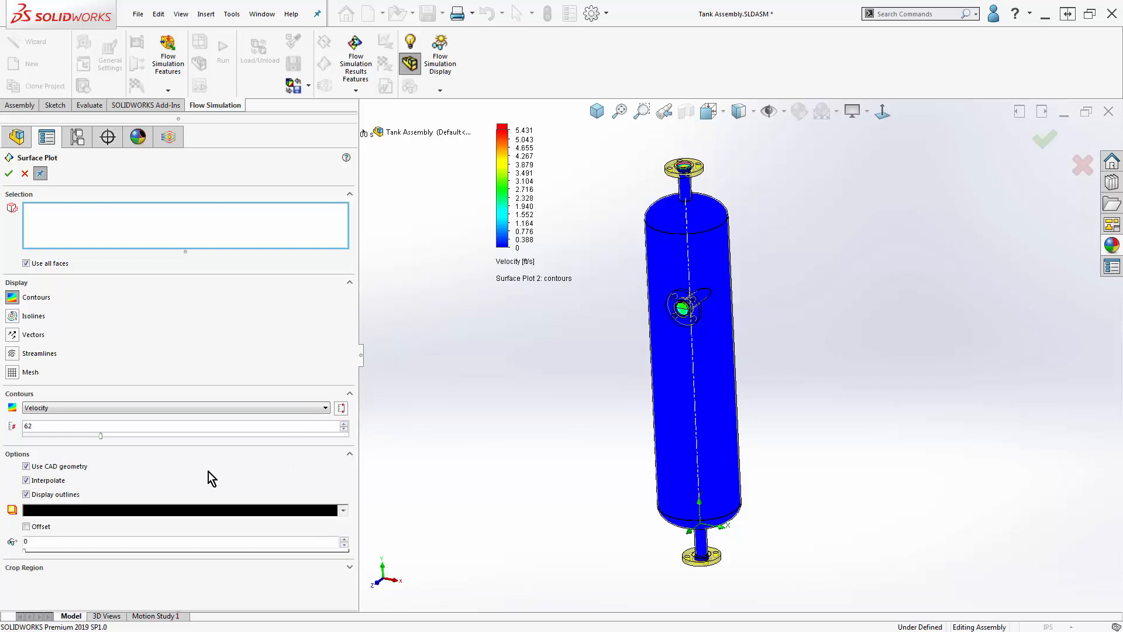
pyautogui.click(27, 526)
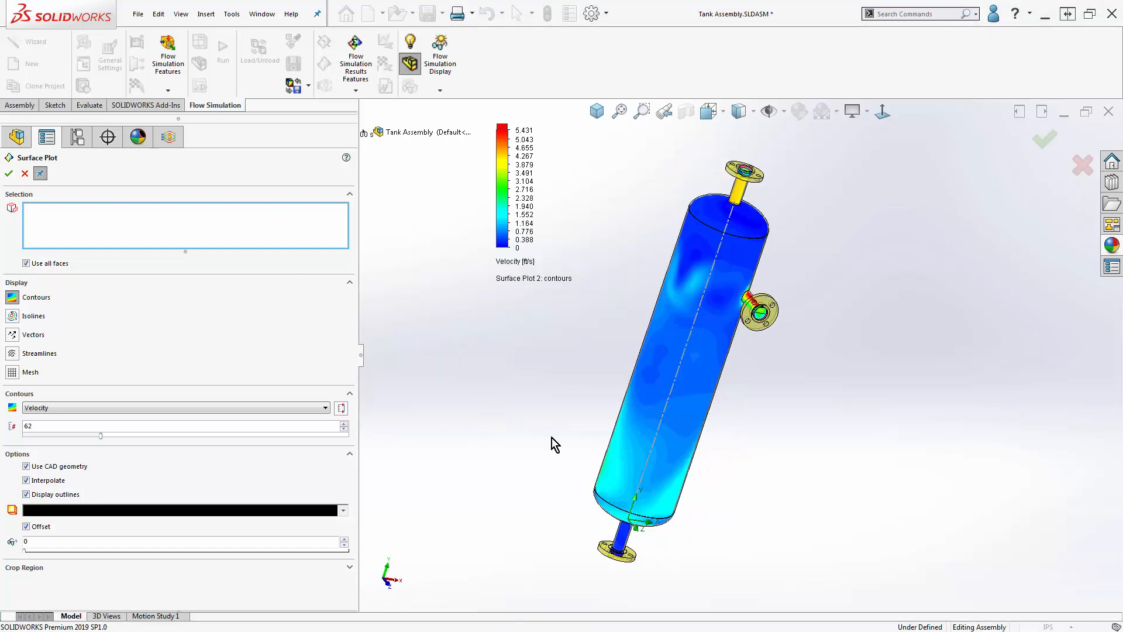
pyautogui.moveTo(551, 444); pyautogui.dragTo(487, 440, button='middle')
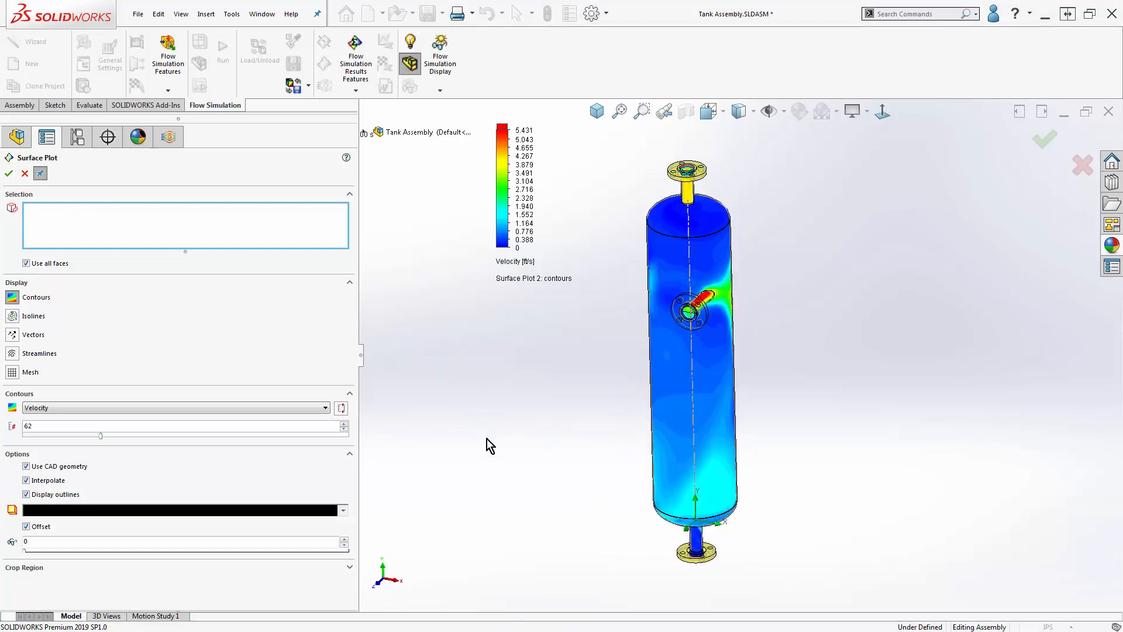
# - Crop the surface plot region to an X minimum of 0 in and inspect the cut contours
pyautogui.click(72, 573)
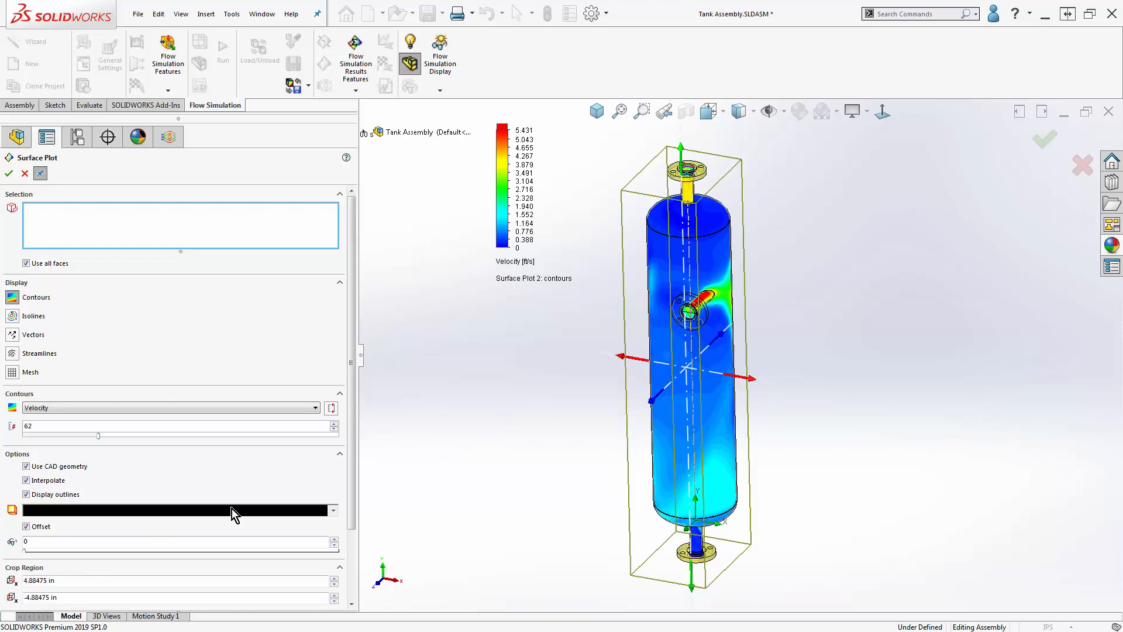
pyautogui.moveTo(619, 356); pyautogui.dragTo(657, 368)
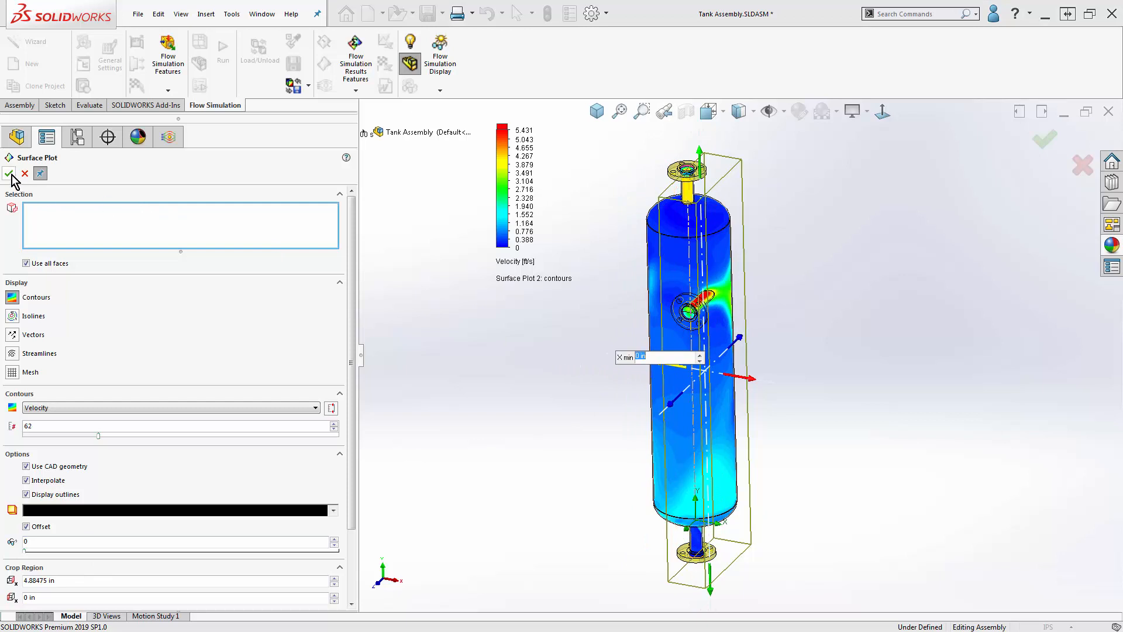
pyautogui.moveTo(448, 448); pyautogui.dragTo(541, 471, button='middle')
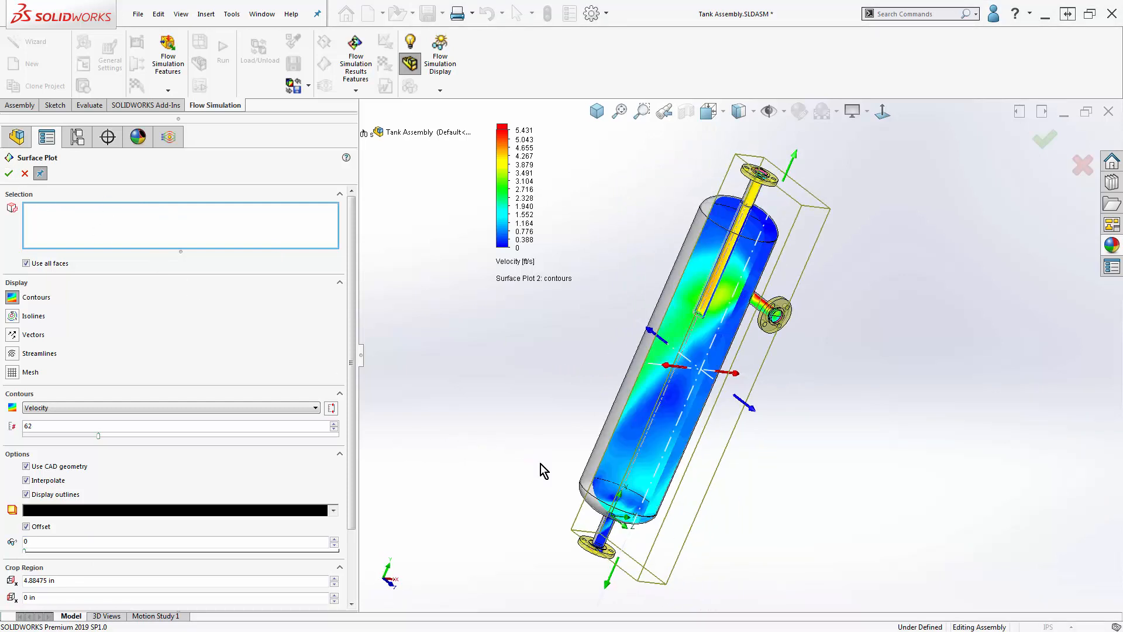
# - Apply the surface plot to the faces of the Tank part instead of all faces and accept it
pyautogui.click(26, 263)
pyautogui.click(364, 134)
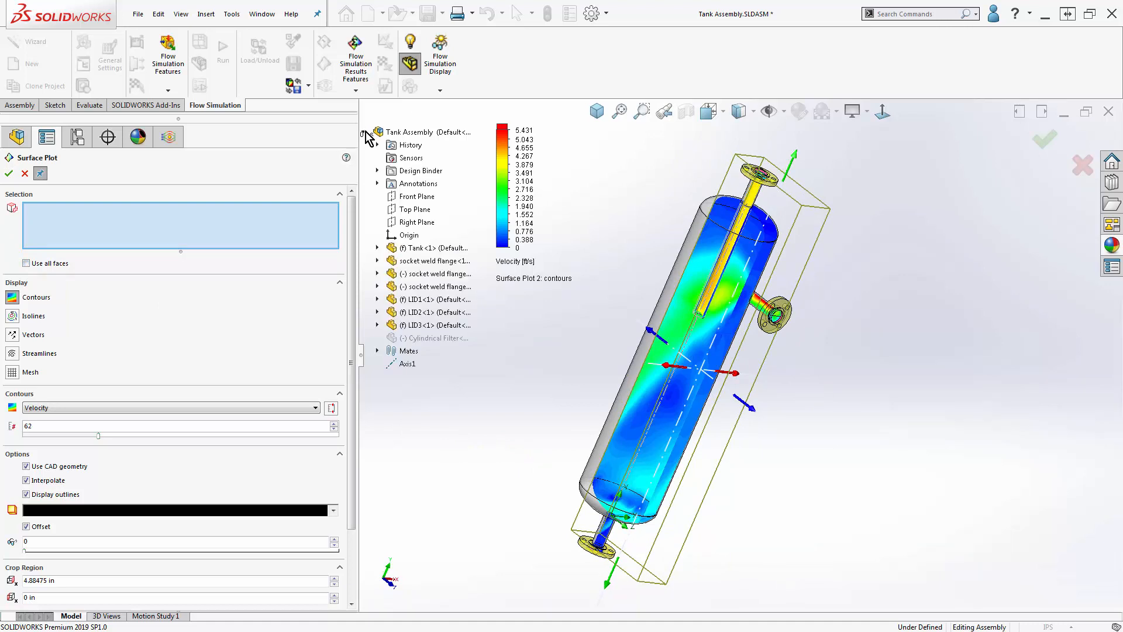
pyautogui.click(412, 248)
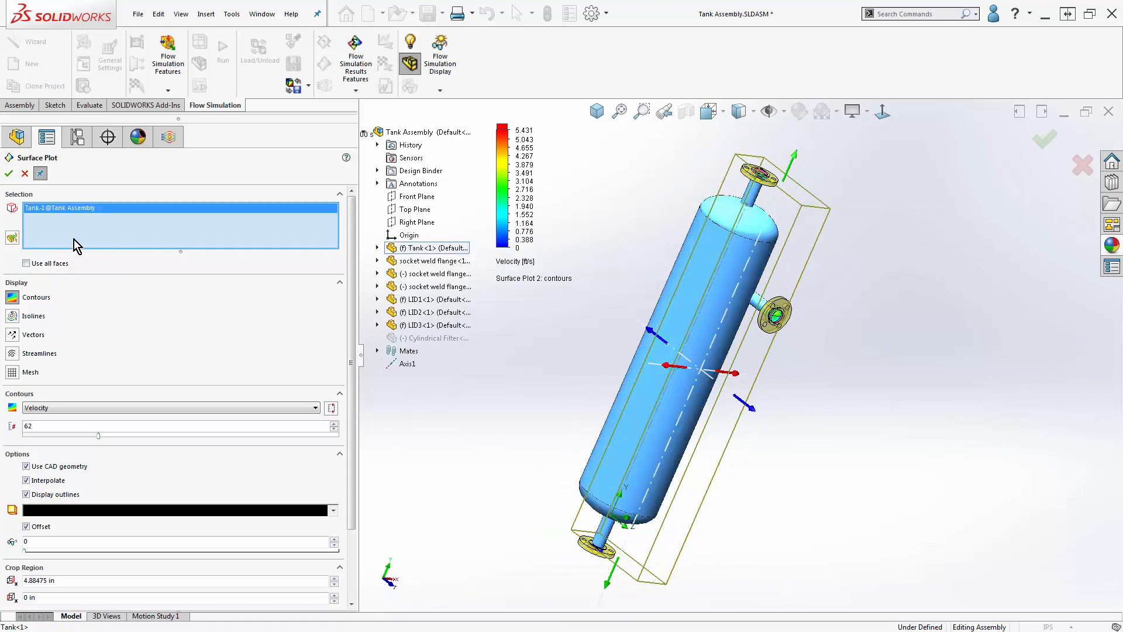
pyautogui.click(9, 173)
# - Hide Surface Plot 2 and return the model to the isometric view
pyautogui.rightClick(84, 375)
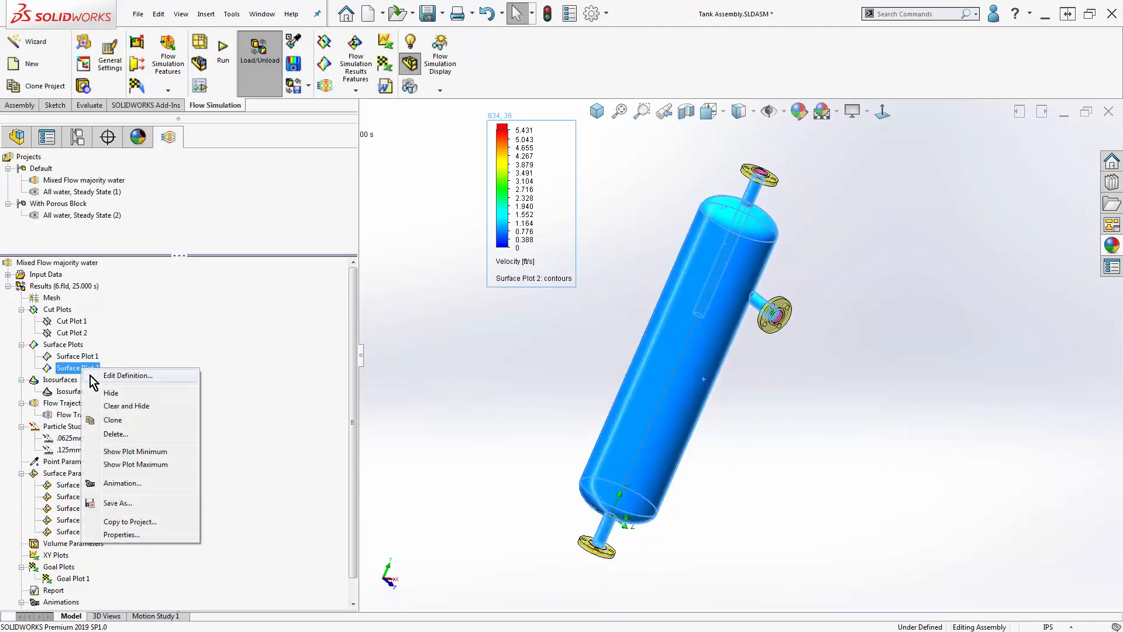
pyautogui.click(107, 394)
pyautogui.click(406, 381)
pyautogui.hotkey('ctrl', '7')
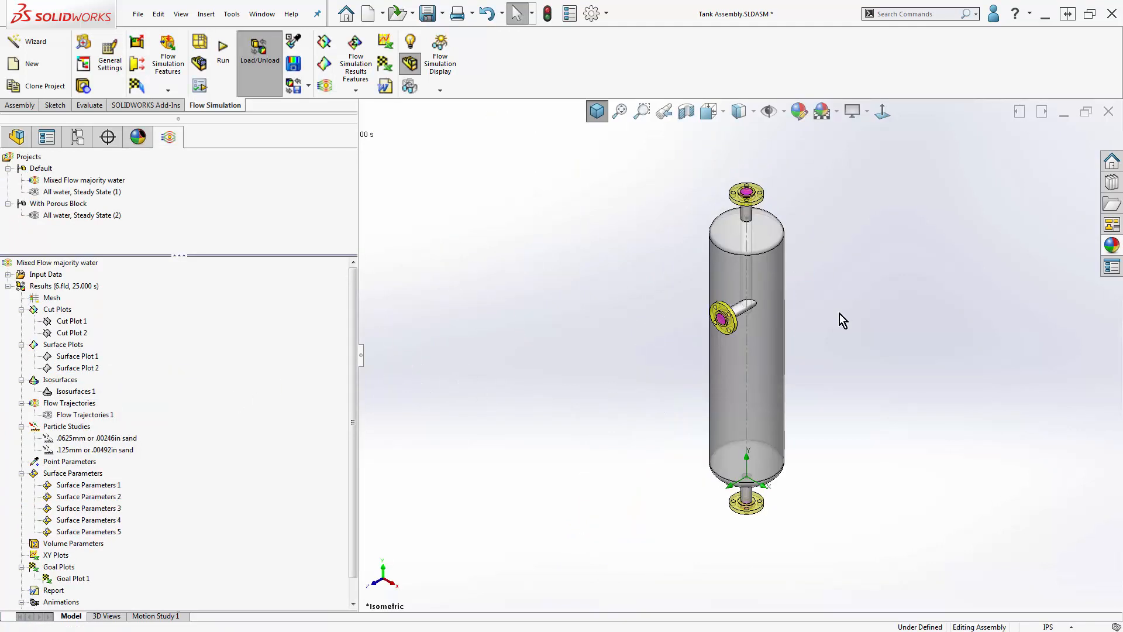
# - Insert a new isosurface plot with Vorticity as its parameter and color it by Vorticity
pyautogui.click(71, 390)
pyautogui.click(97, 391)
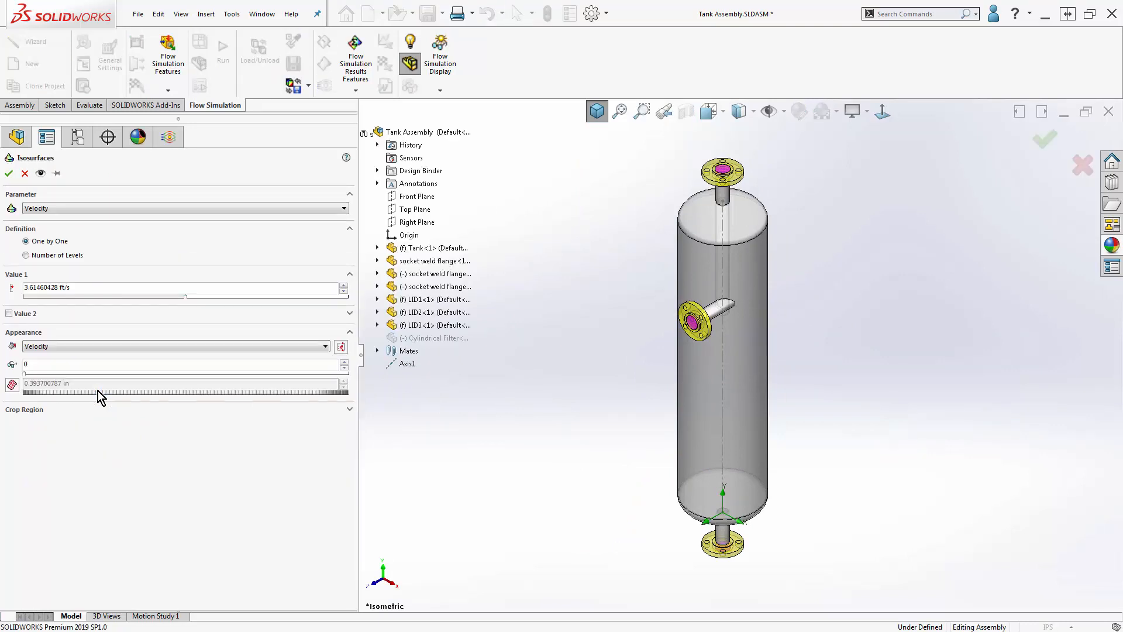
pyautogui.click(102, 209)
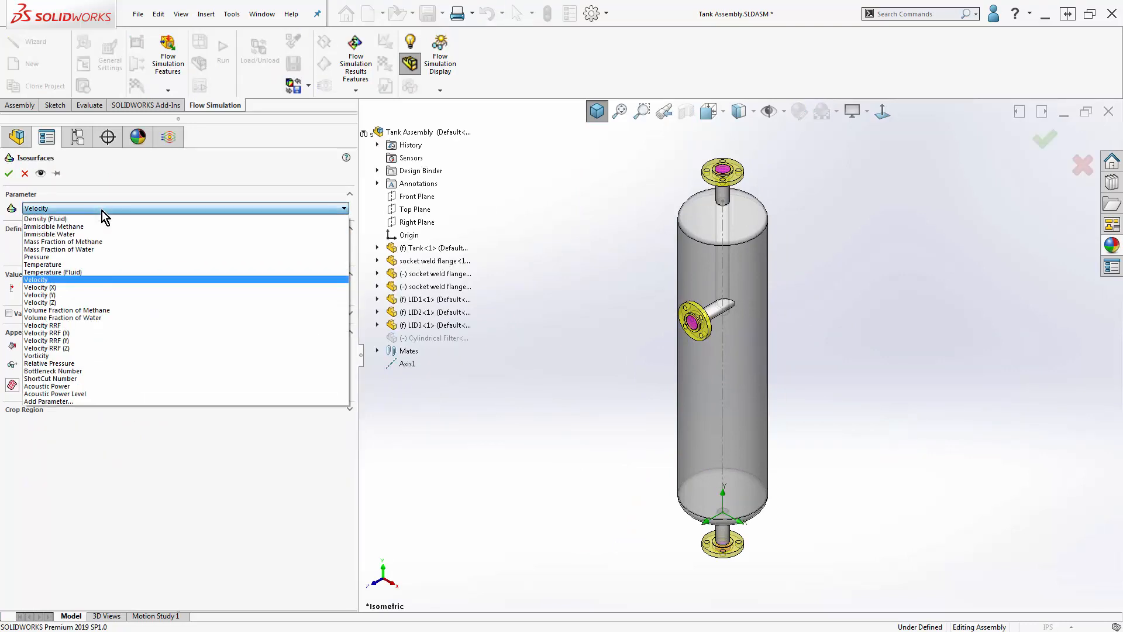
pyautogui.click(84, 356)
pyautogui.click(85, 348)
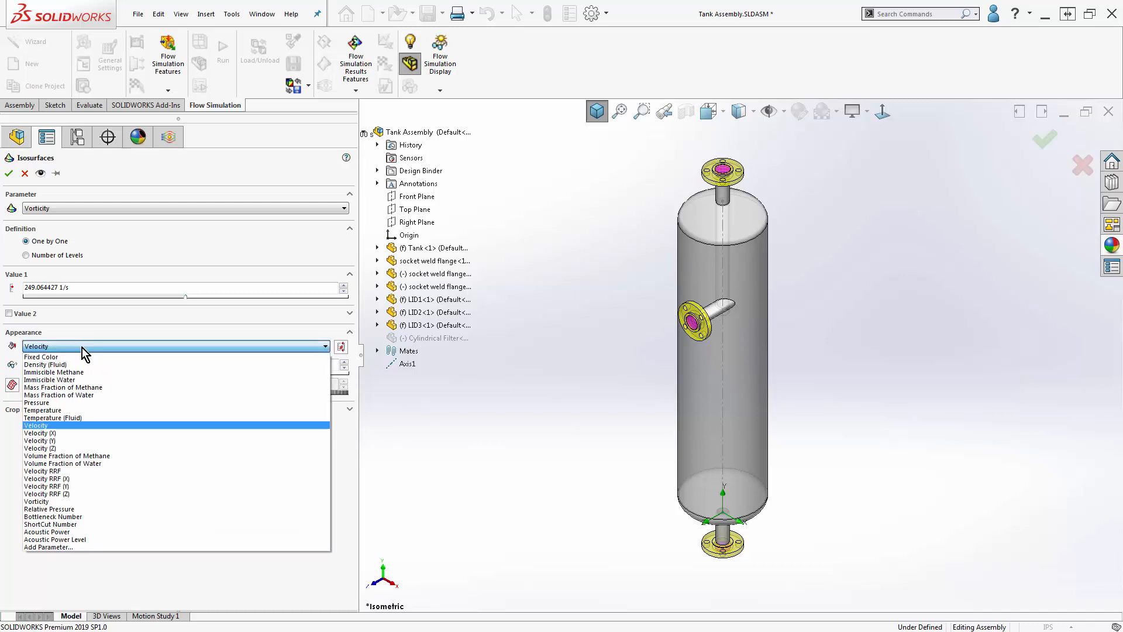
pyautogui.click(71, 502)
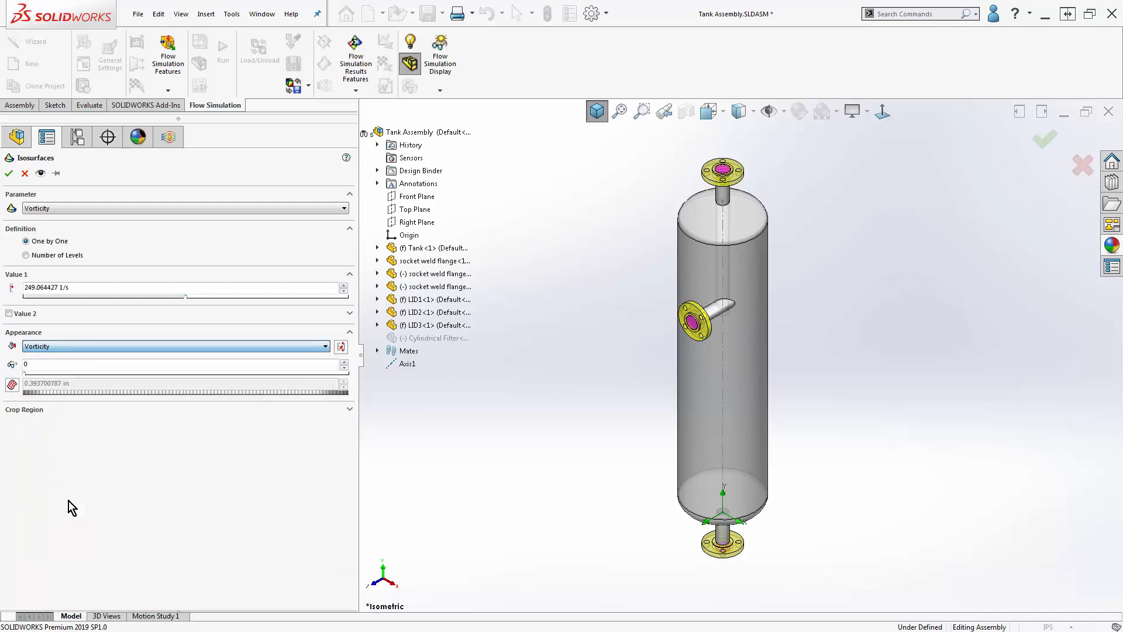
# - Preview the vorticity isosurface and lower its value to about 105.14 1/s
pyautogui.click(40, 173)
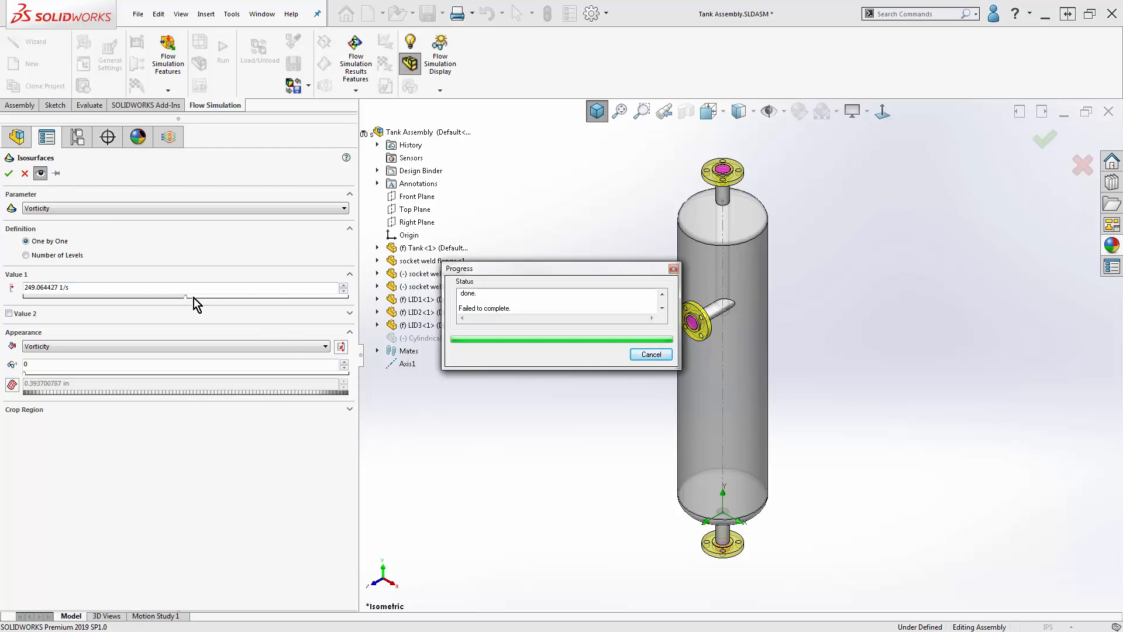
pyautogui.moveTo(185, 297); pyautogui.dragTo(135, 303)
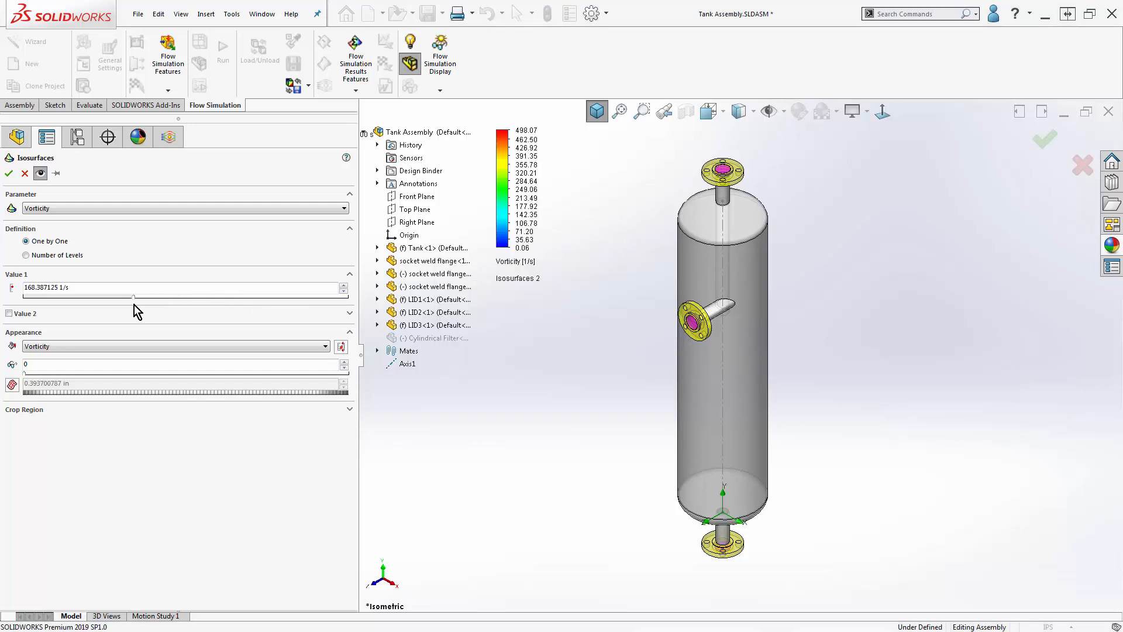
pyautogui.moveTo(133, 298); pyautogui.dragTo(93, 295)
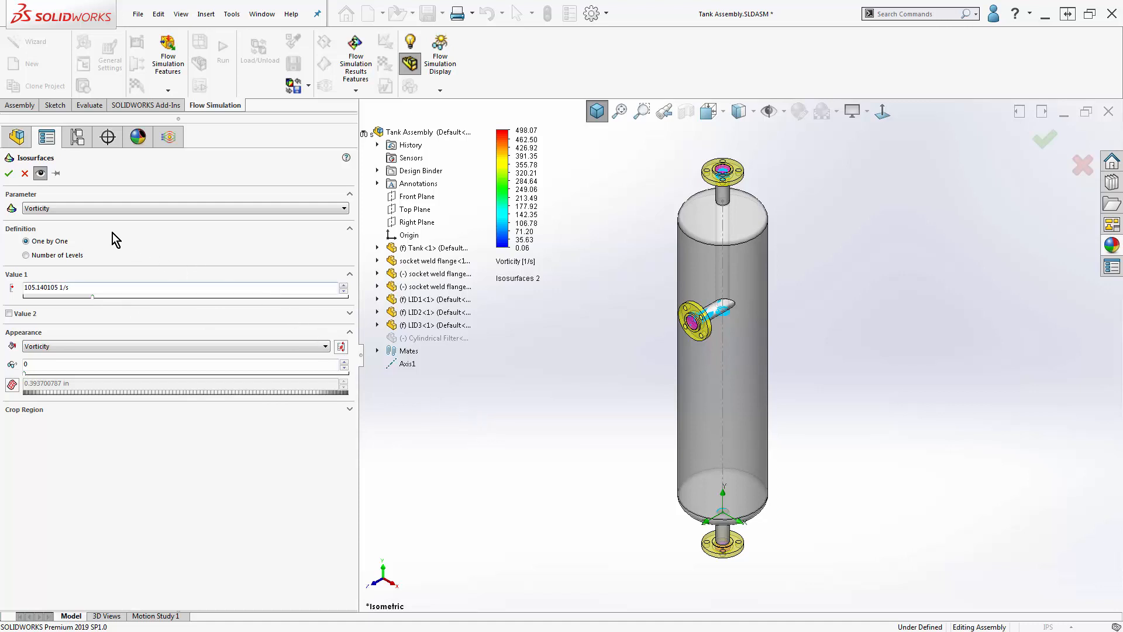
# - Change the isosurface parameter to Mass Fraction of Water, try the Number of Levels definition, and accept the plot with One by One at 0.5
pyautogui.click(83, 207)
pyautogui.click(86, 248)
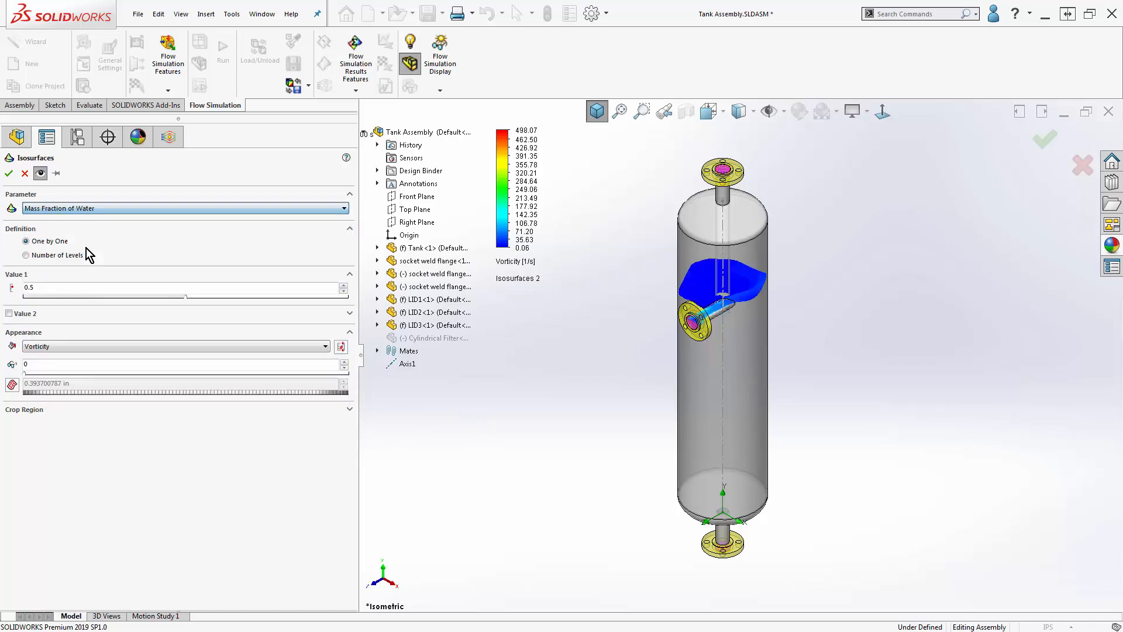
pyautogui.click(76, 347)
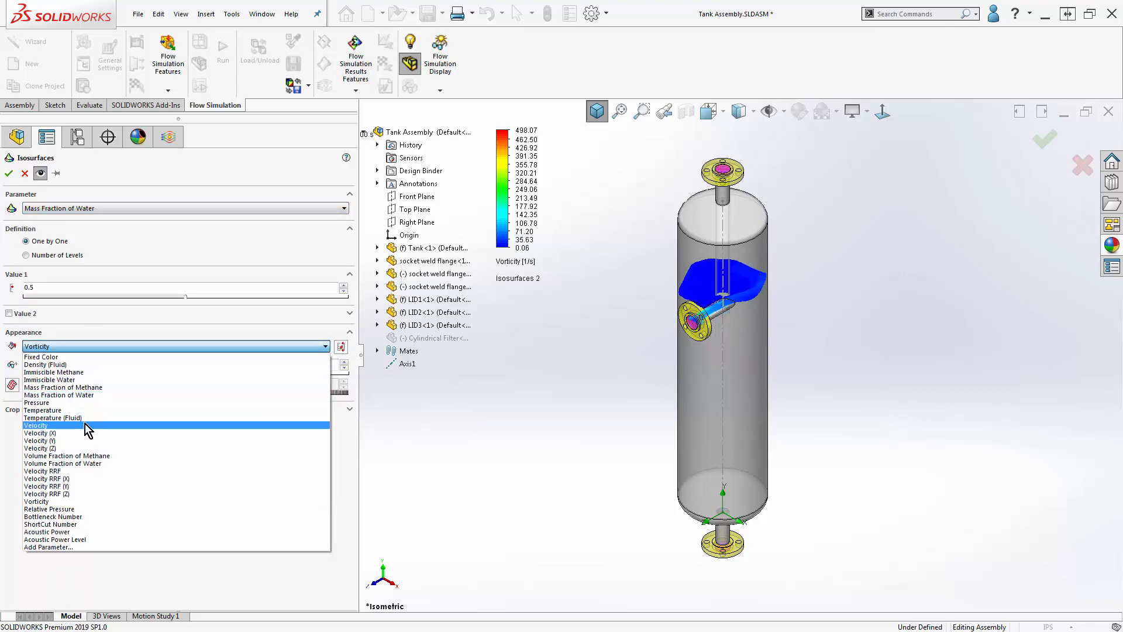
pyautogui.click(115, 242)
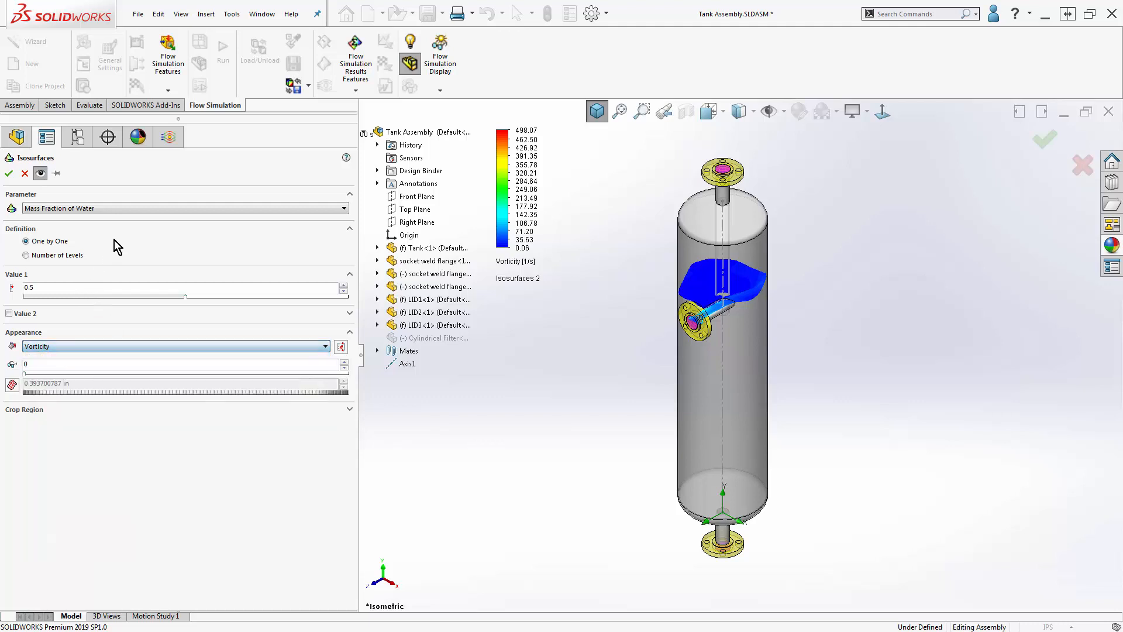
pyautogui.click(71, 255)
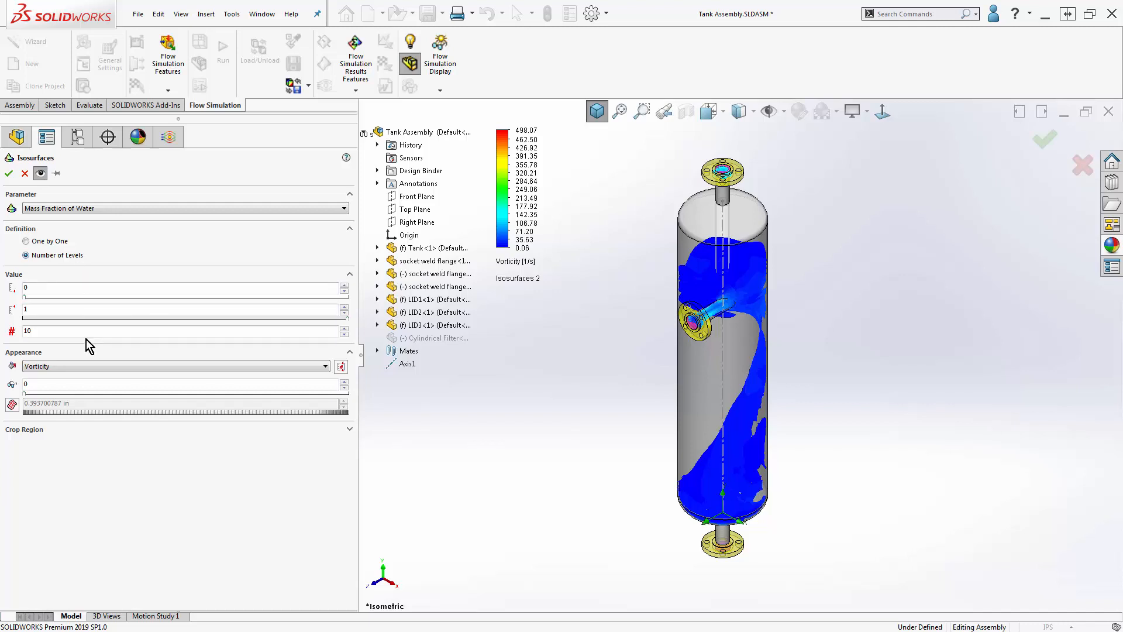
pyautogui.click(49, 242)
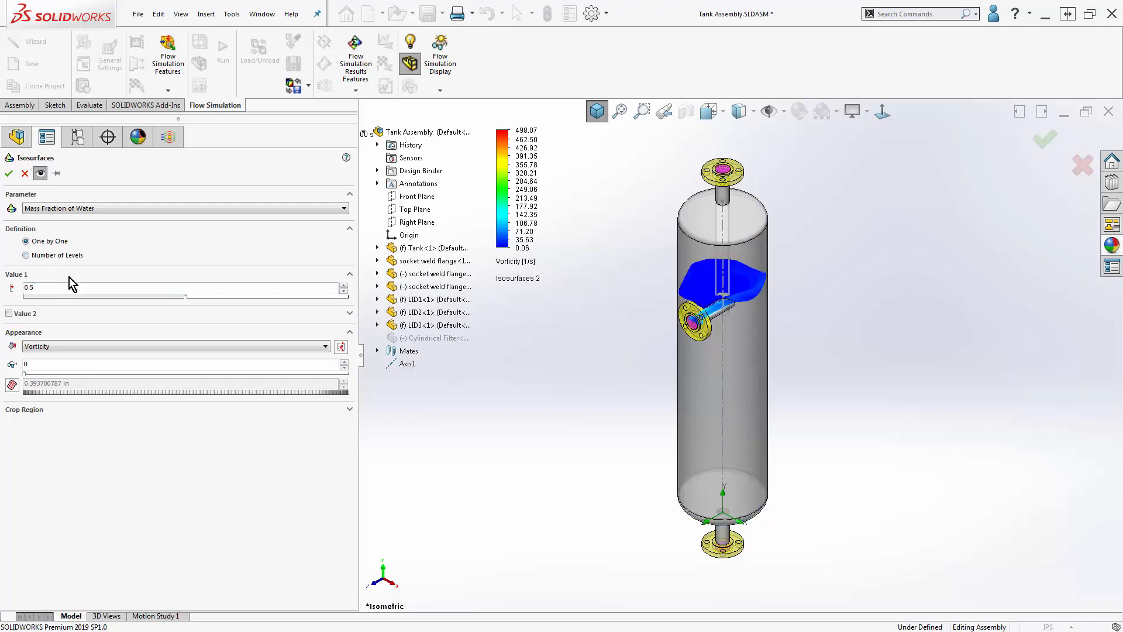
pyautogui.click(8, 173)
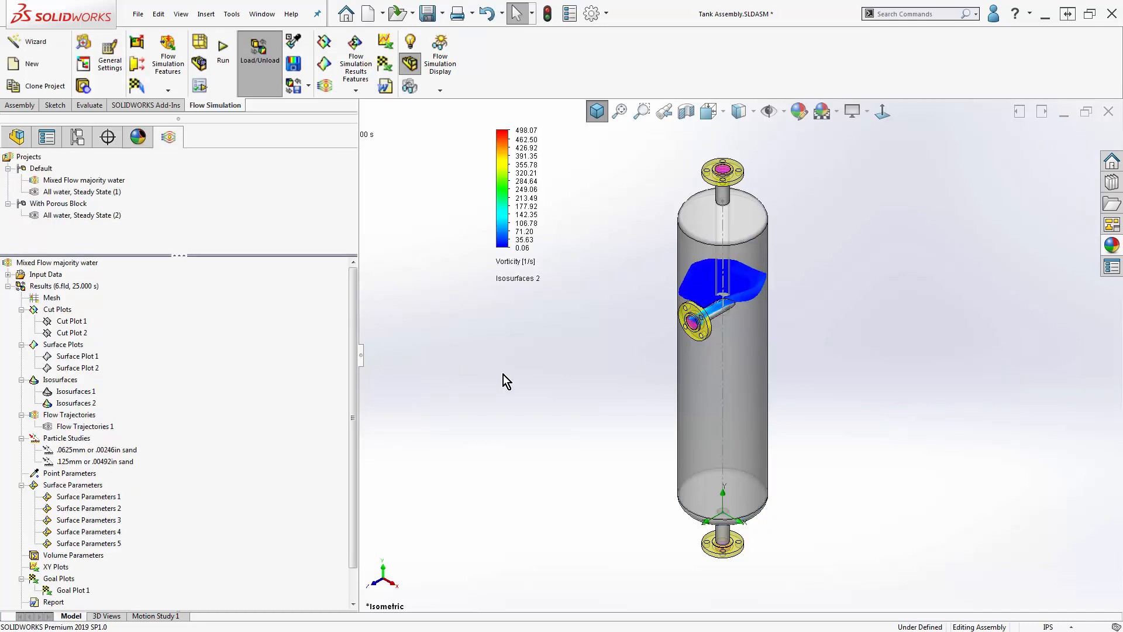
# - Activate Transient Explorer and insert an isosurface of Mass Fraction of Water at 0.5, colored by Mass Fraction of Water
pyautogui.rightClick(79, 289)
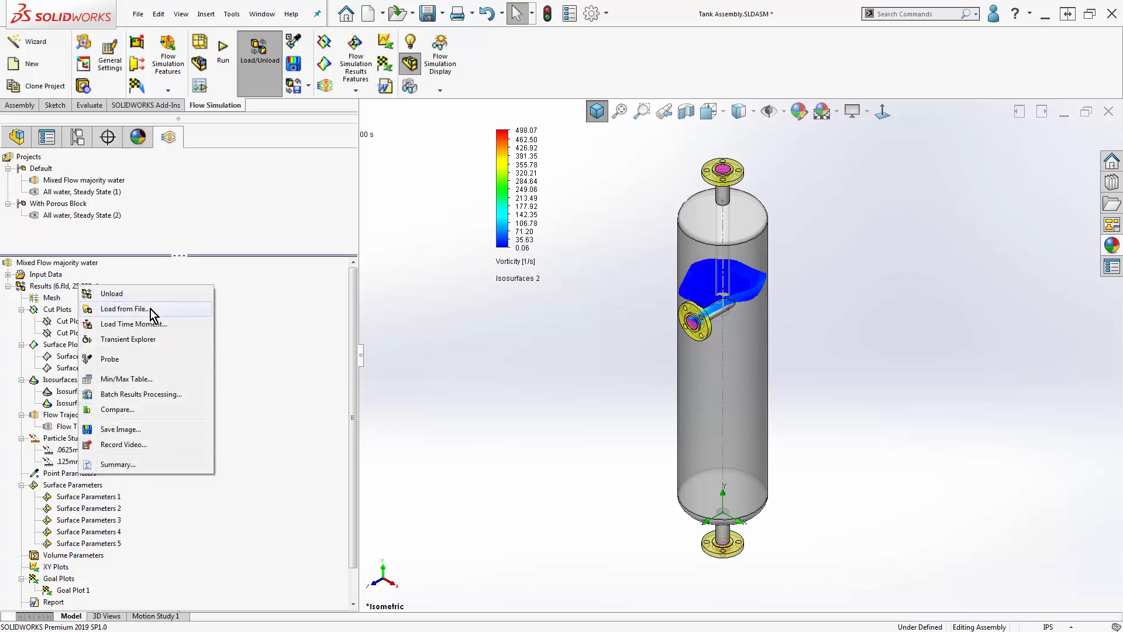
pyautogui.click(178, 339)
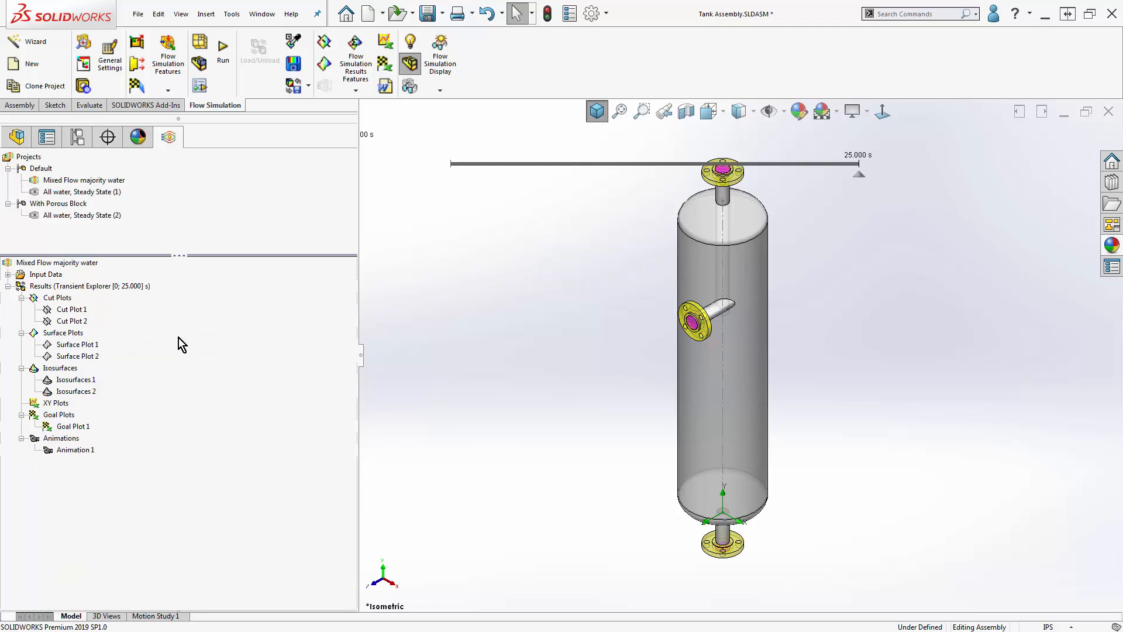
pyautogui.rightClick(58, 368)
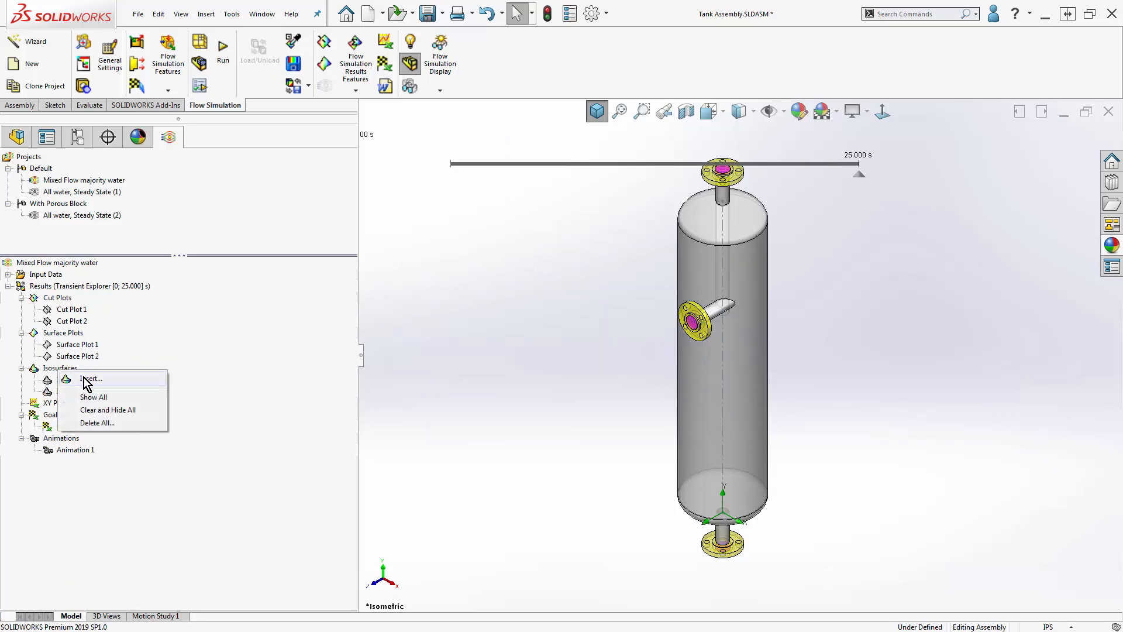
pyautogui.click(82, 378)
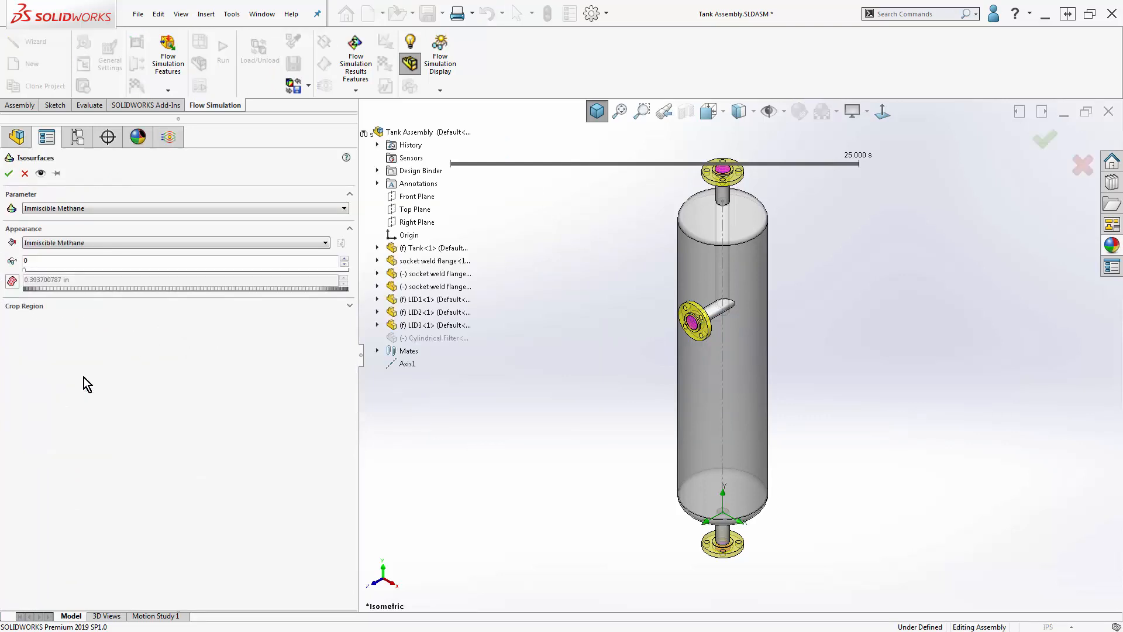
pyautogui.click(92, 209)
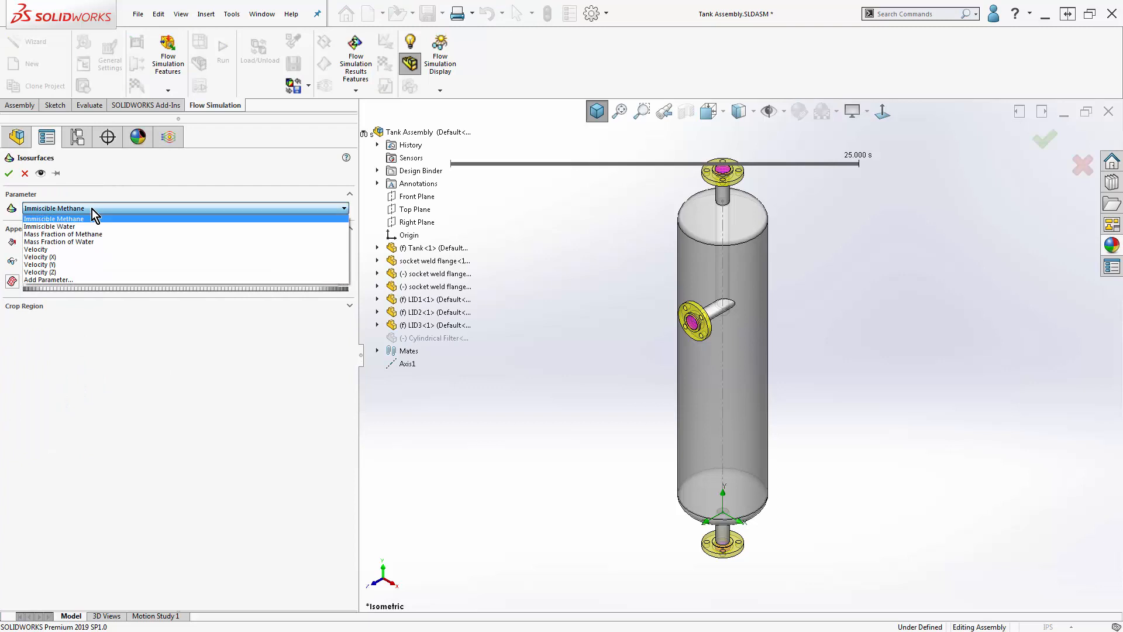
pyautogui.click(100, 242)
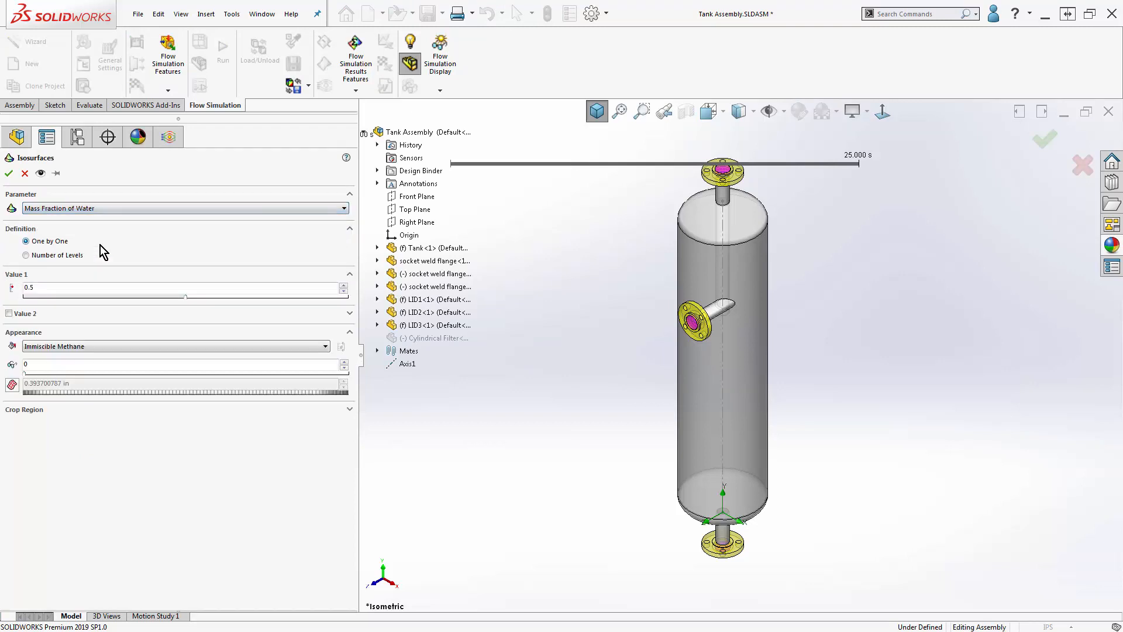
pyautogui.click(103, 348)
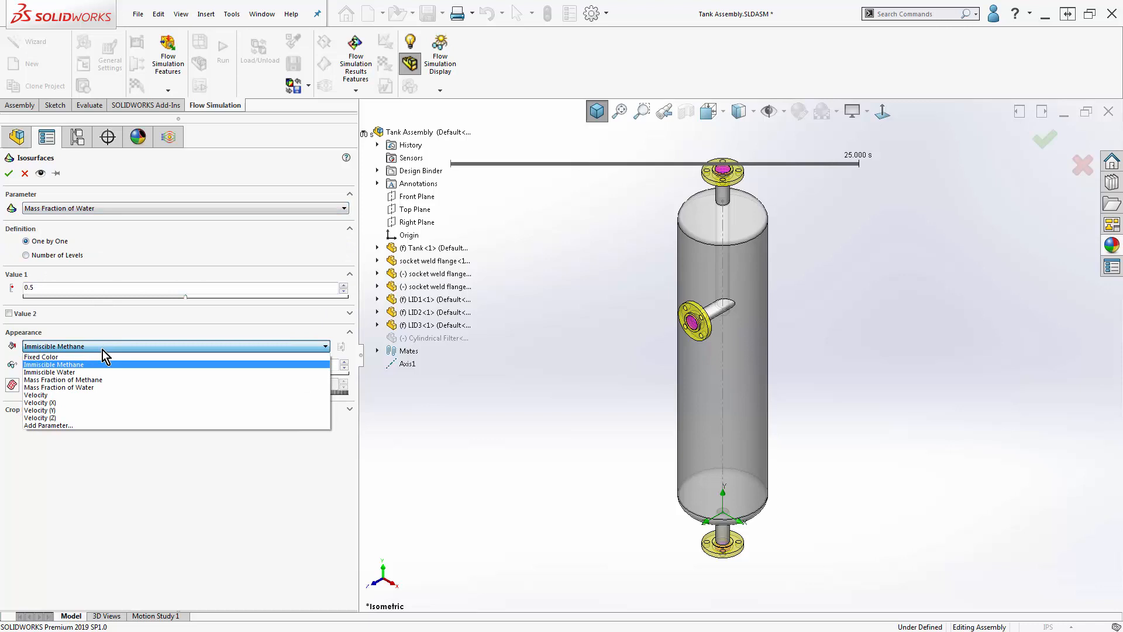
pyautogui.click(103, 388)
pyautogui.click(8, 173)
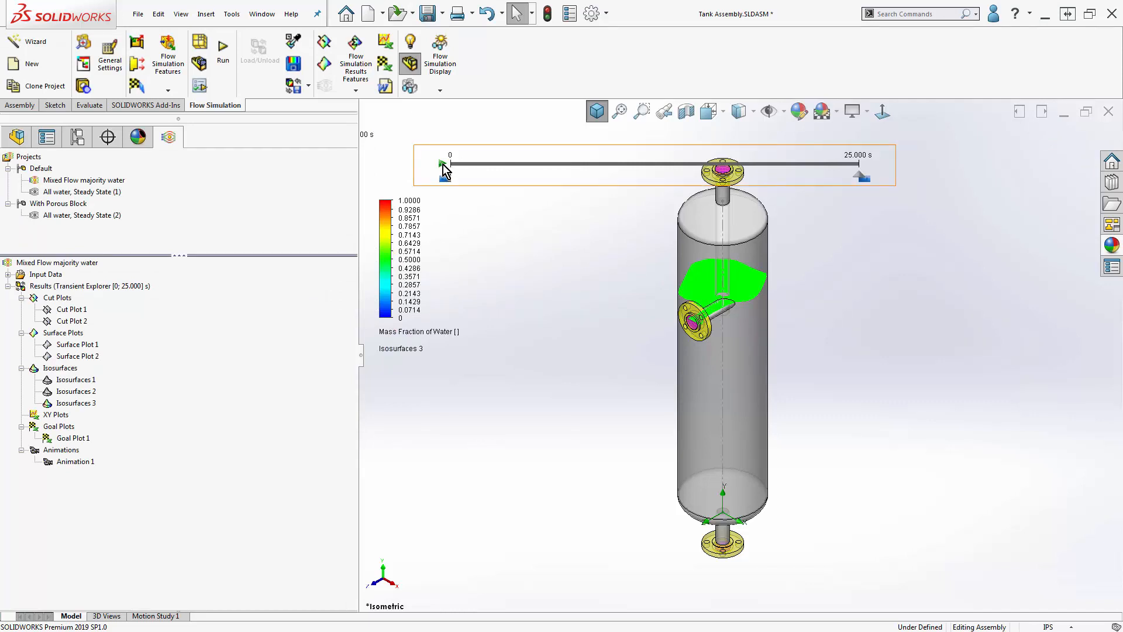
# - Play the transient animation of the water isosurface from the start and pause it at about 8.5 s
pyautogui.click(442, 163)
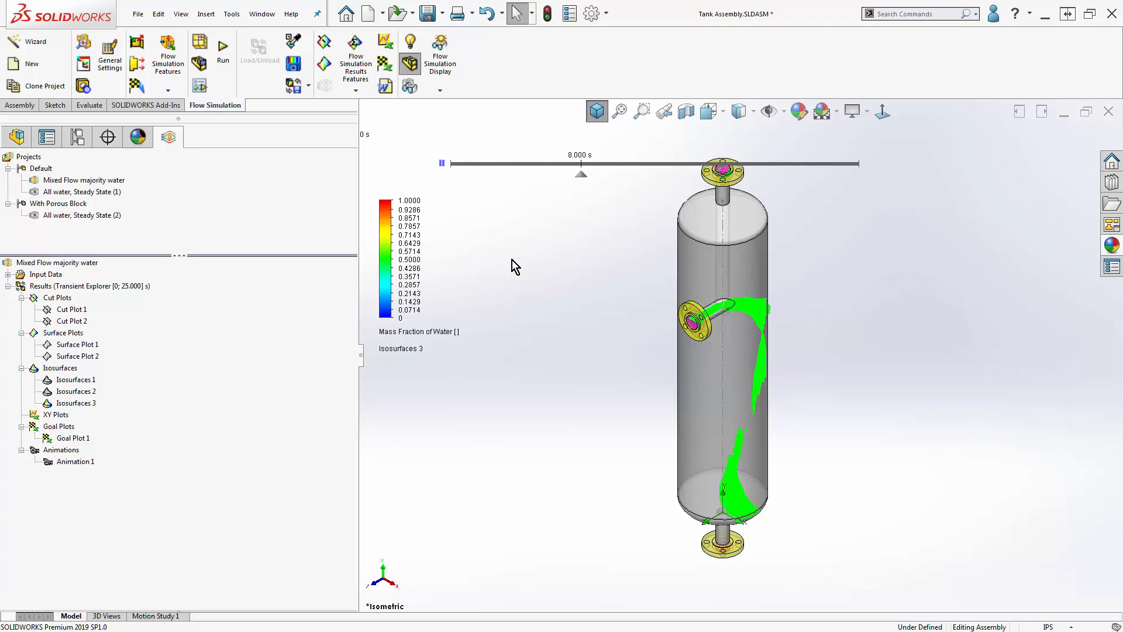
pyautogui.click(441, 163)
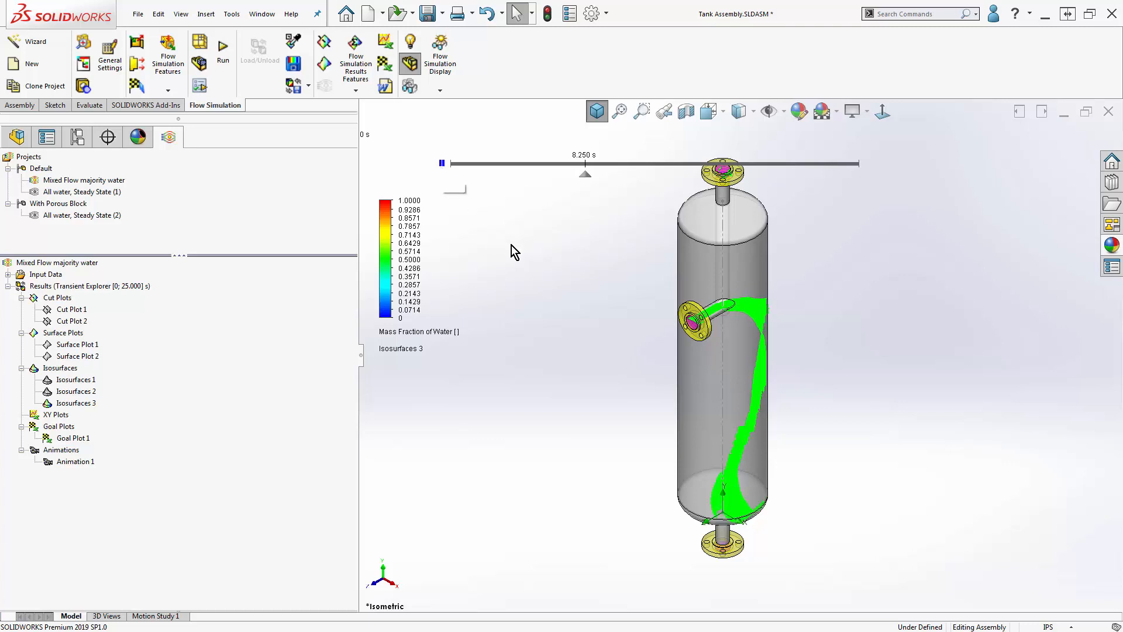
# - Review the finishing, saving, Transient Explorer parameter and time step settings in the Calculation Control Options, leaving them without changes
pyautogui.rightClick(50, 276)
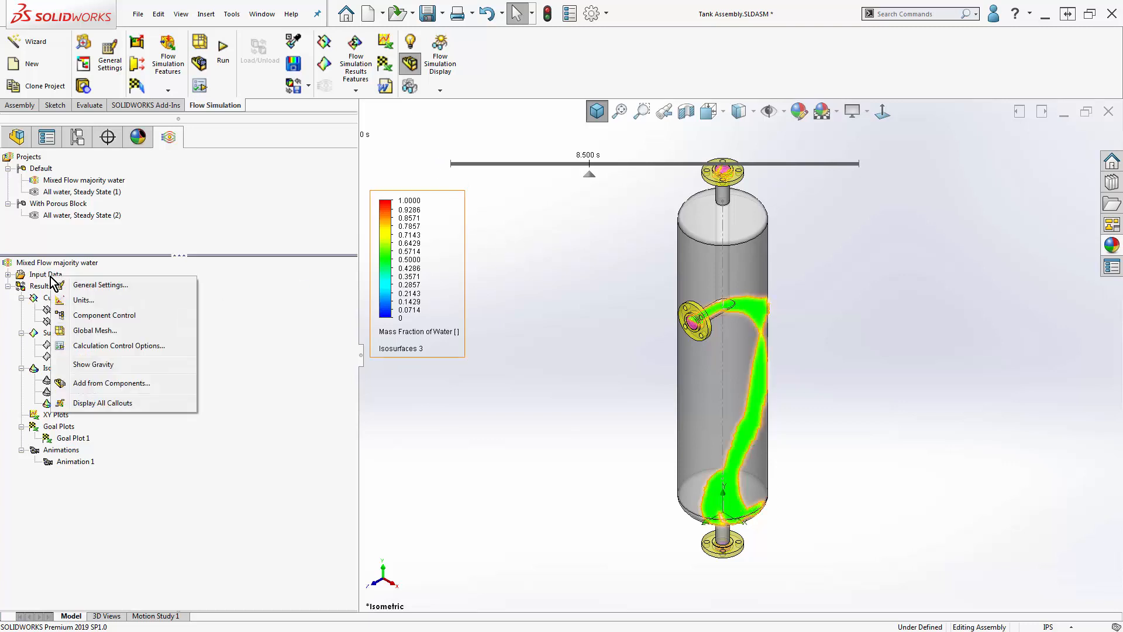
pyautogui.click(103, 346)
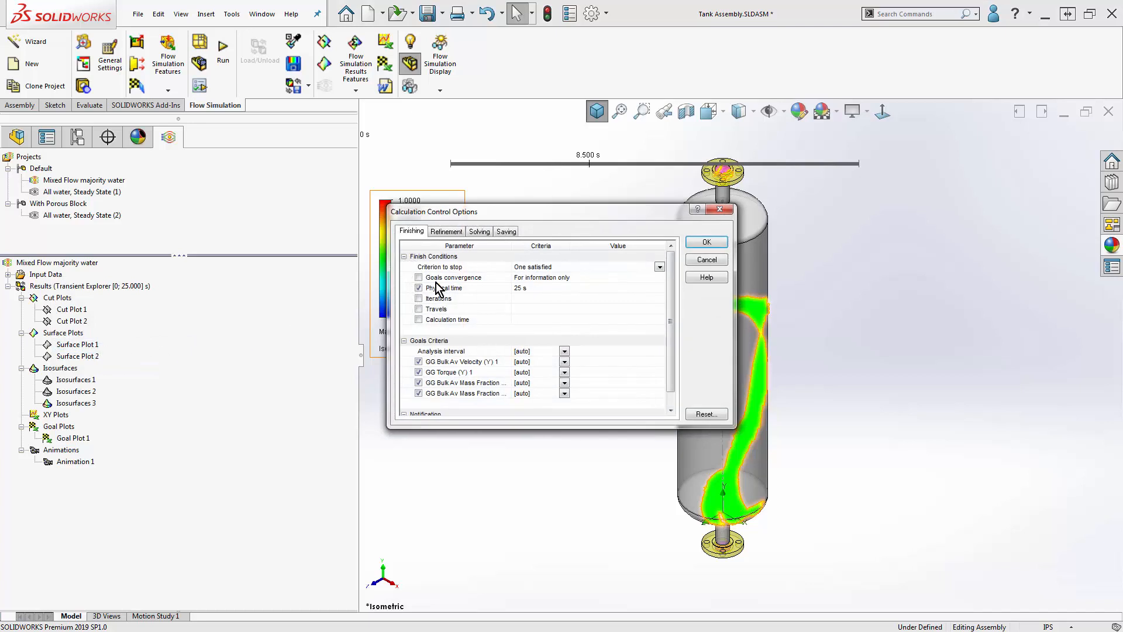
pyautogui.click(506, 231)
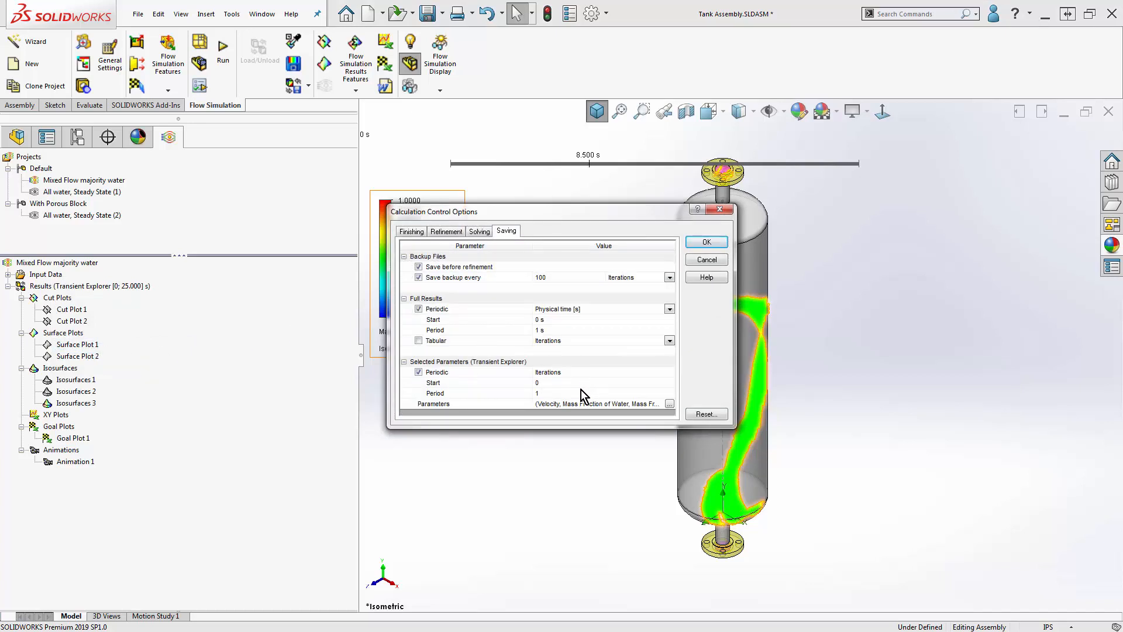
pyautogui.click(670, 404)
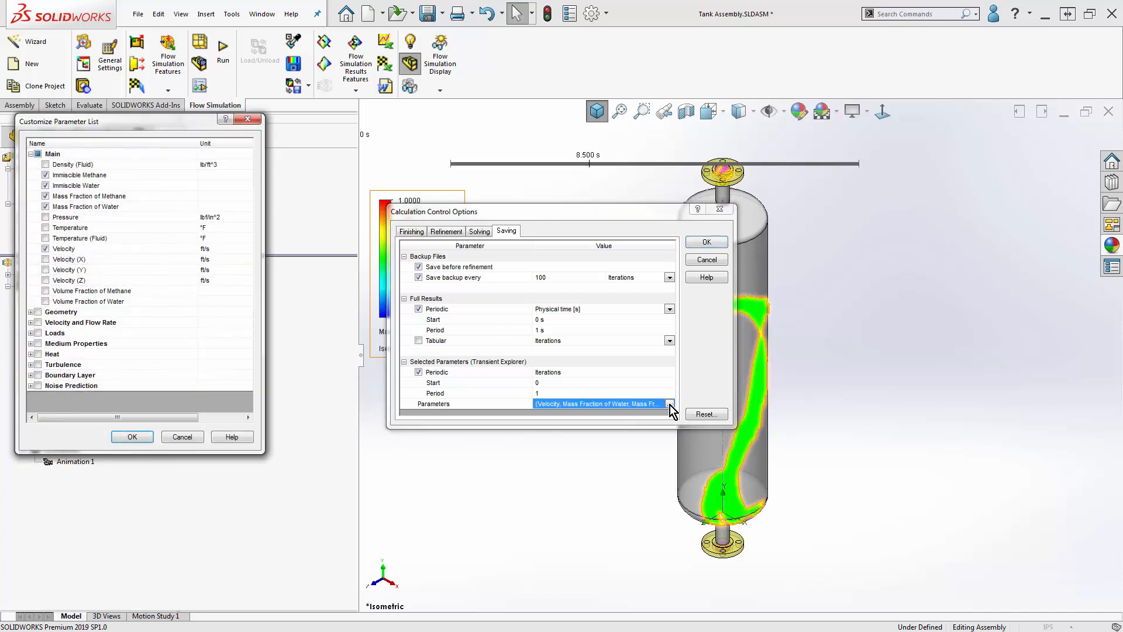
pyautogui.click(247, 119)
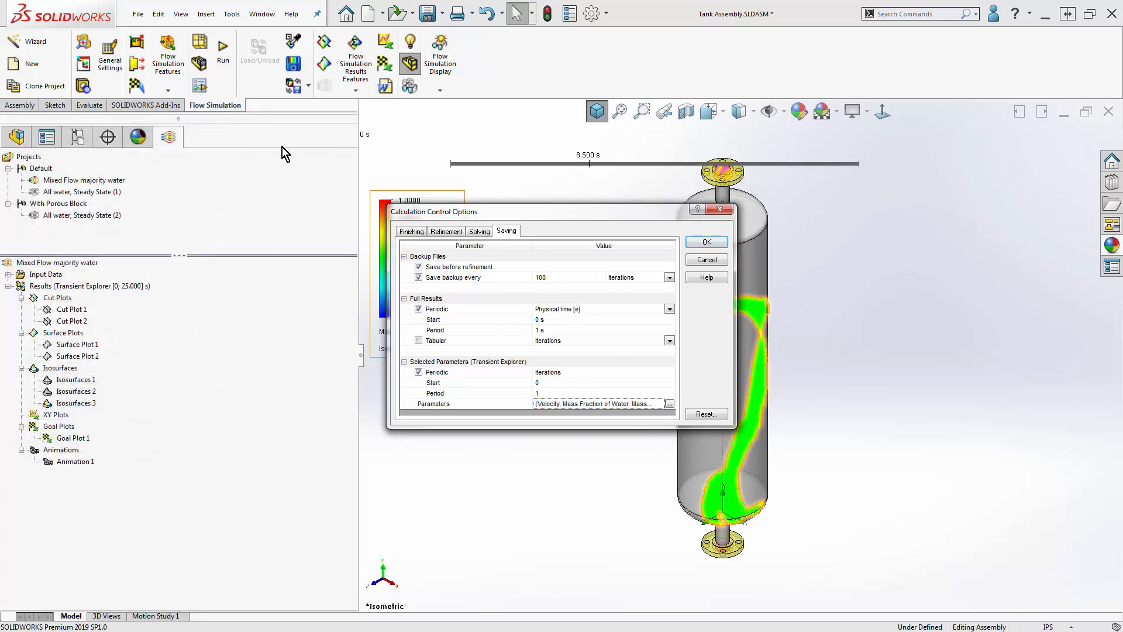
pyautogui.click(479, 232)
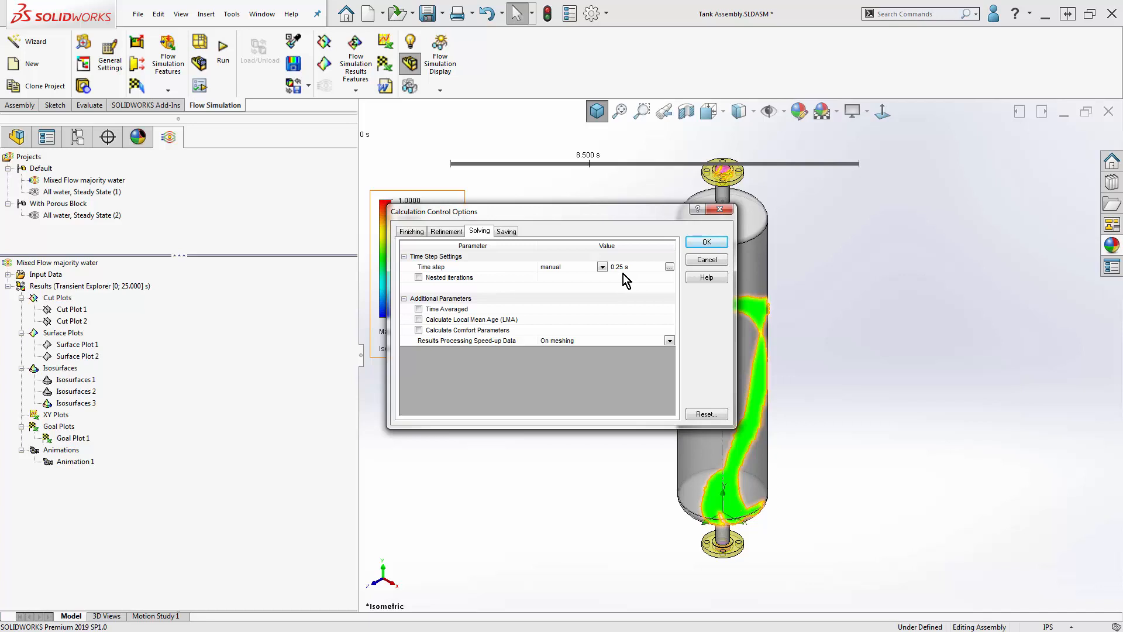
pyautogui.click(706, 261)
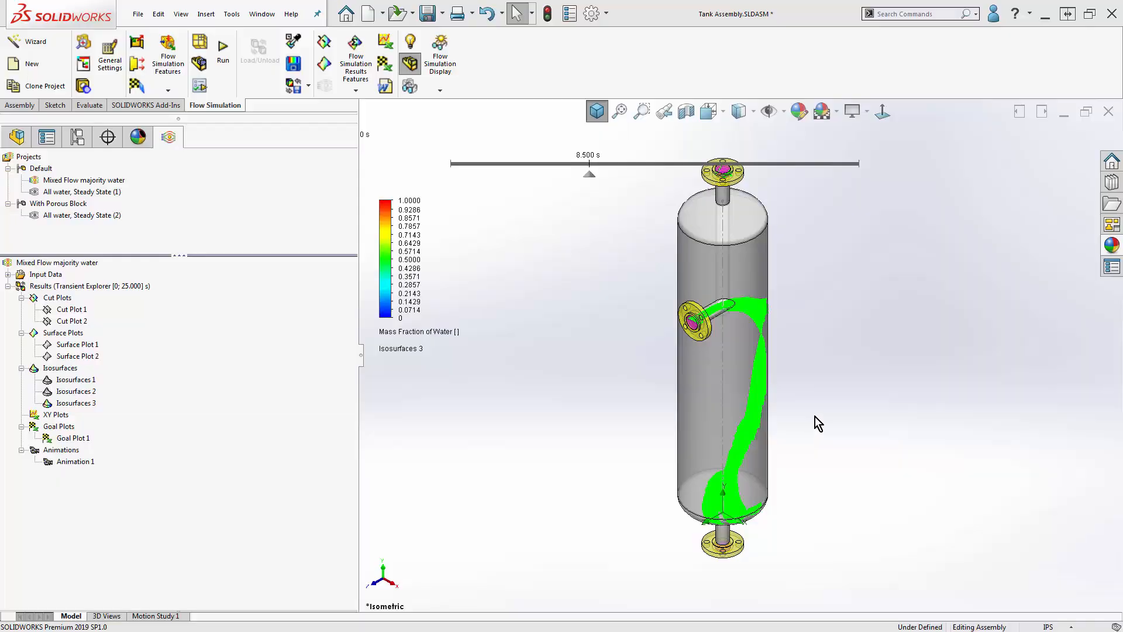
# - Hide Isosurfaces 3 and turn off Transient Explorer to return to the standard results
pyautogui.rightClick(80, 404)
pyautogui.click(109, 431)
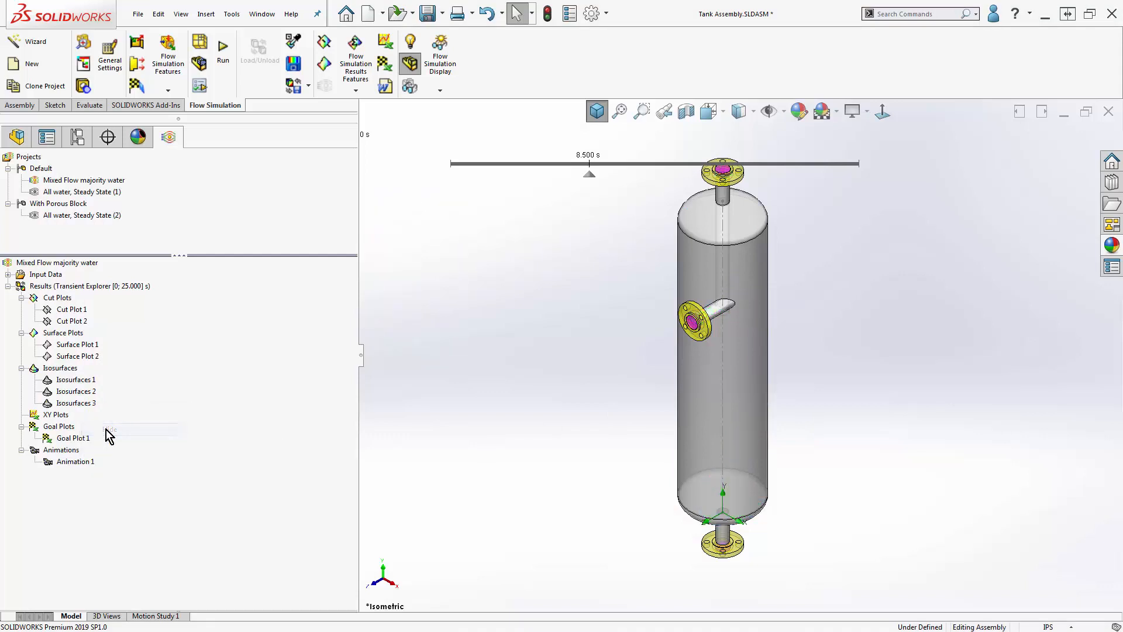
pyautogui.rightClick(98, 290)
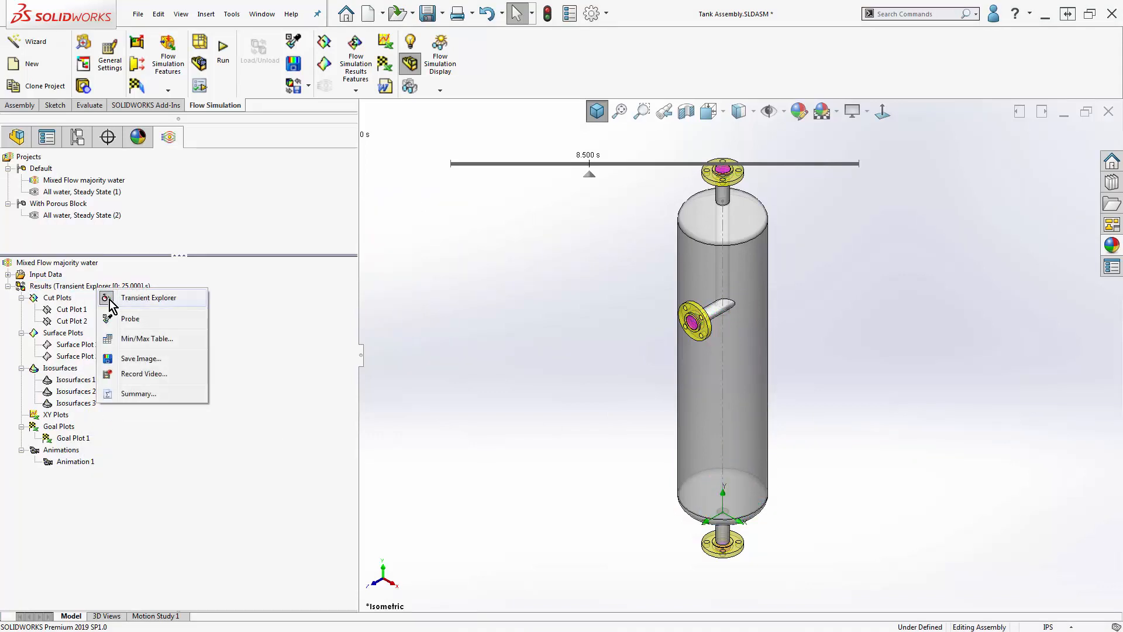
pyautogui.click(110, 299)
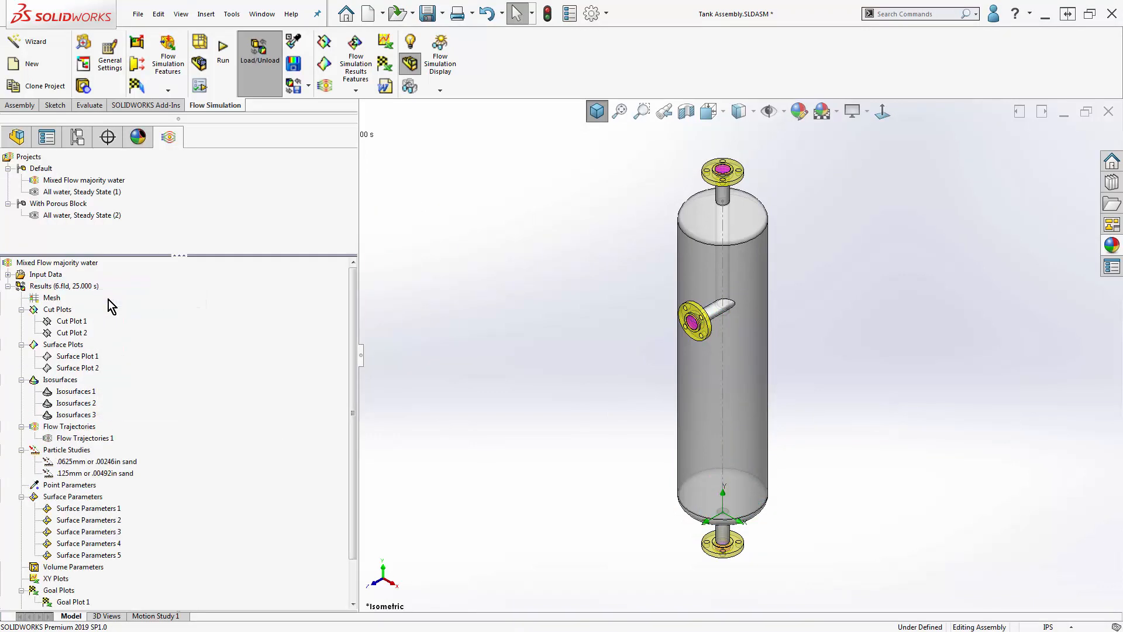
# - Start new flow trajectories using the side nozzle's socket weld flange face and the LID2 split-line face as starting points
pyautogui.rightClick(89, 426)
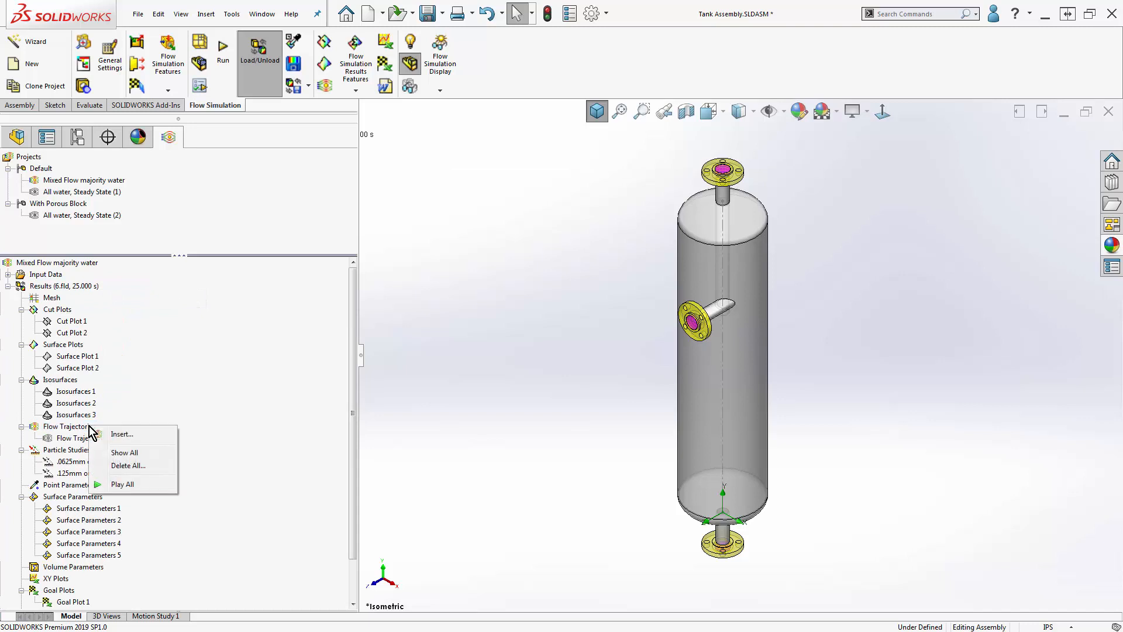
pyautogui.click(121, 434)
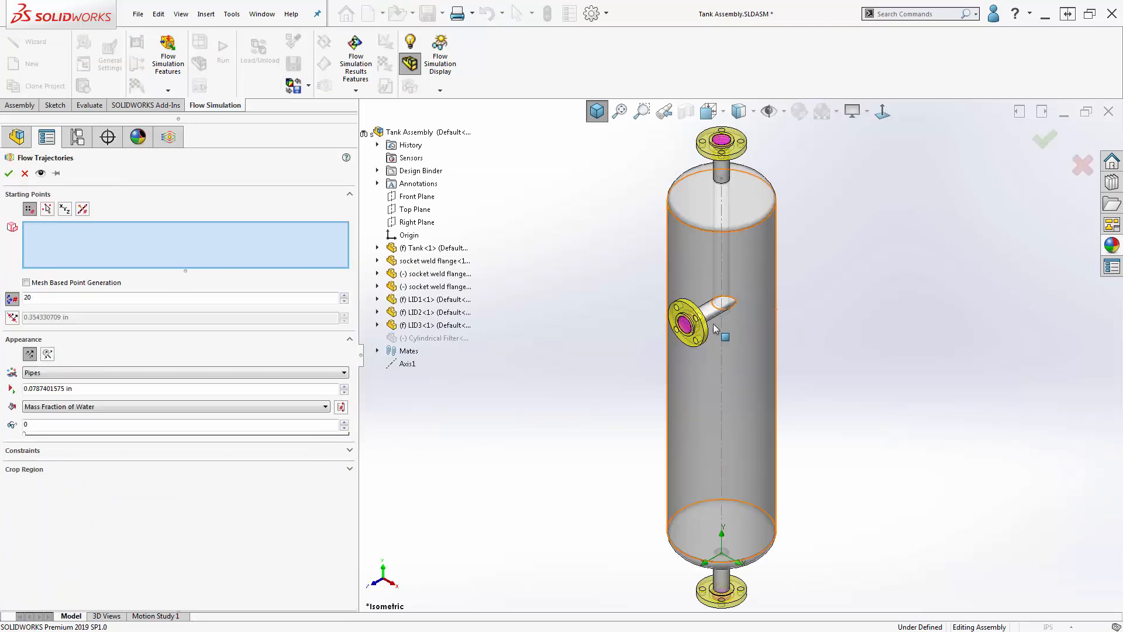
pyautogui.scroll(-6, 715, 328)
pyautogui.rightClick(686, 333)
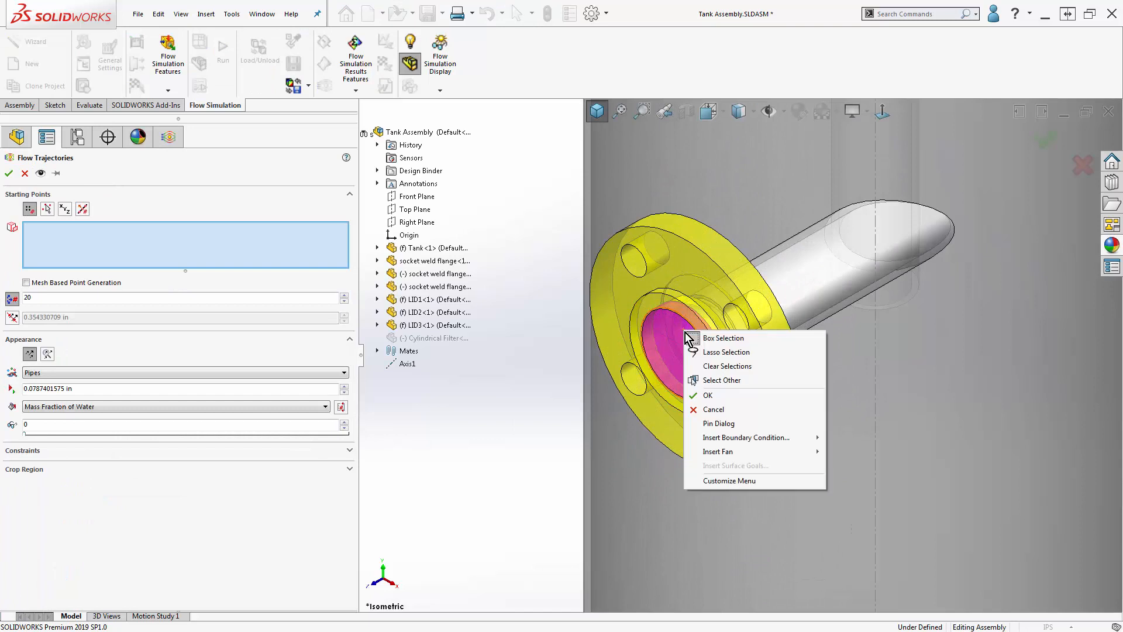
pyautogui.click(724, 380)
pyautogui.click(773, 399)
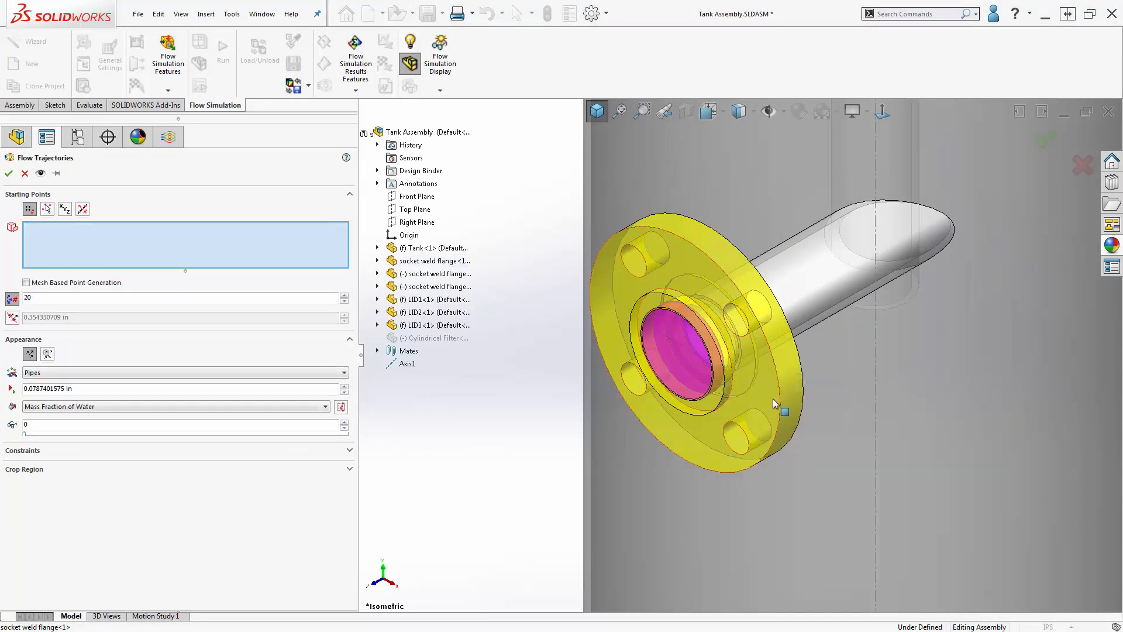
pyautogui.rightClick(696, 337)
pyautogui.click(725, 384)
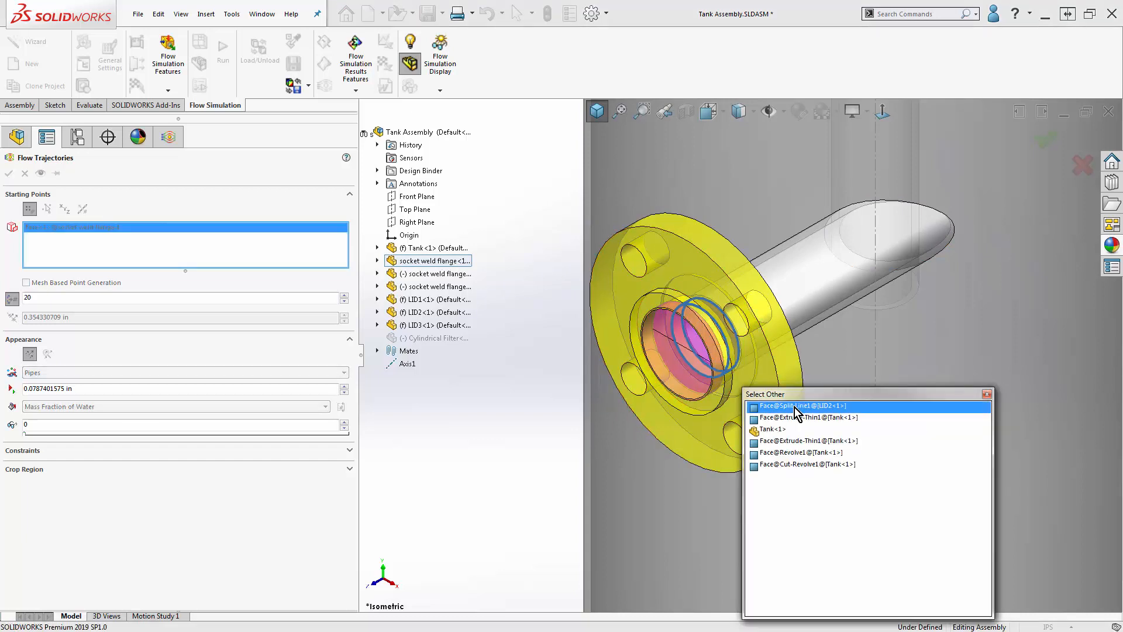
pyautogui.click(796, 407)
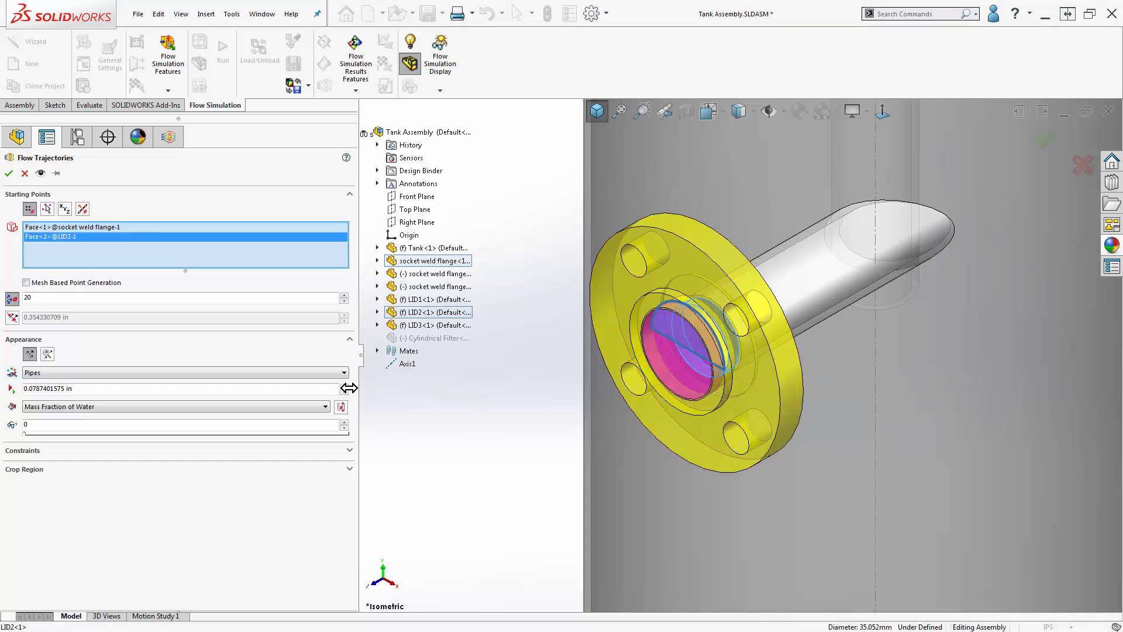
# - Color the new flow trajectories by Velocity and create the plot
pyautogui.click(234, 408)
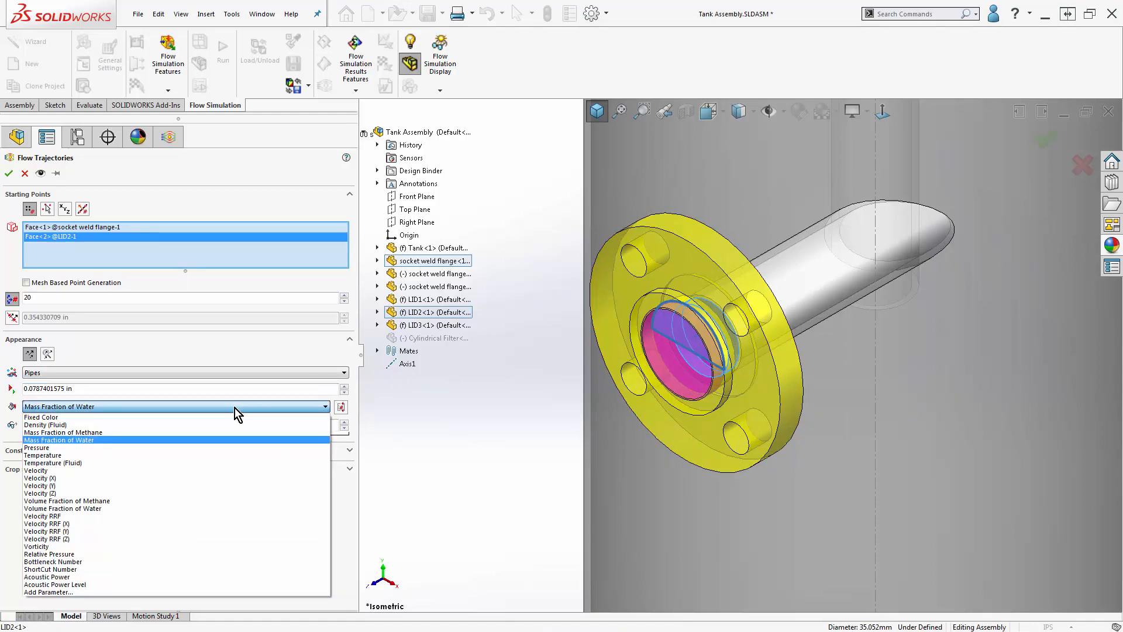
pyautogui.click(208, 470)
pyautogui.click(9, 174)
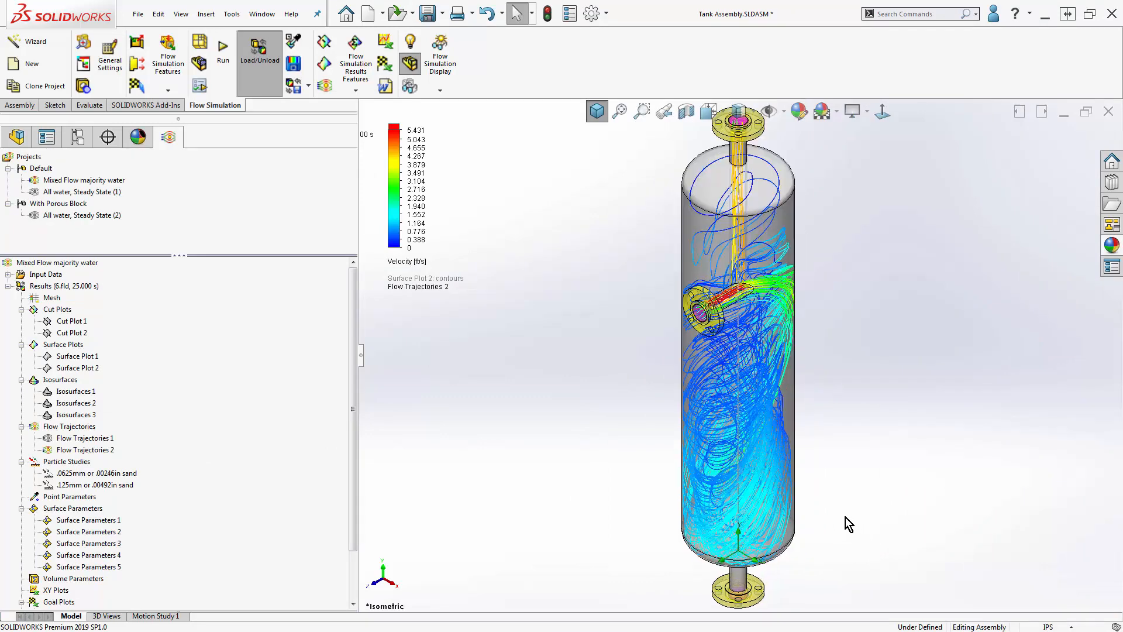
# - Play the Flow Trajectories 2 animation to view the flow from the side inlet, and stop it
pyautogui.rightClick(98, 449)
pyautogui.click(142, 351)
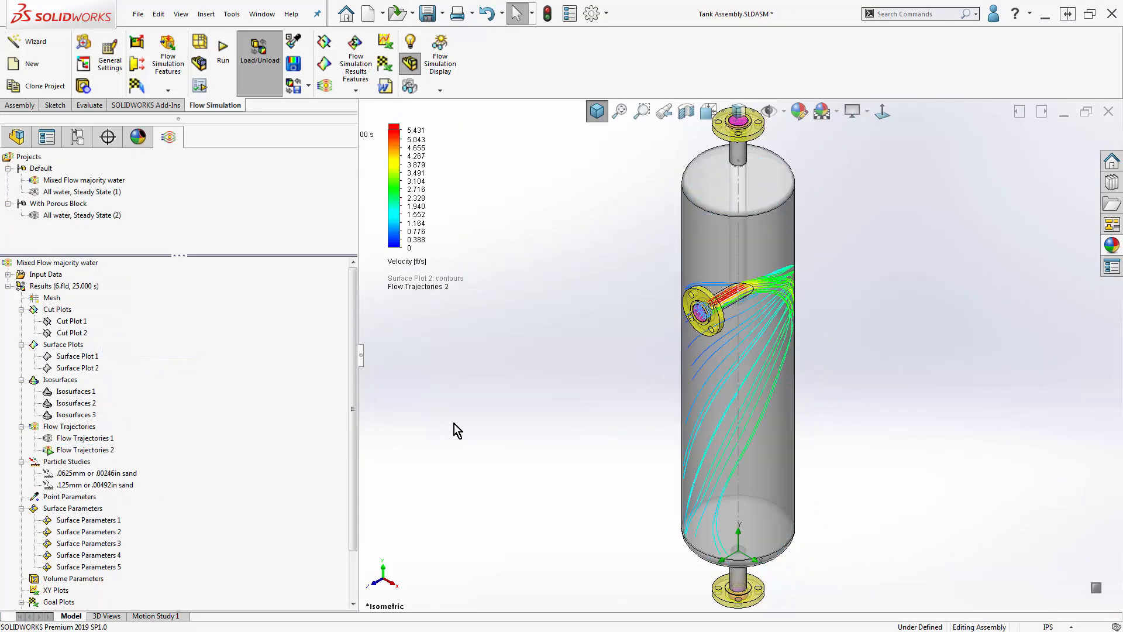
pyautogui.rightClick(97, 451)
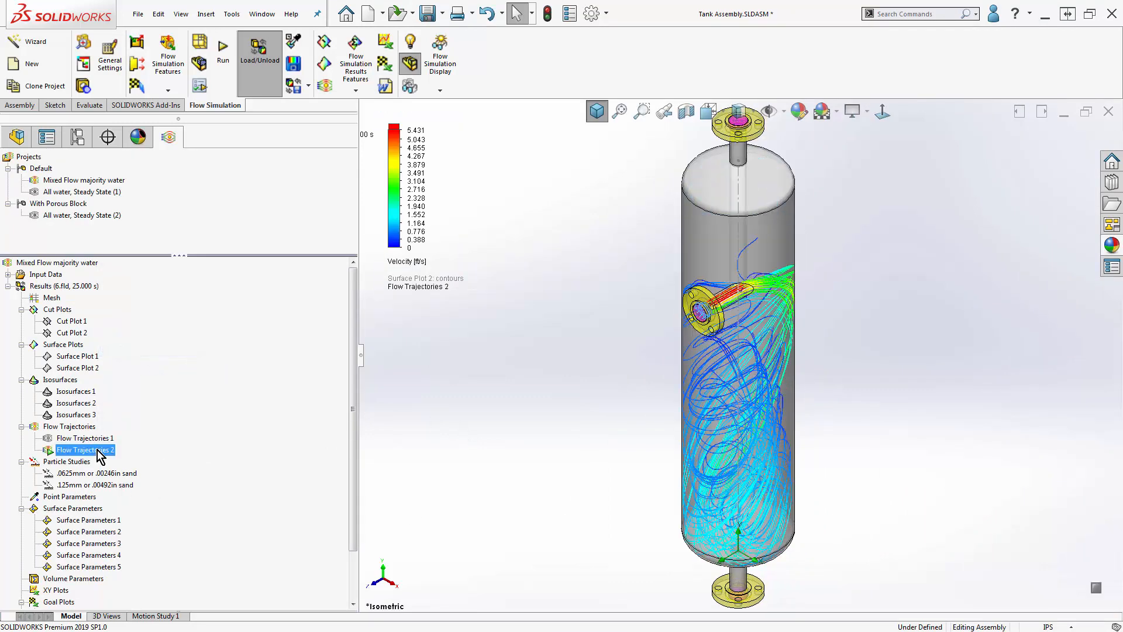
pyautogui.click(132, 350)
# - Hide Flow Trajectories 2 and fit the tank in the view
pyautogui.rightClick(101, 449)
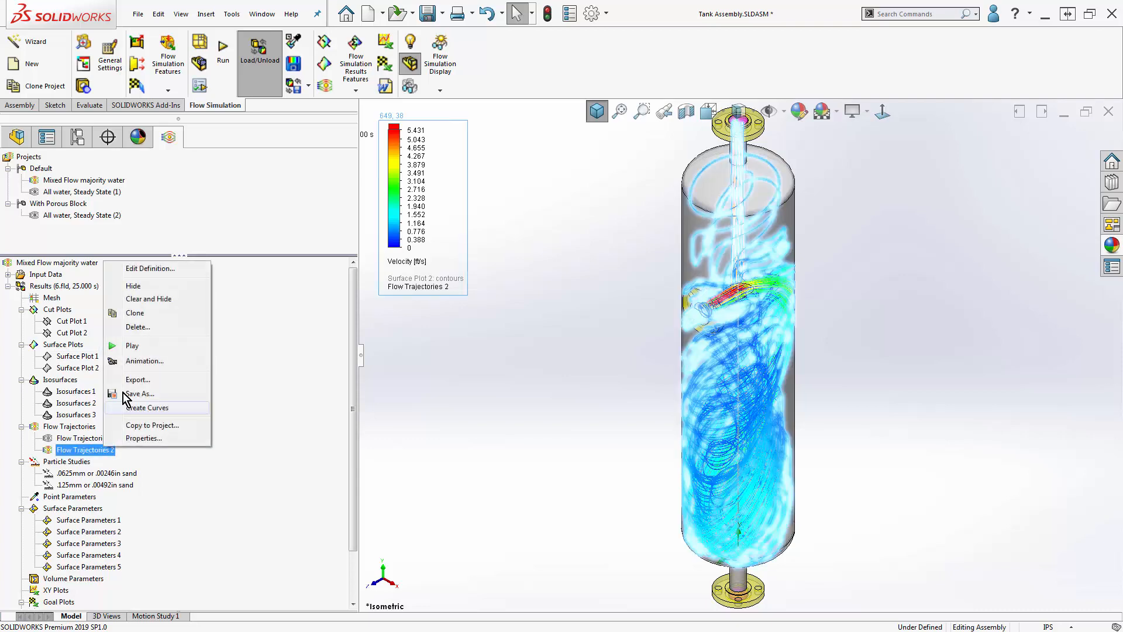
pyautogui.click(135, 269)
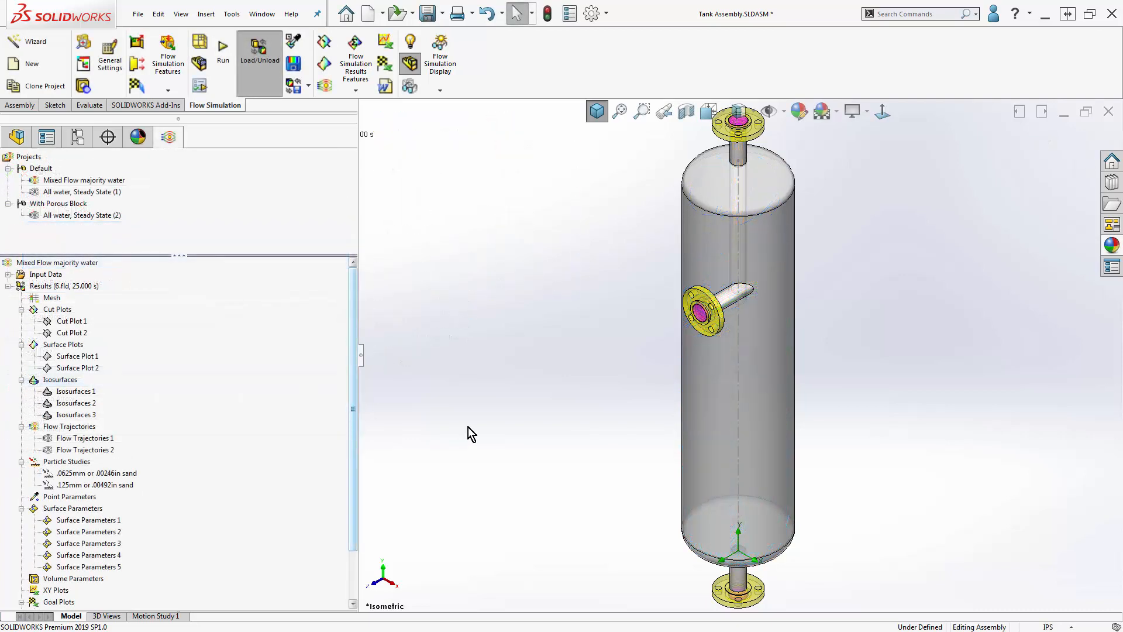
pyautogui.press('f')
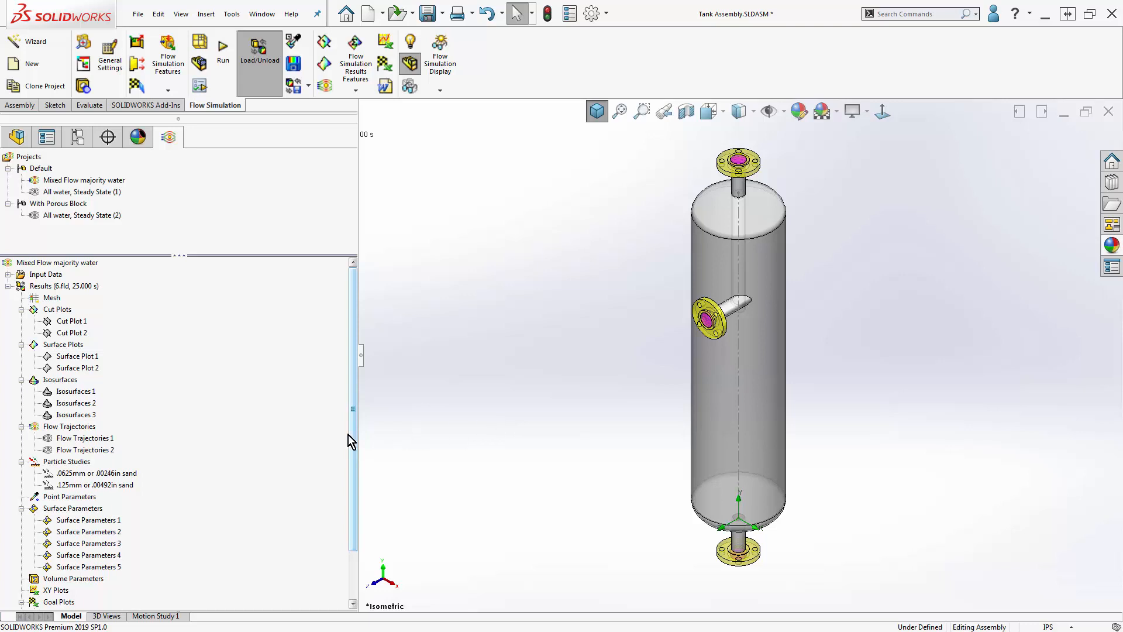
# - Start a particle study with the wizard, keeping the default name, and select both LID2 inlet faces as injection starting points
pyautogui.rightClick(71, 462)
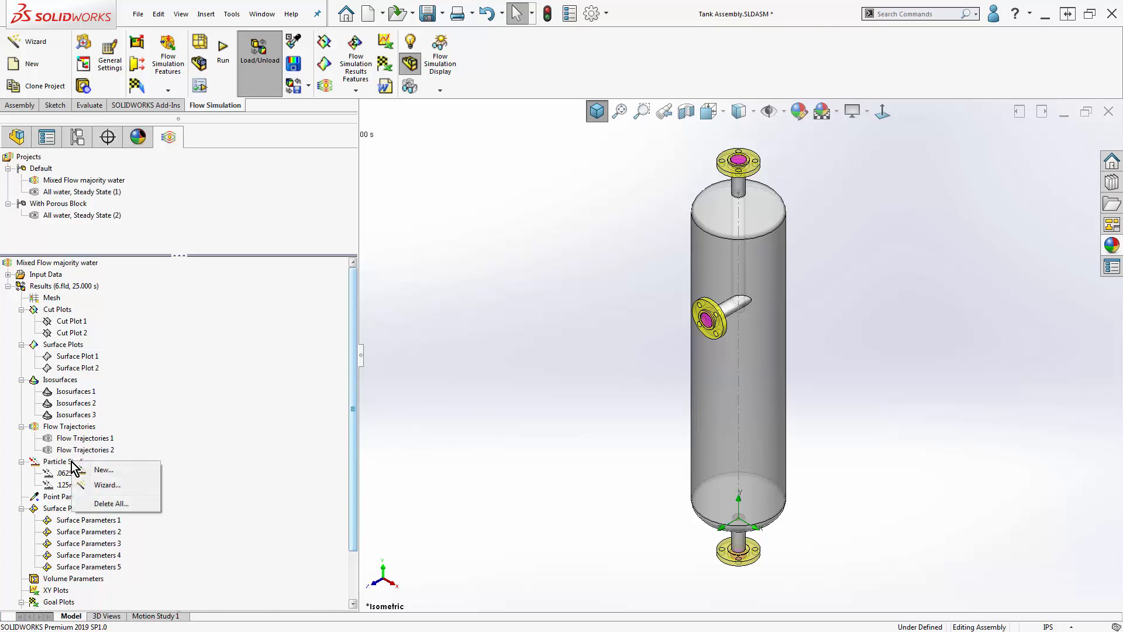
pyautogui.click(152, 487)
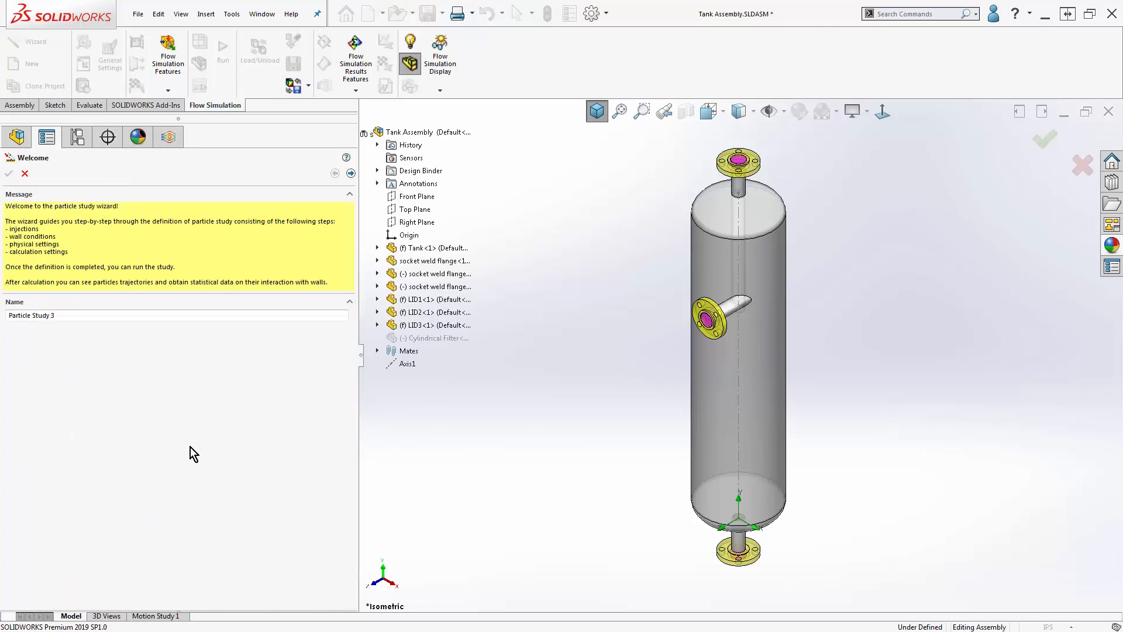
pyautogui.click(351, 174)
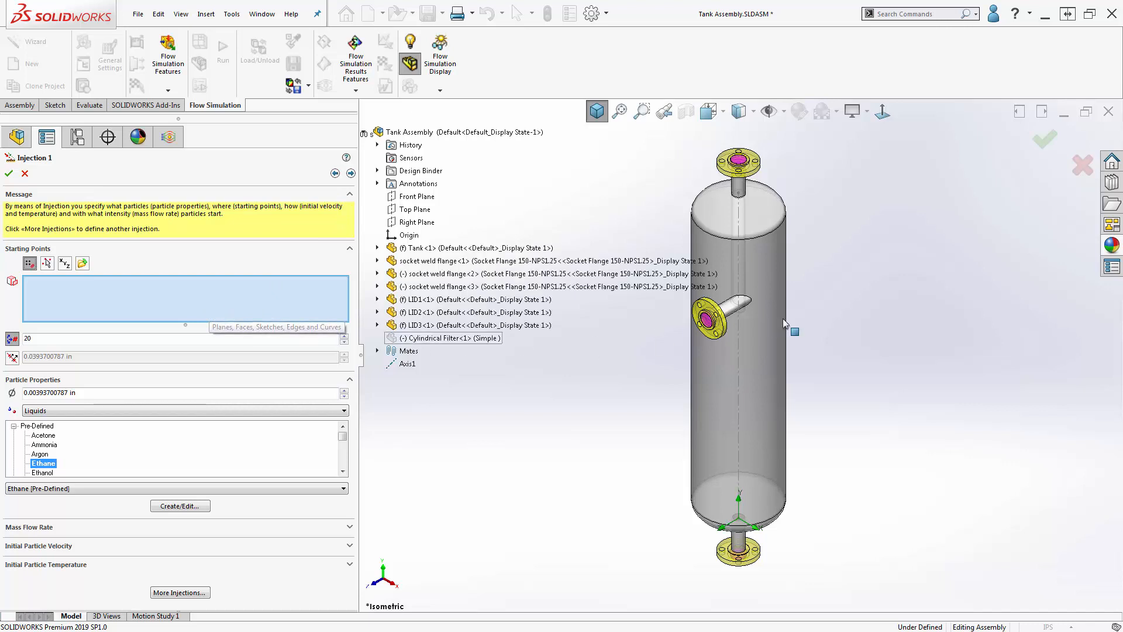
pyautogui.scroll(-3, 723, 325)
pyautogui.scroll(-3, 723, 325)
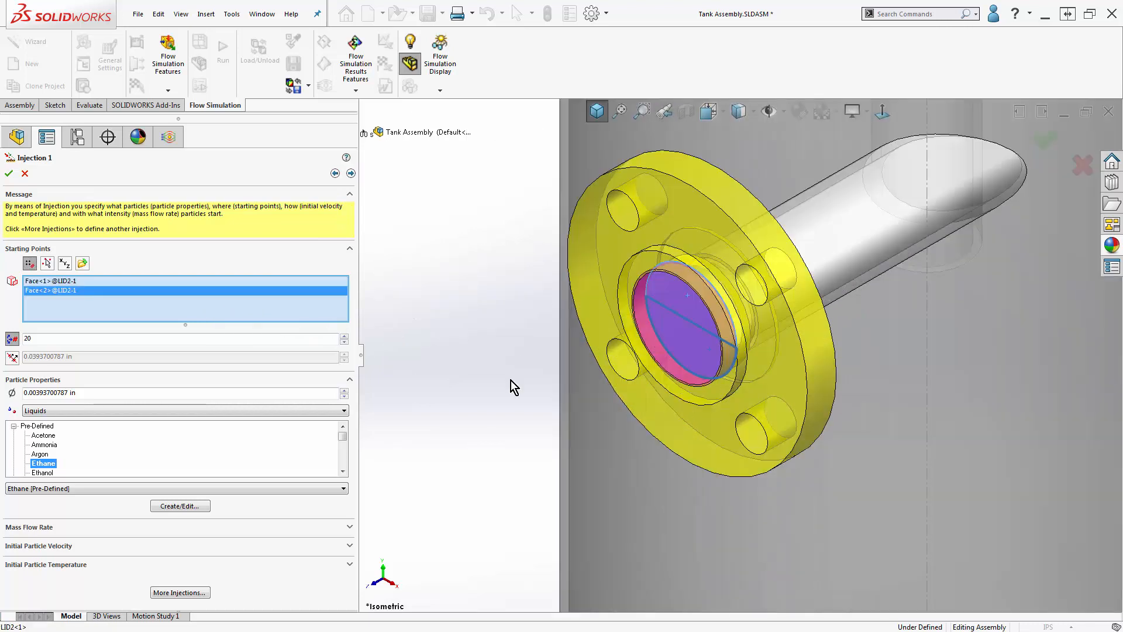
# - Set the injection's number of points to 100 and the particle diameter to 0.00492 in
pyautogui.doubleClick(49, 340)
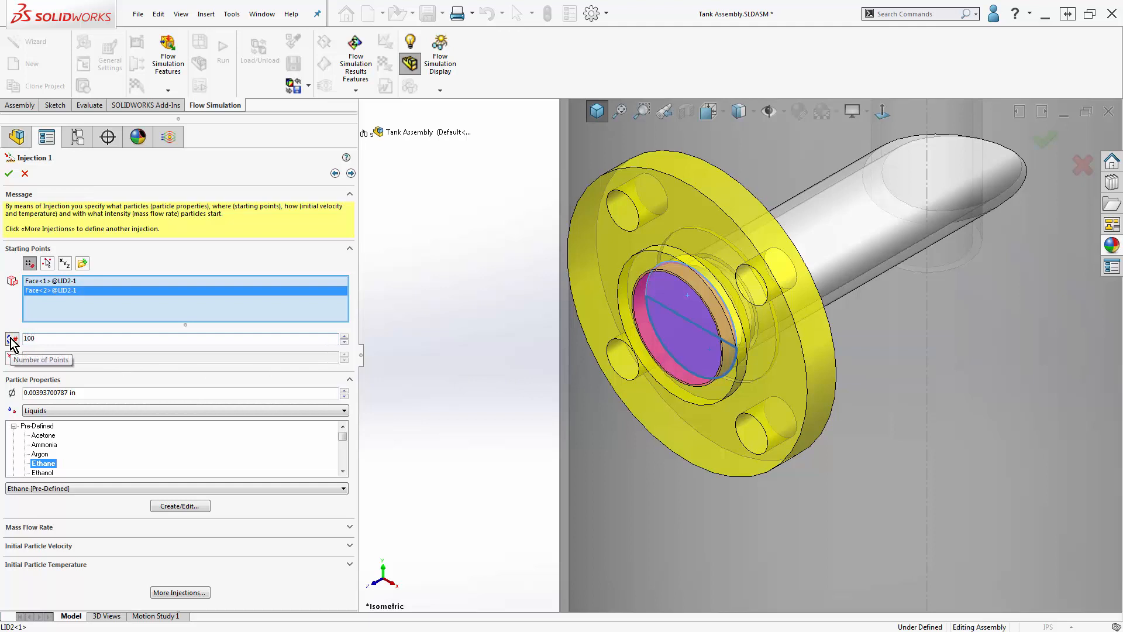
pyautogui.click(11, 341)
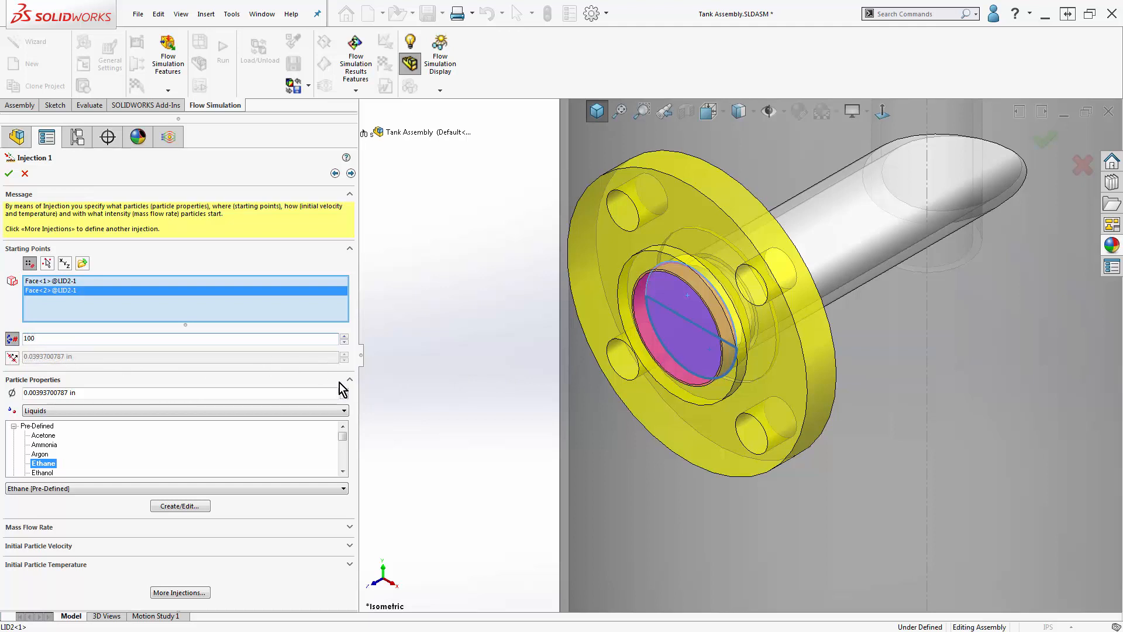
pyautogui.doubleClick(69, 393)
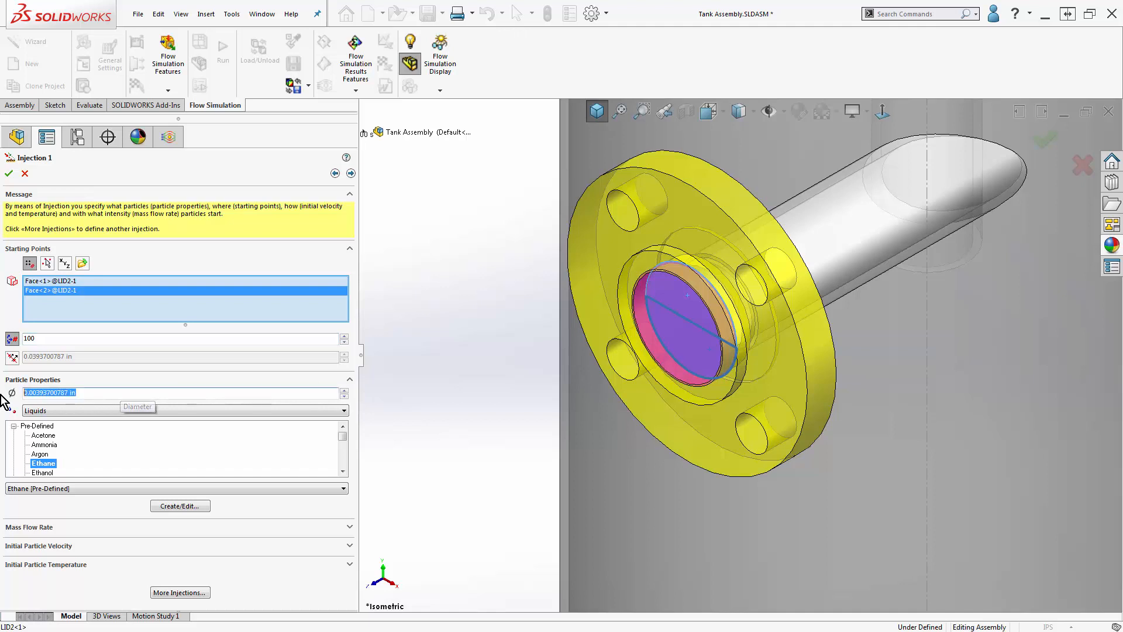
pyautogui.write('0.00492')
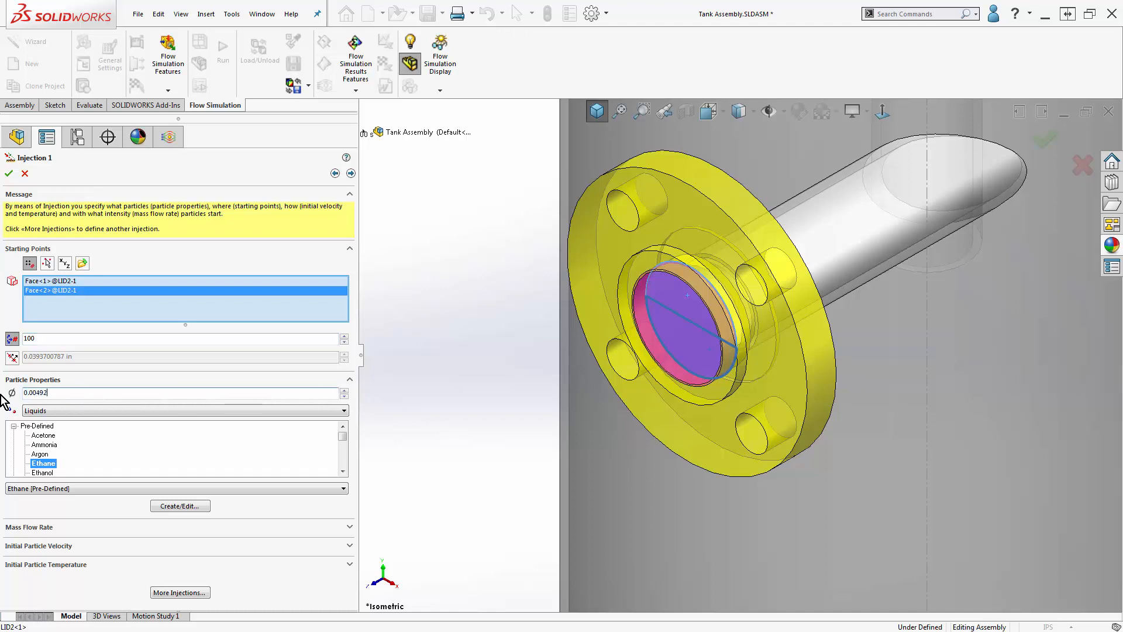
# - Set the particle material to the user-defined solid 98LB Sand .0059in from the Tank Assembly's Default folder
pyautogui.click(81, 411)
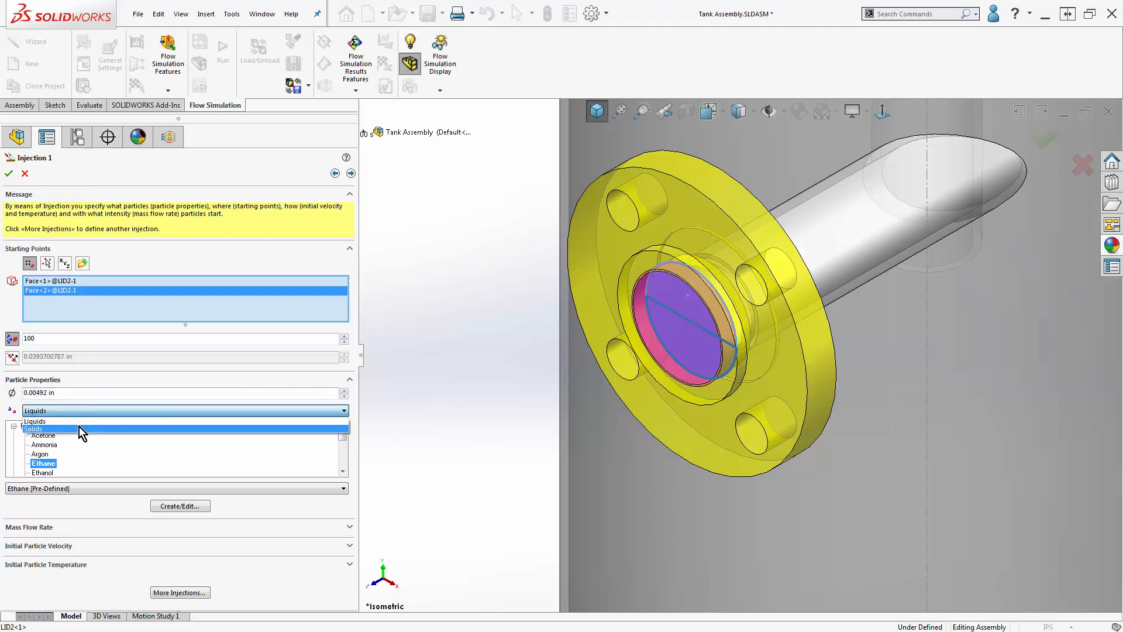
pyautogui.click(83, 428)
pyautogui.moveTo(342, 446); pyautogui.dragTo(343, 464)
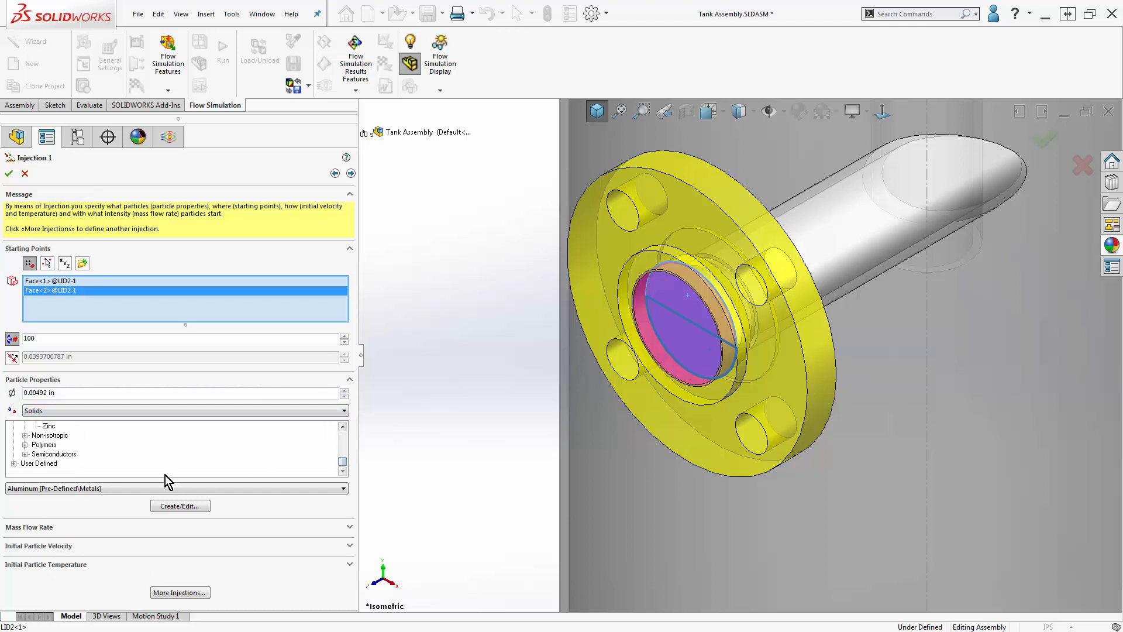
pyautogui.click(14, 463)
pyautogui.scroll(-4, 122, 464)
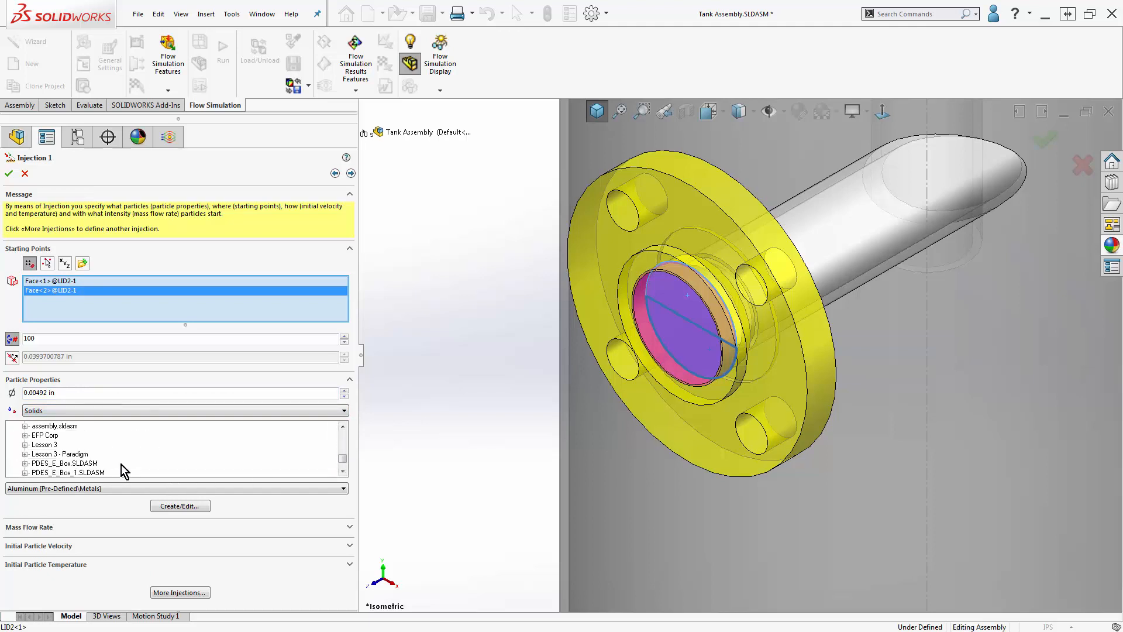
pyautogui.doubleClick(37, 454)
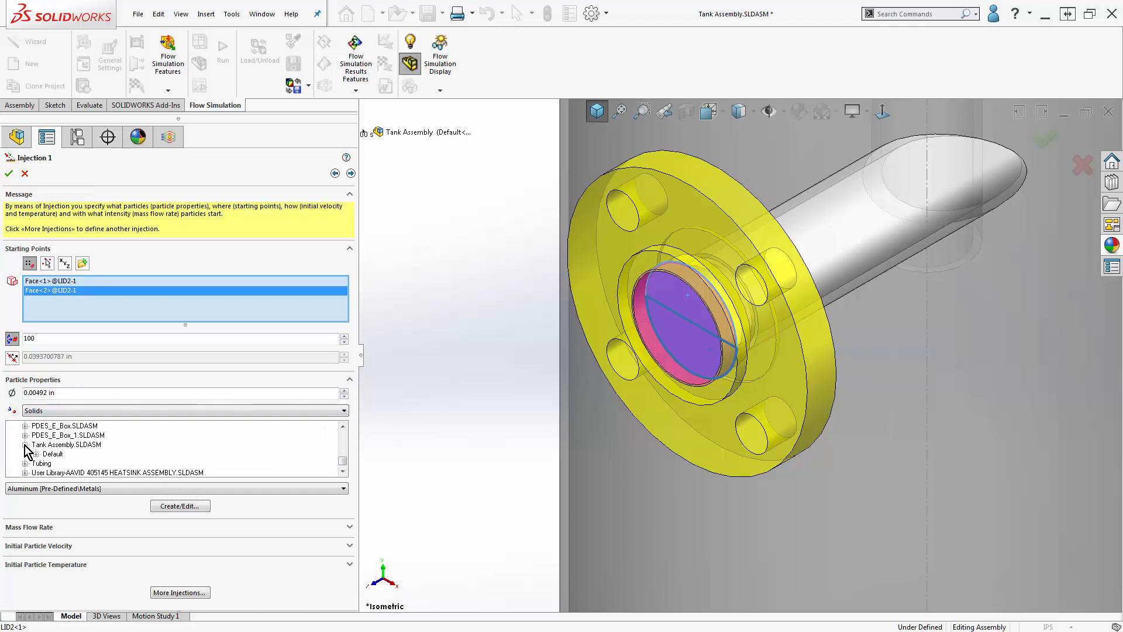
pyautogui.click(73, 464)
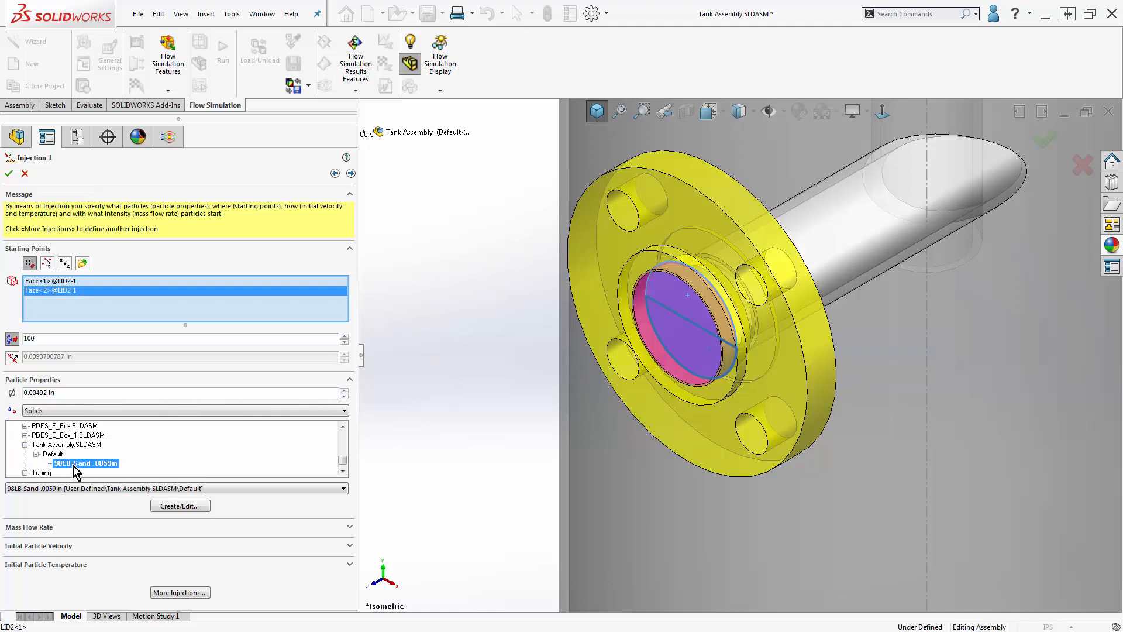
# - Examine the sand's item properties in the Engineering Database and close it without changes
pyautogui.click(201, 507)
pyautogui.click(379, 174)
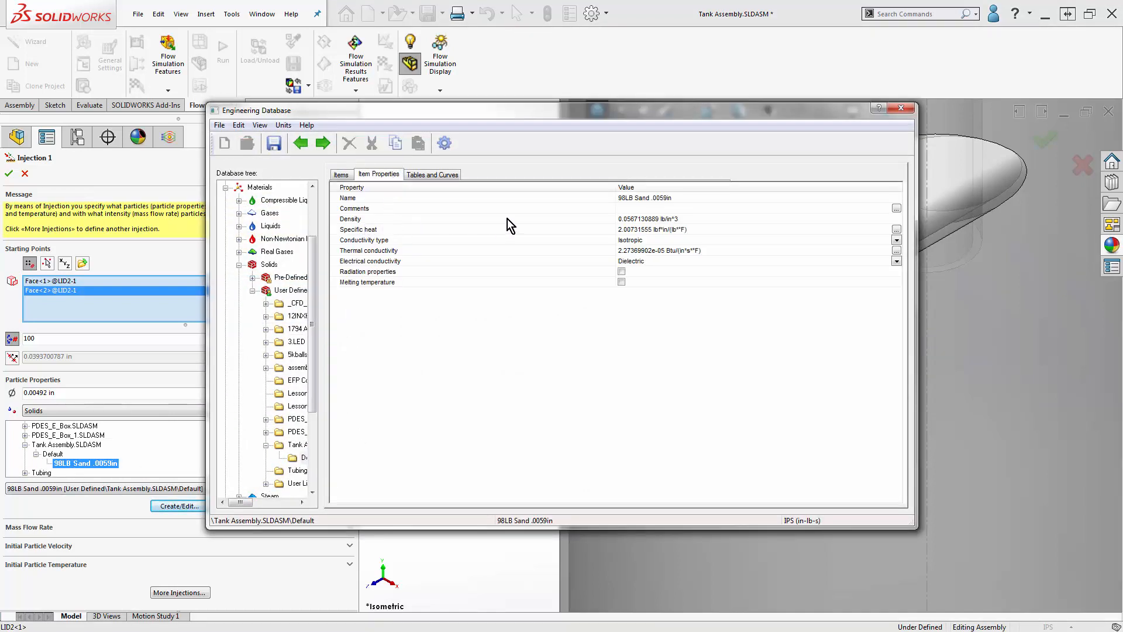
pyautogui.click(901, 108)
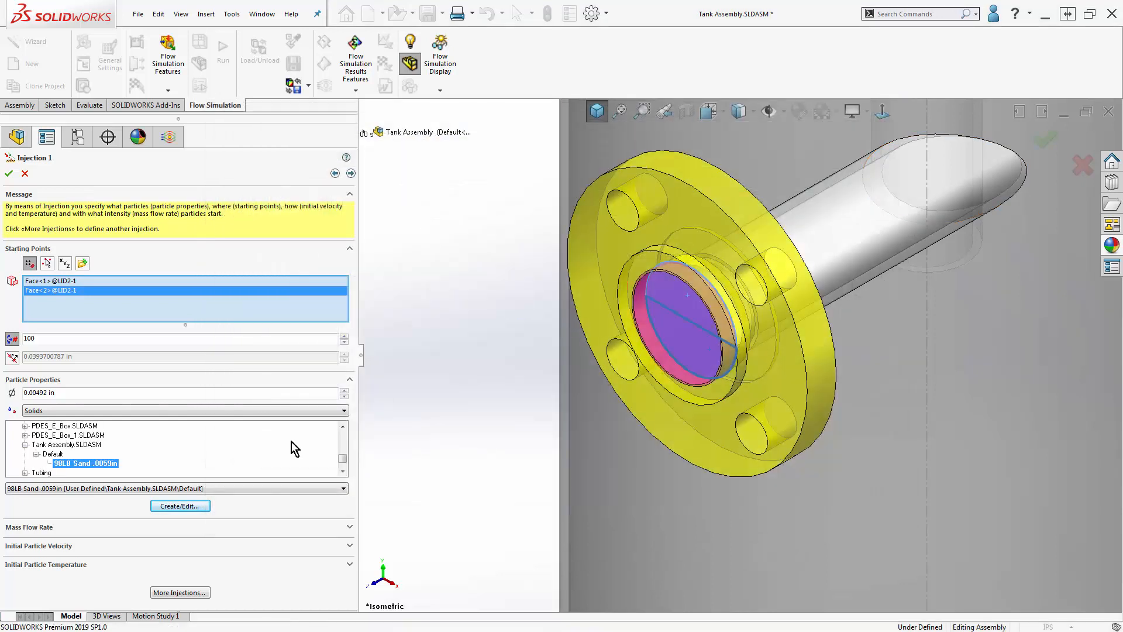
# - Review the injection's mass flow rate, initial particle velocity and initial particle temperature settings, keeping the defaults
pyautogui.click(303, 529)
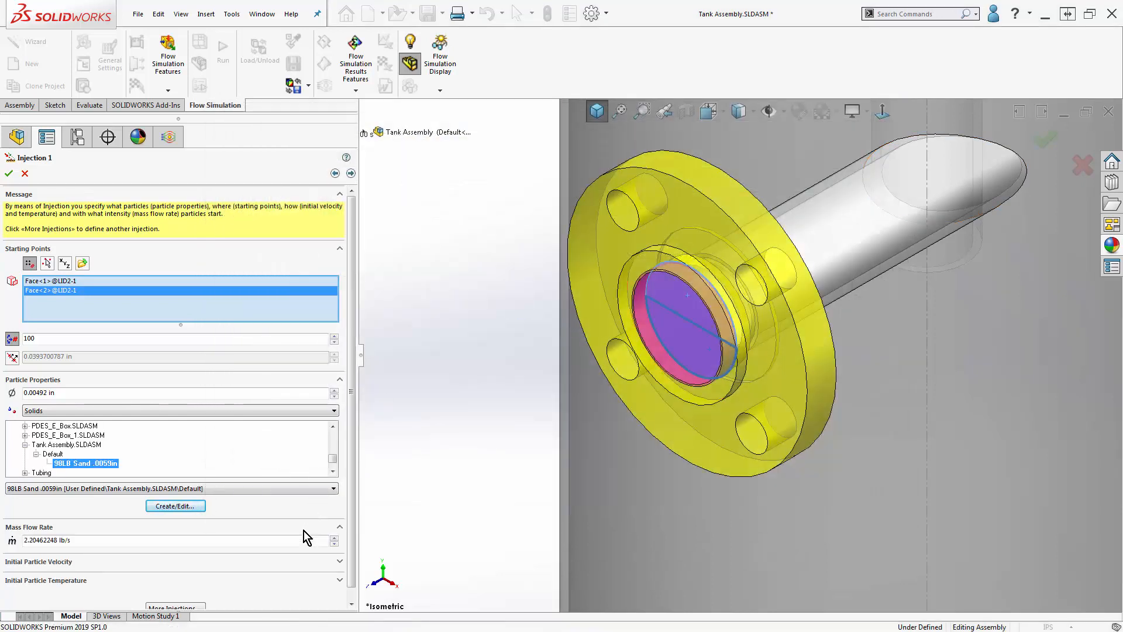
pyautogui.click(293, 563)
pyautogui.moveTo(349, 543); pyautogui.dragTo(351, 597)
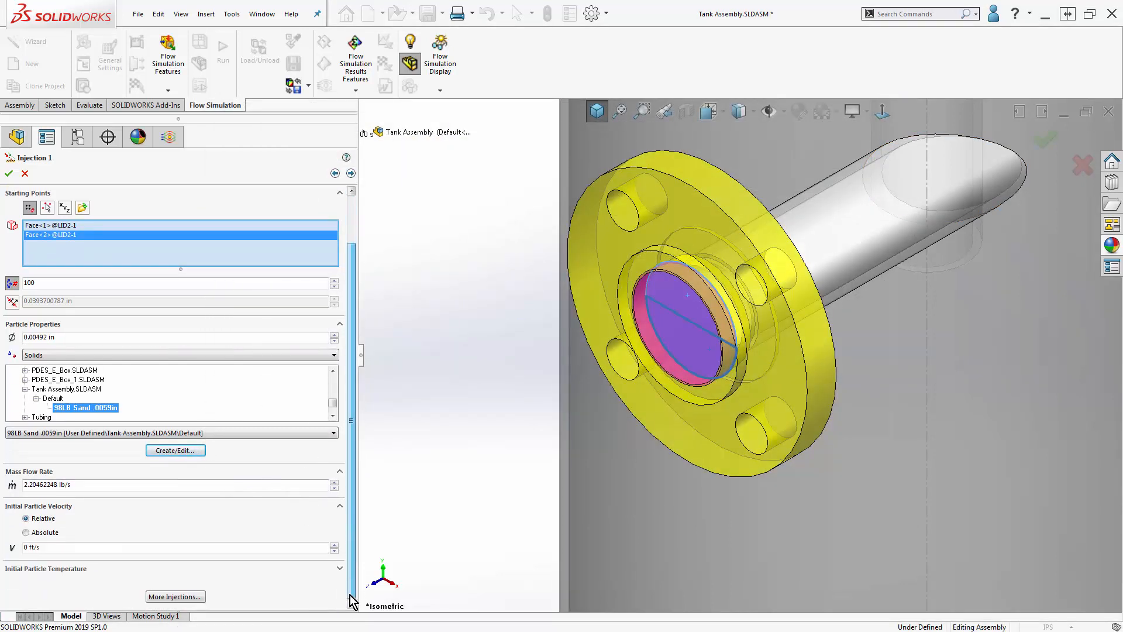
pyautogui.click(340, 569)
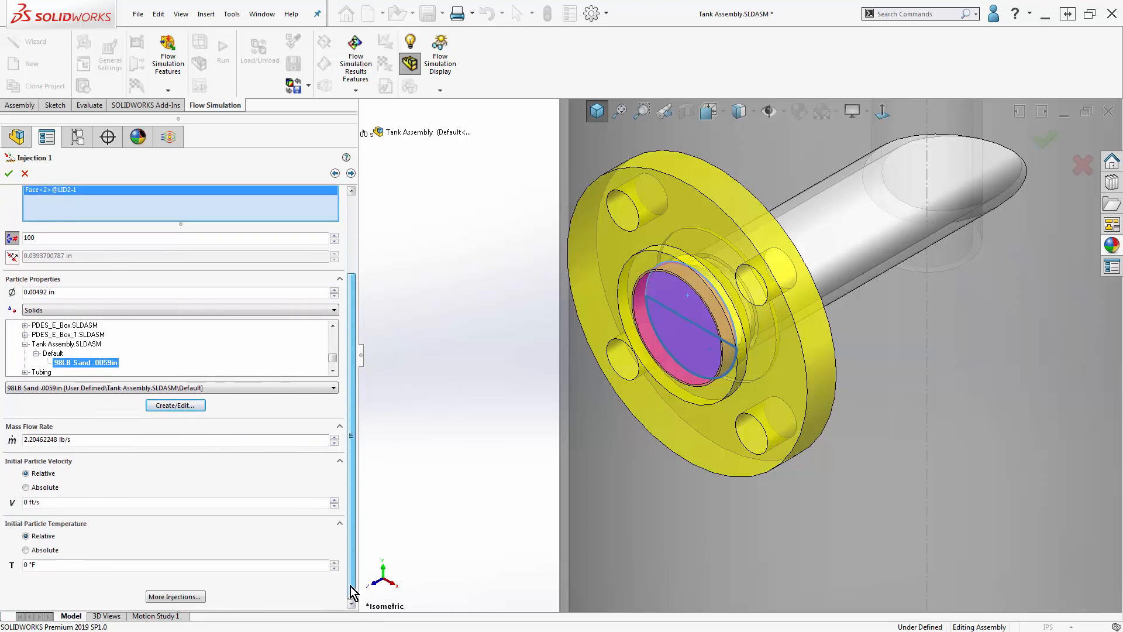
# - Keep accretion and erosion off in the physical settings and set the default wall condition to Ideal reflection
pyautogui.click(351, 174)
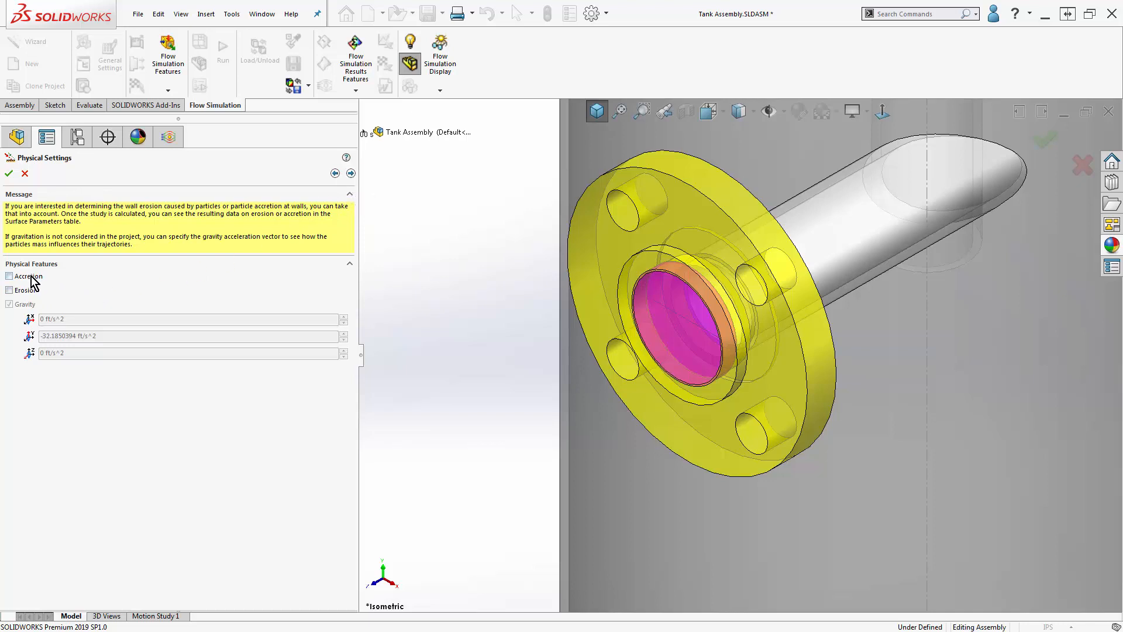
pyautogui.click(351, 173)
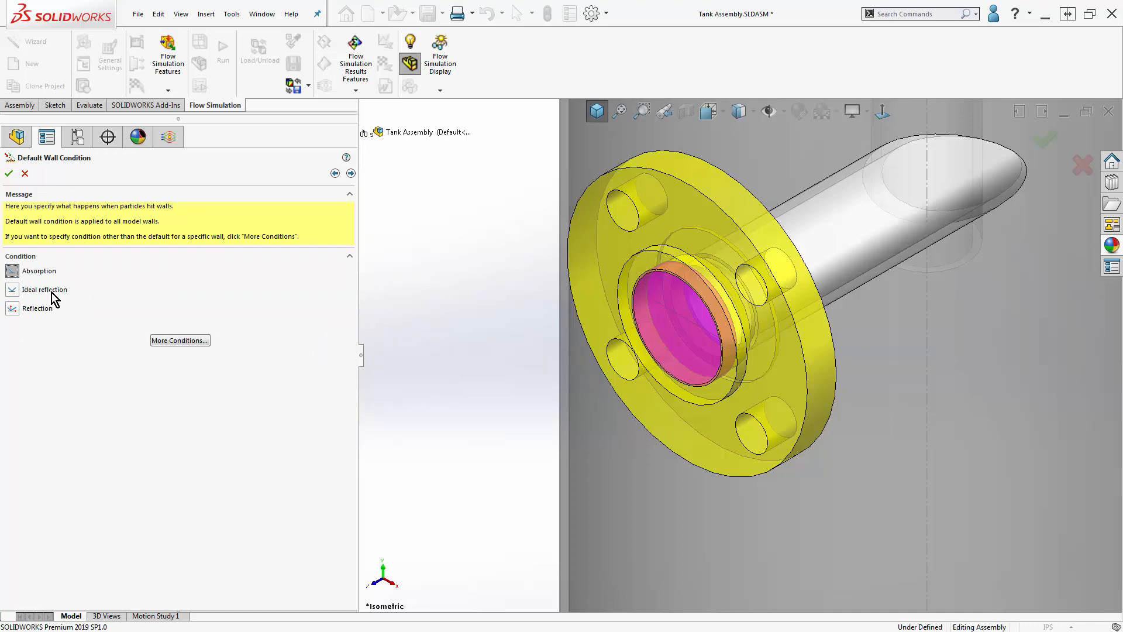
pyautogui.click(15, 291)
pyautogui.click(12, 308)
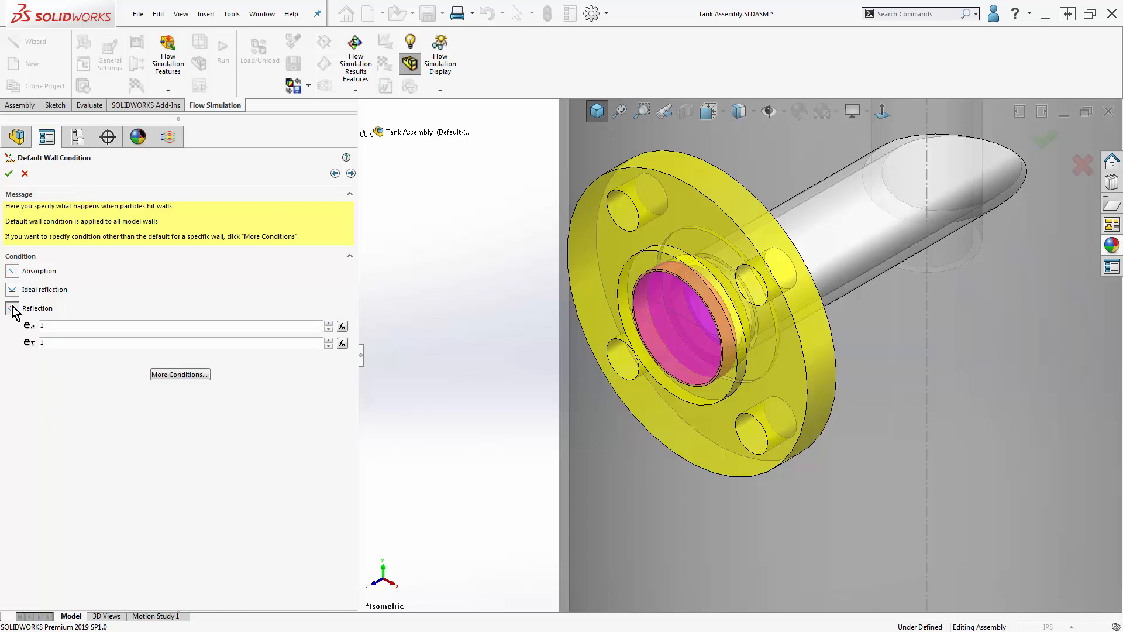
pyautogui.click(13, 290)
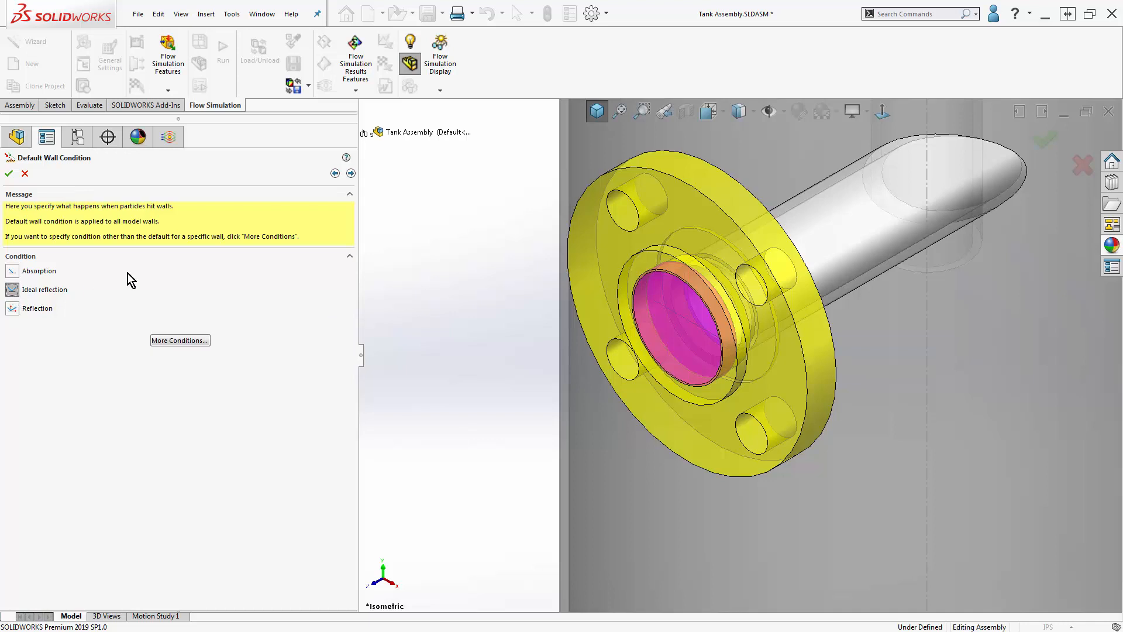
# - Keep Trajectories and statistics as the results saving option and finish defining the sand particle study
pyautogui.click(351, 173)
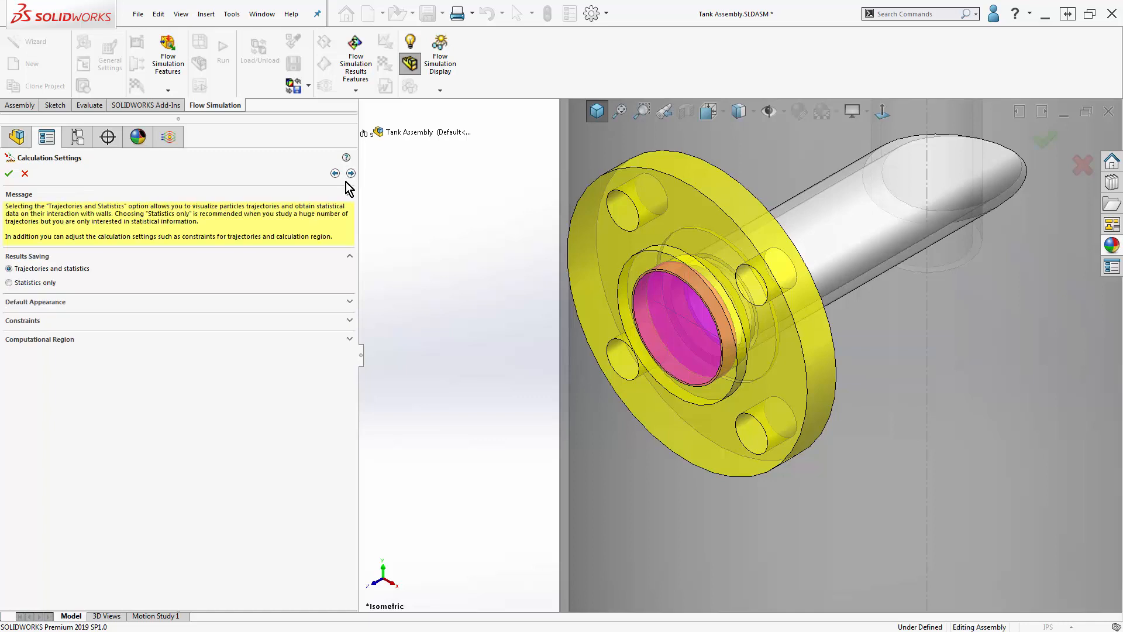
pyautogui.click(351, 173)
pyautogui.click(196, 296)
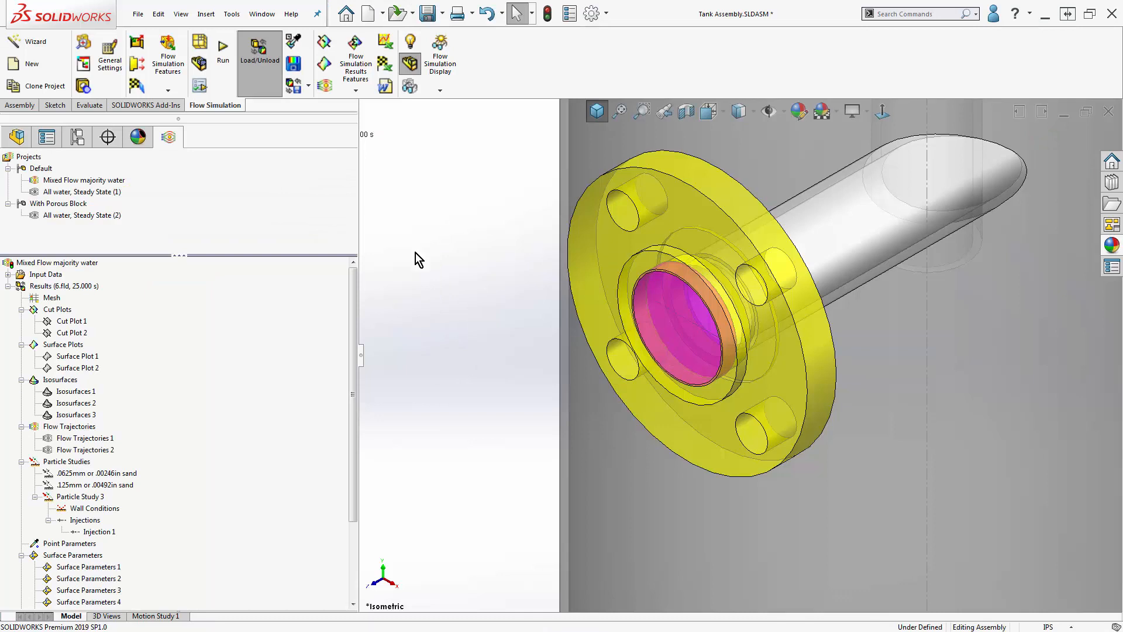
# - Calculate and show the particle trajectories of Injection 1 in Particle Study 3 for the whole tank
pyautogui.rightClick(99, 531)
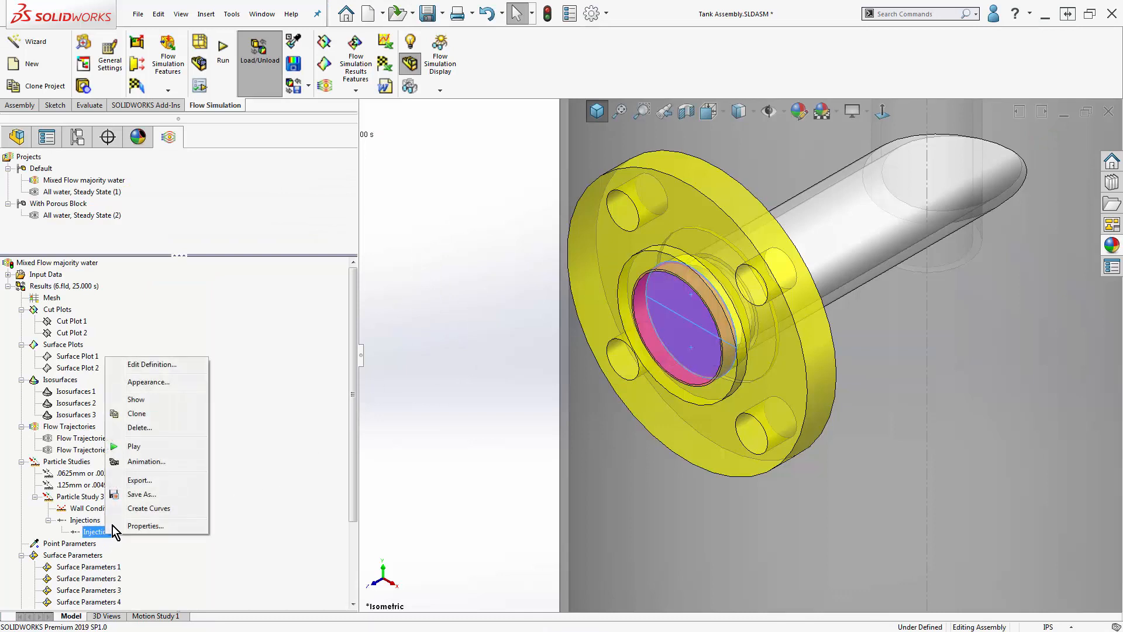
pyautogui.click(159, 400)
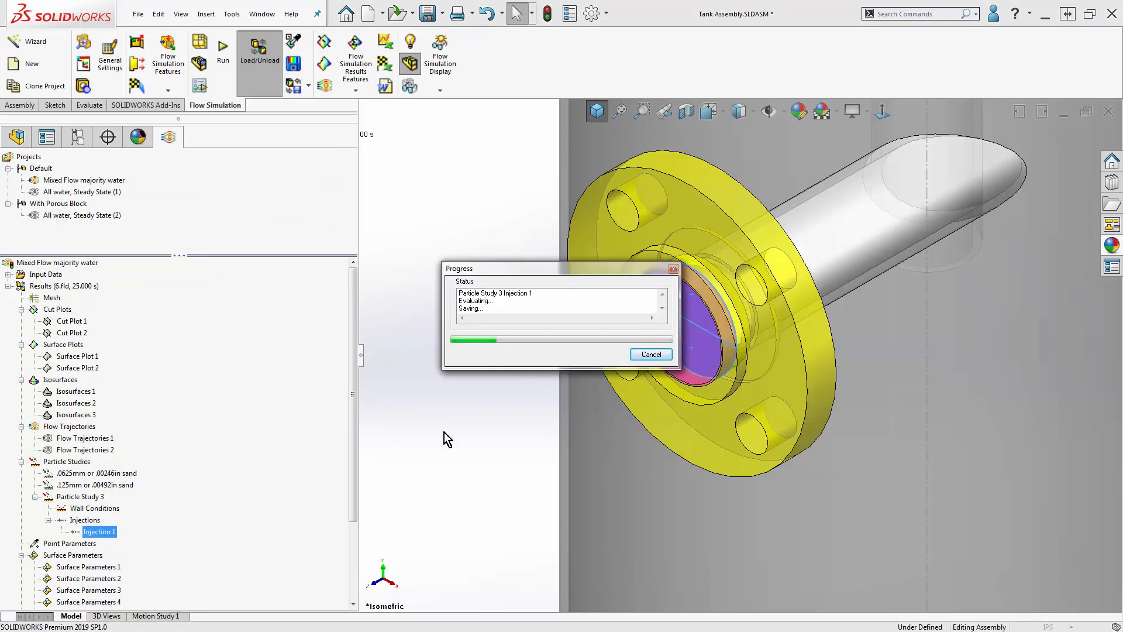
pyautogui.click(455, 452)
pyautogui.scroll(10, 475, 486)
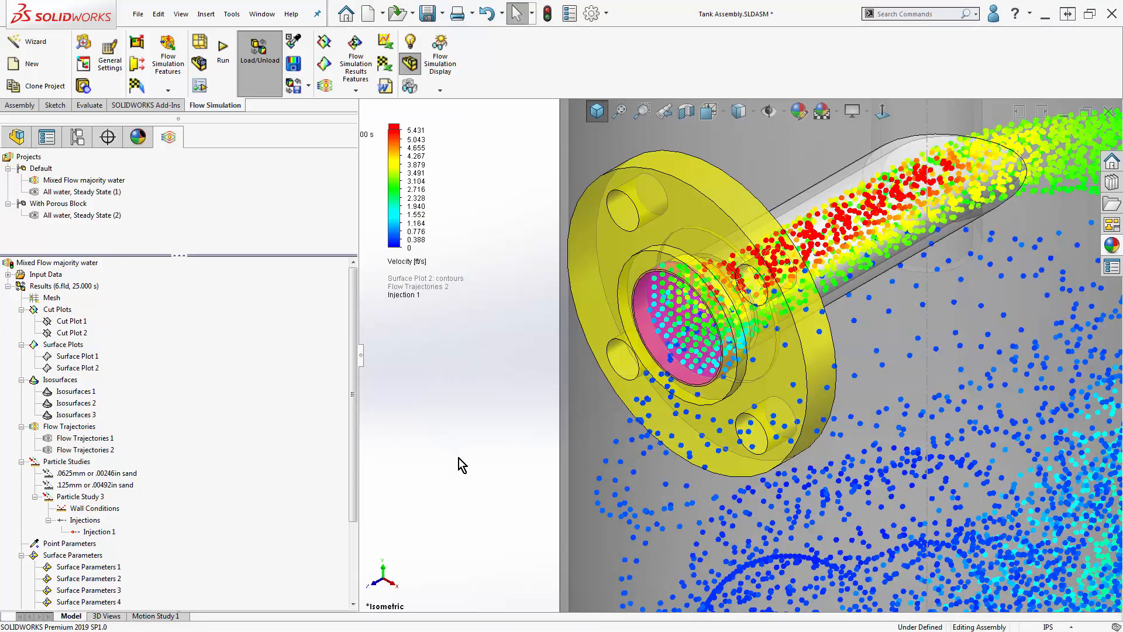
pyautogui.press('f')
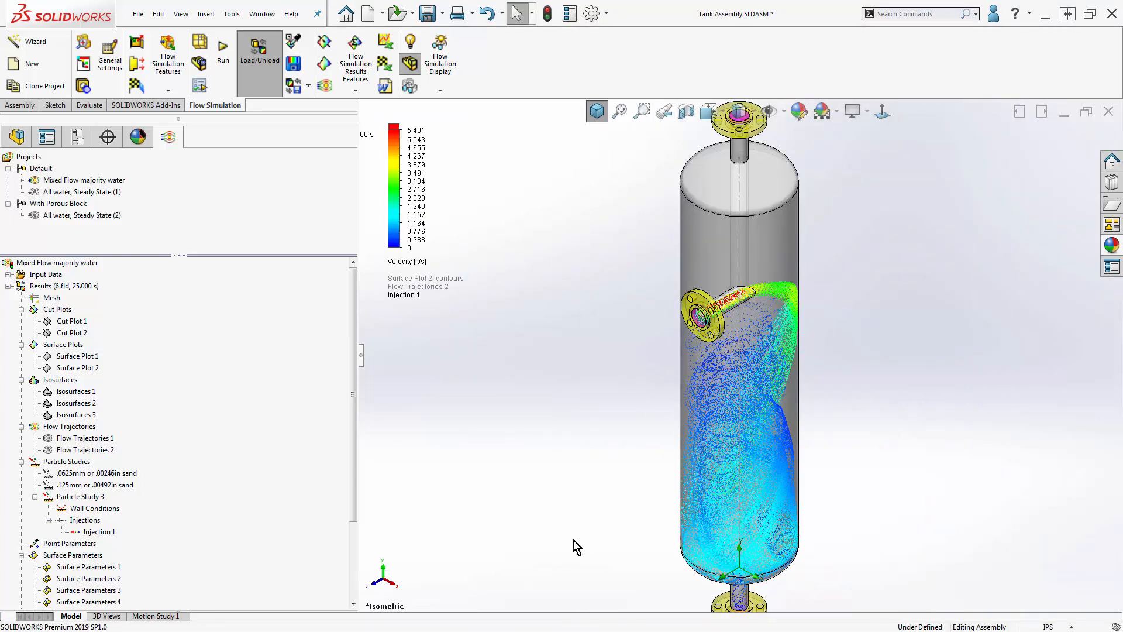
# - Play the particle animation of Injection 1 in Particle Study 3, then hide its trajectories
pyautogui.rightClick(93, 531)
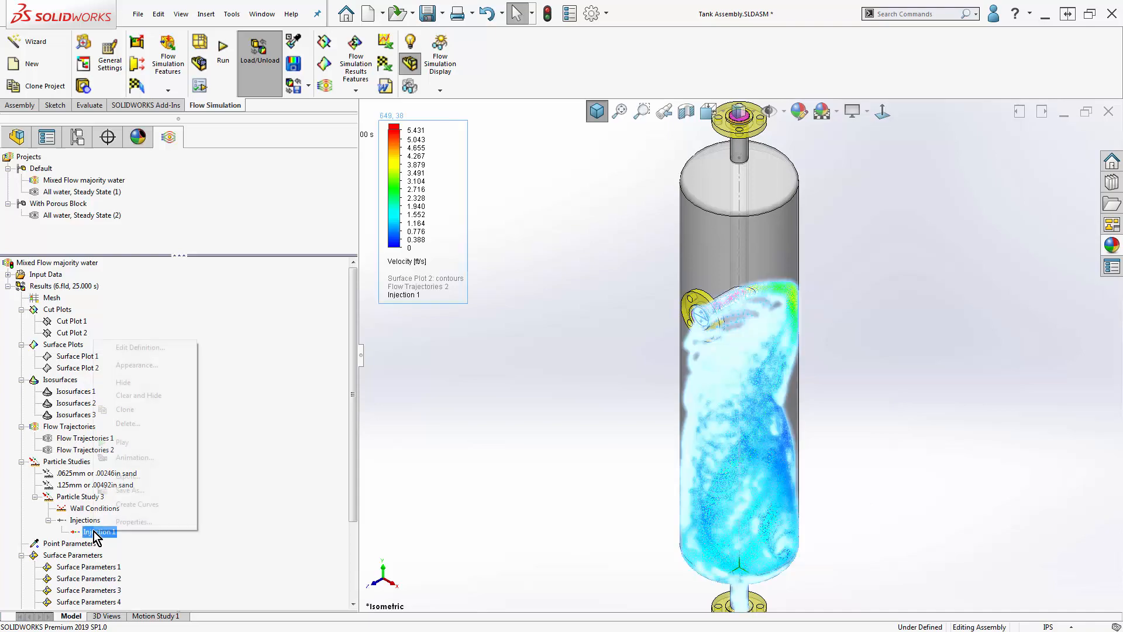
pyautogui.click(133, 443)
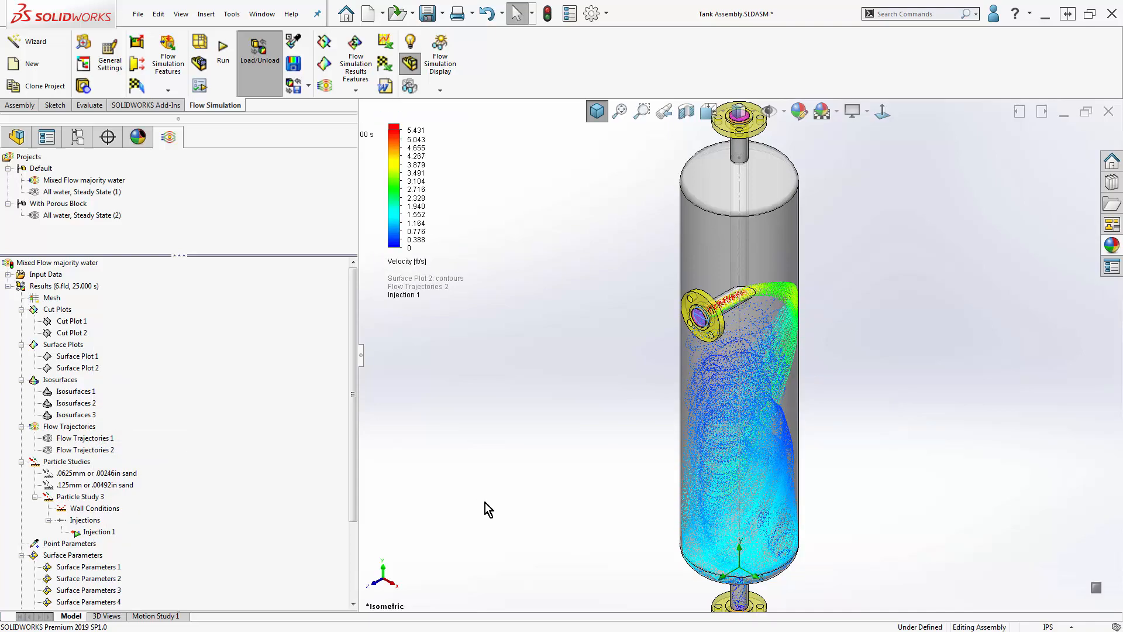
pyautogui.rightClick(104, 532)
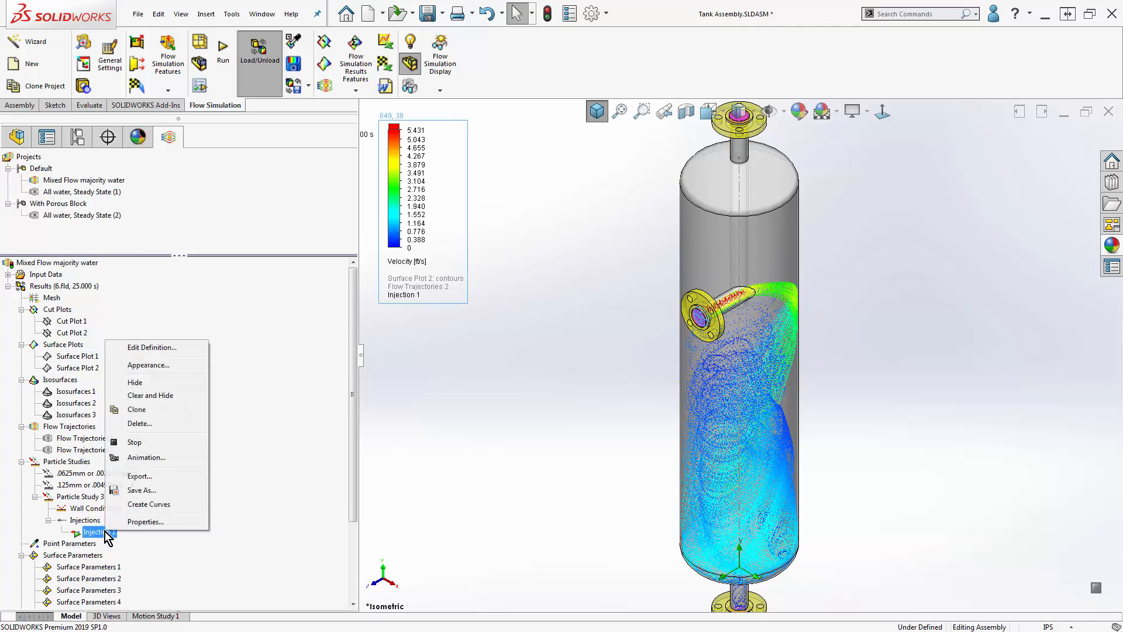
pyautogui.click(150, 383)
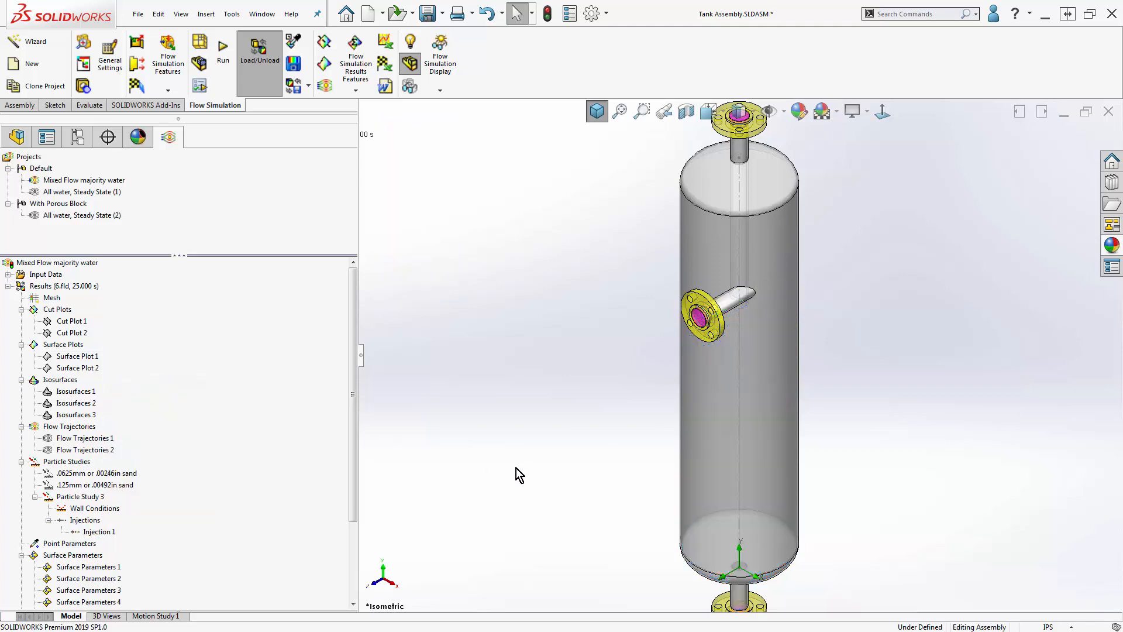
# - Sketch a single point on the Front Plane inside the tank at about X 3.6 in, Y 20.7 in and exit the sketch
pyautogui.click(16, 138)
pyautogui.click(54, 232)
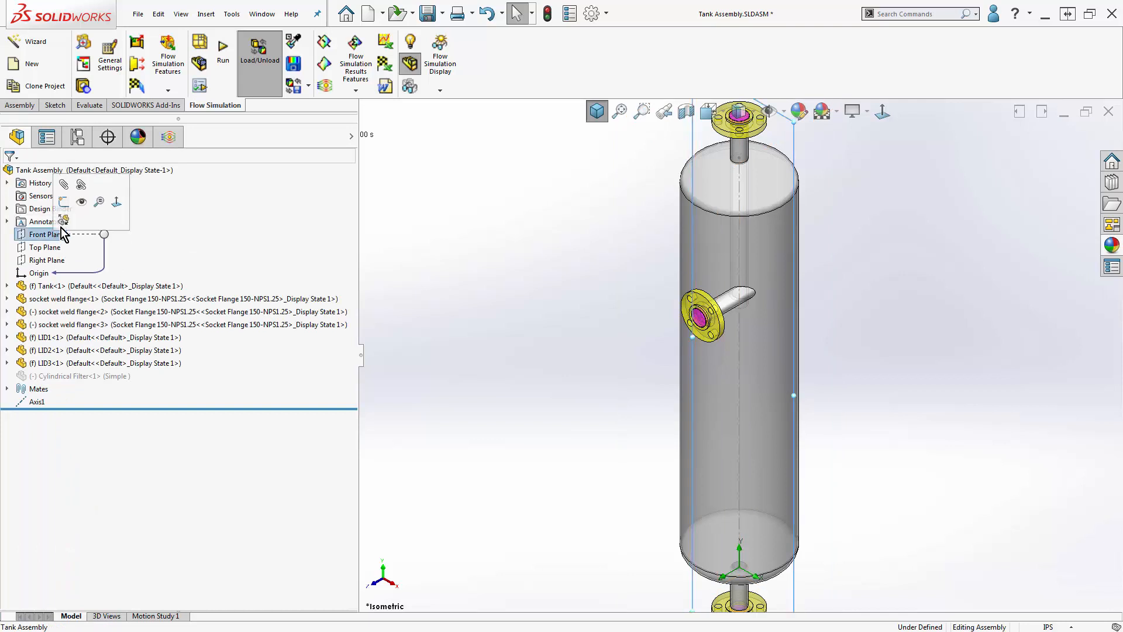
pyautogui.click(82, 186)
pyautogui.click(169, 86)
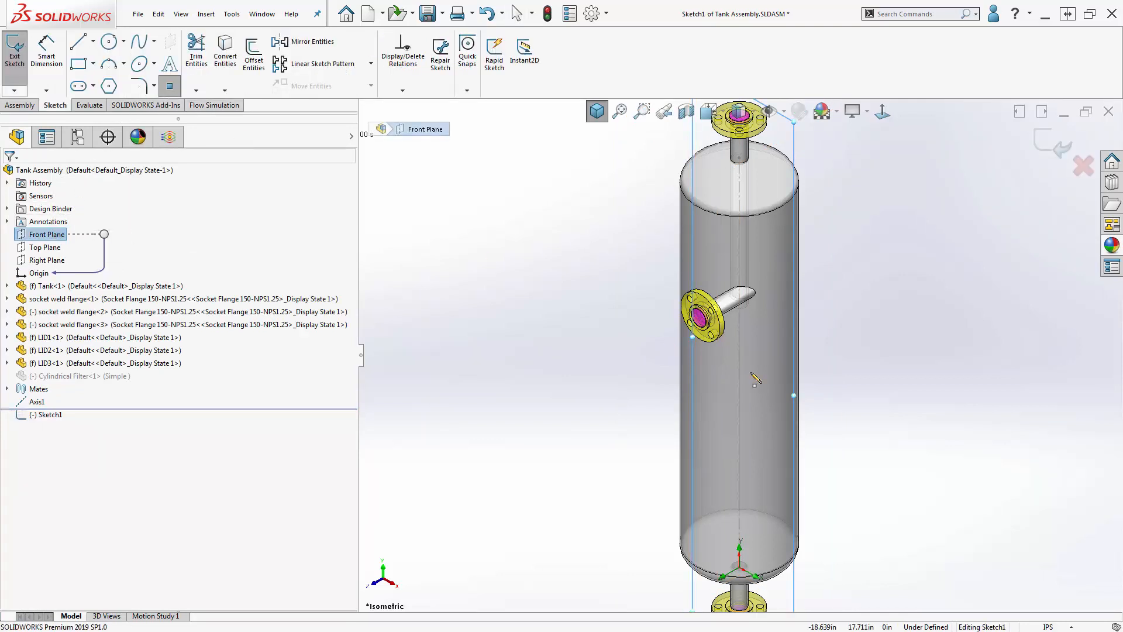
pyautogui.click(770, 382)
pyautogui.click(9, 174)
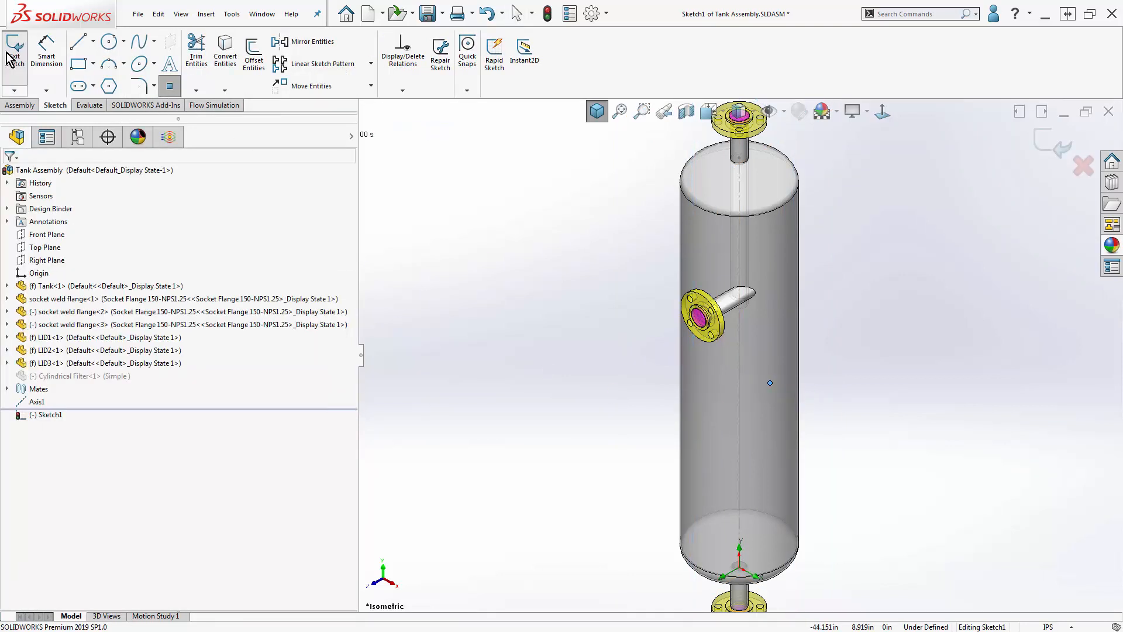
pyautogui.click(15, 56)
# - Insert a point parameters result that evaluates Pressure at the sketched point inside the tank and show its table
pyautogui.click(169, 138)
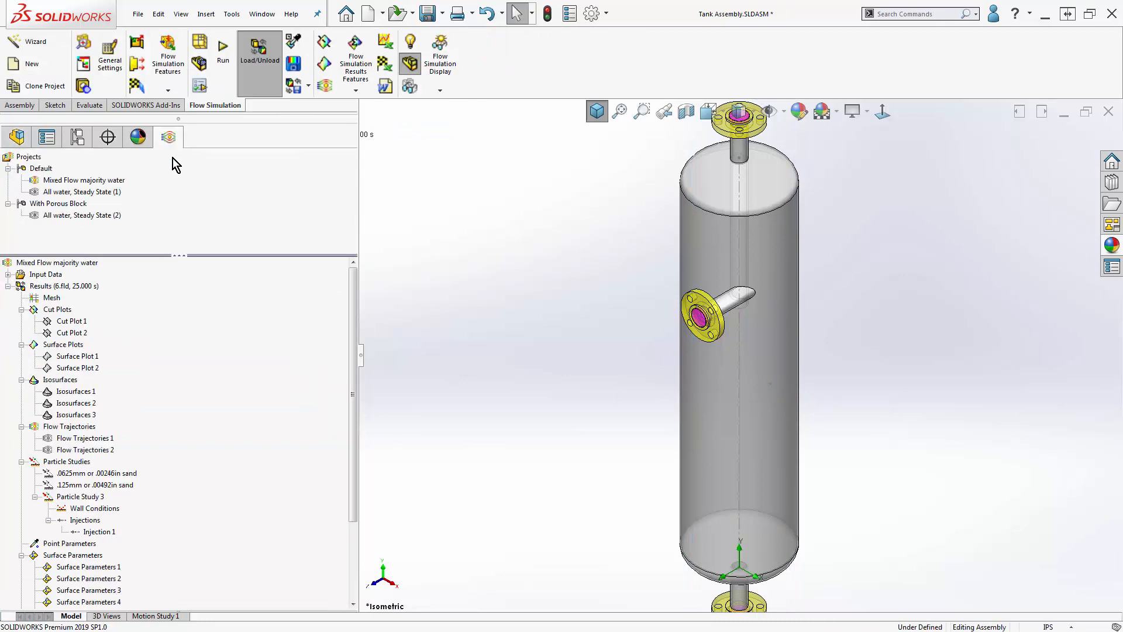
pyautogui.rightClick(69, 543)
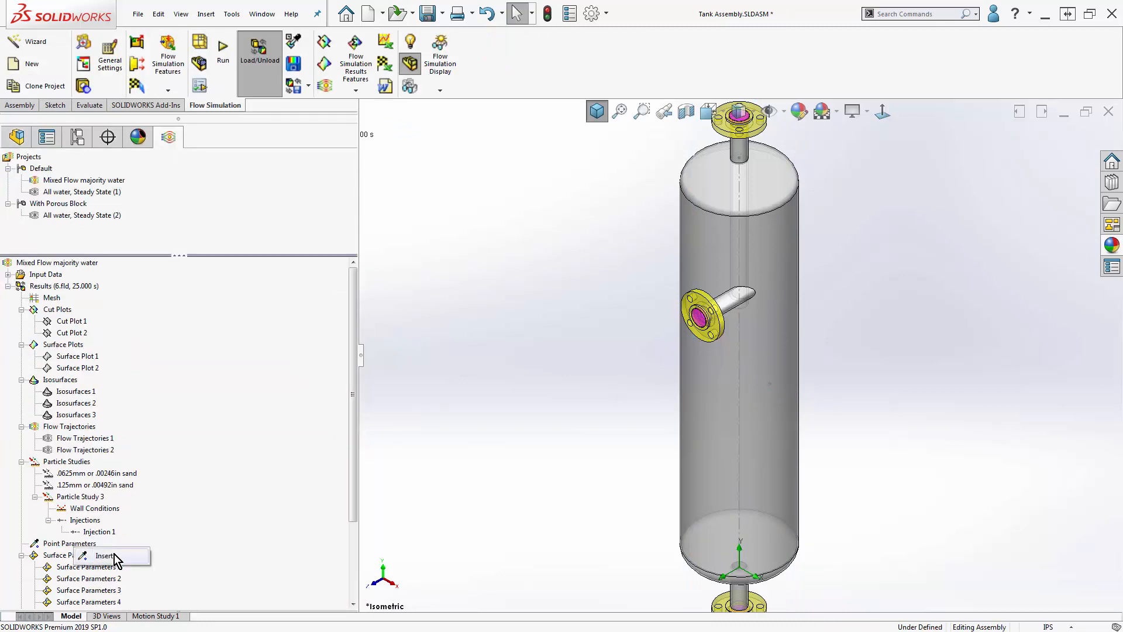
pyautogui.click(117, 557)
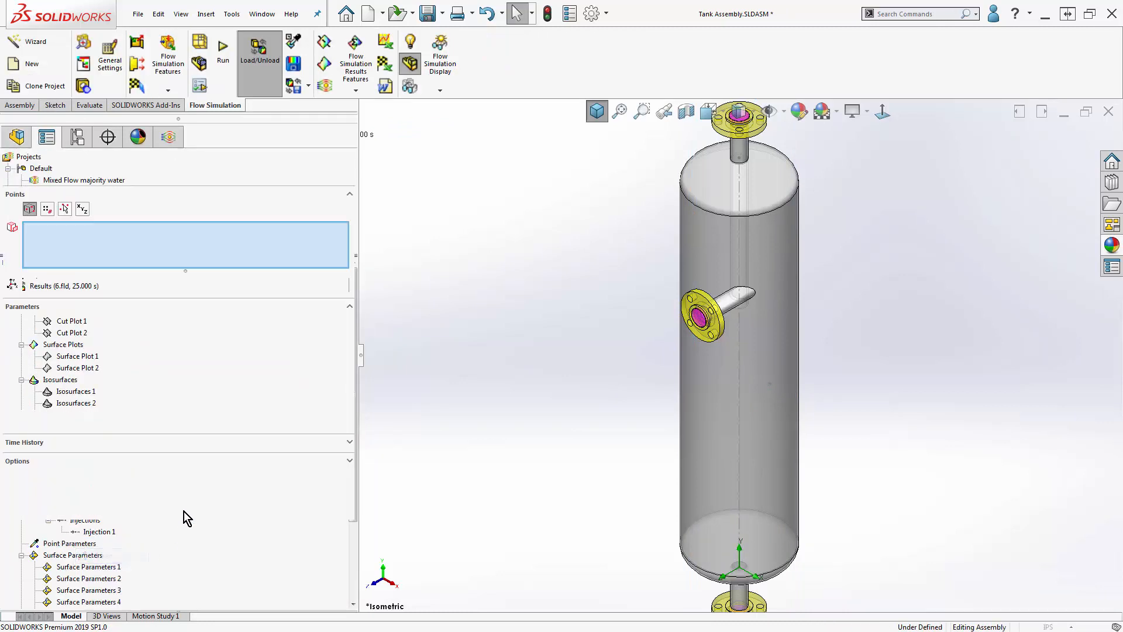
pyautogui.click(771, 383)
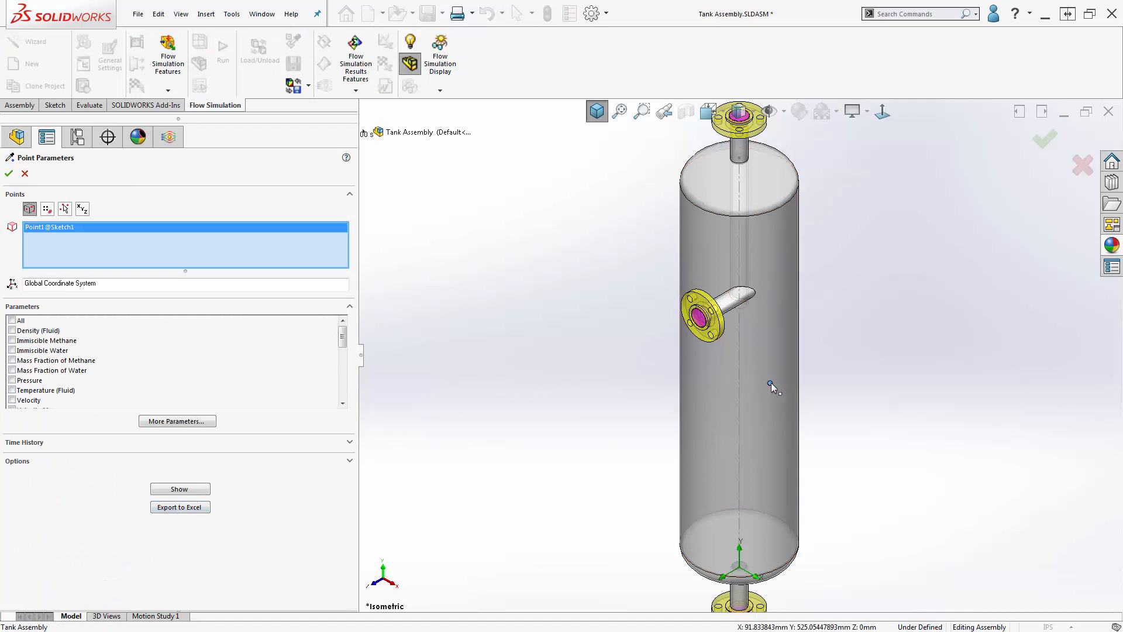
pyautogui.click(12, 381)
pyautogui.click(182, 489)
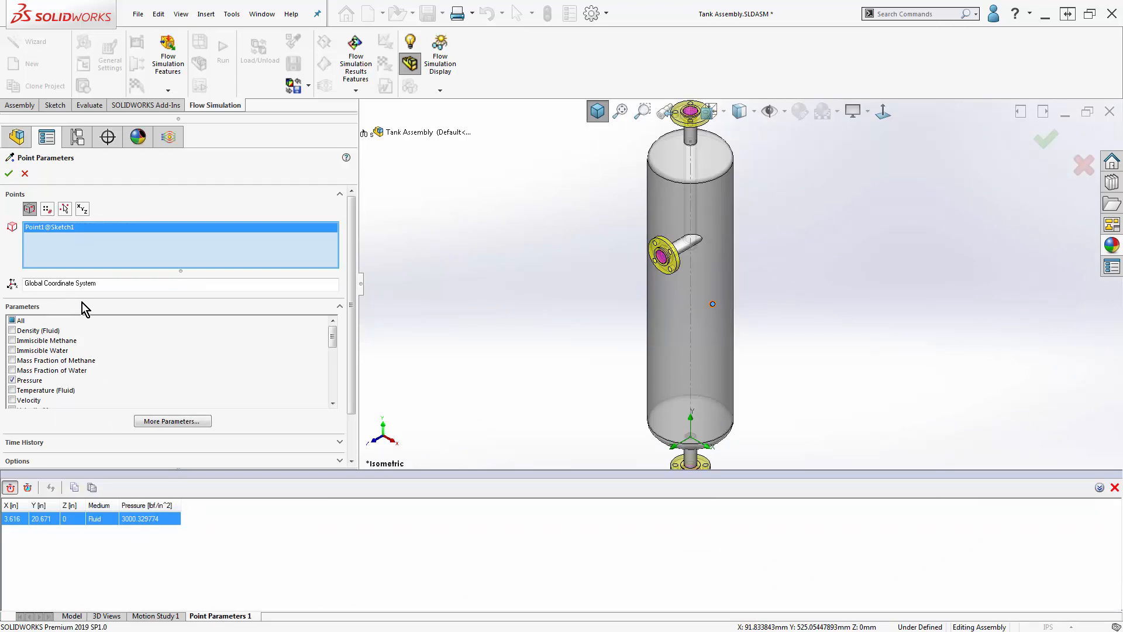
# - Add the sketch point at the tank's upper pipe to the pressure evaluation, recalculate the table and close it
pyautogui.click(691, 141)
pyautogui.scroll(-3, 345, 322)
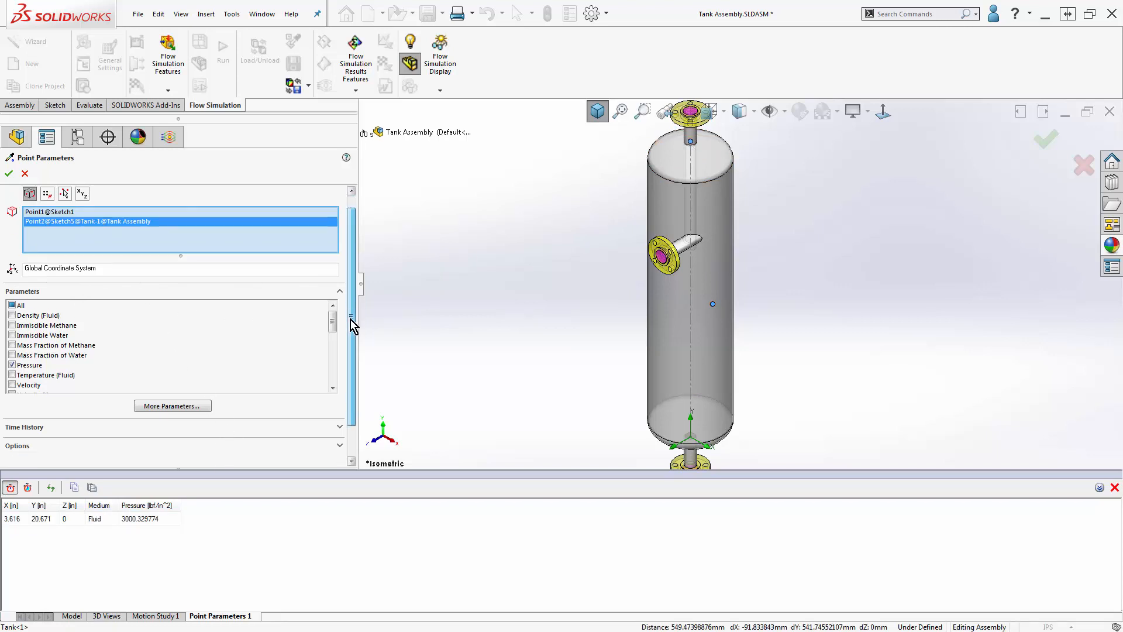
pyautogui.click(178, 437)
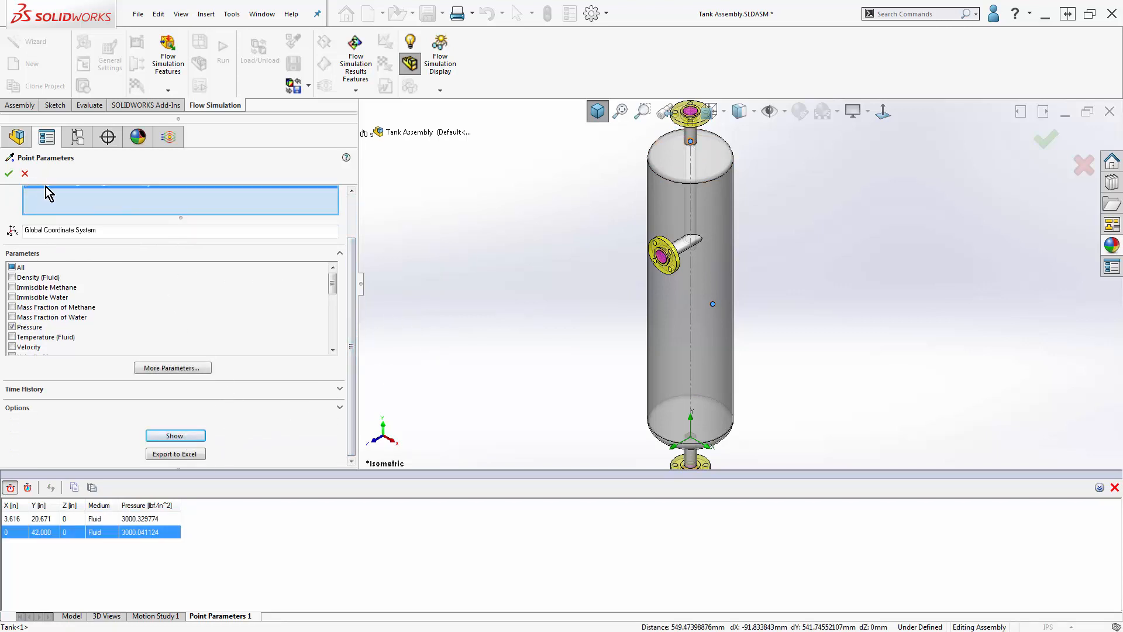
pyautogui.click(26, 174)
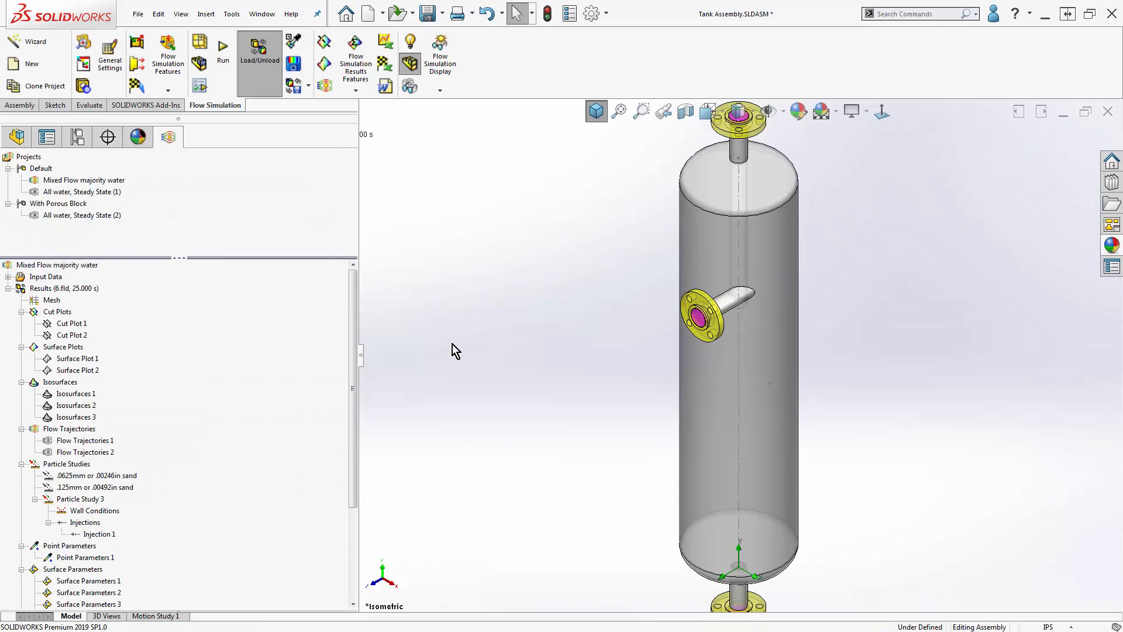
# - Insert a surface parameters result on the LID3 face at the tank's bottom outlet
pyautogui.moveTo(354, 337); pyautogui.dragTo(356, 418)
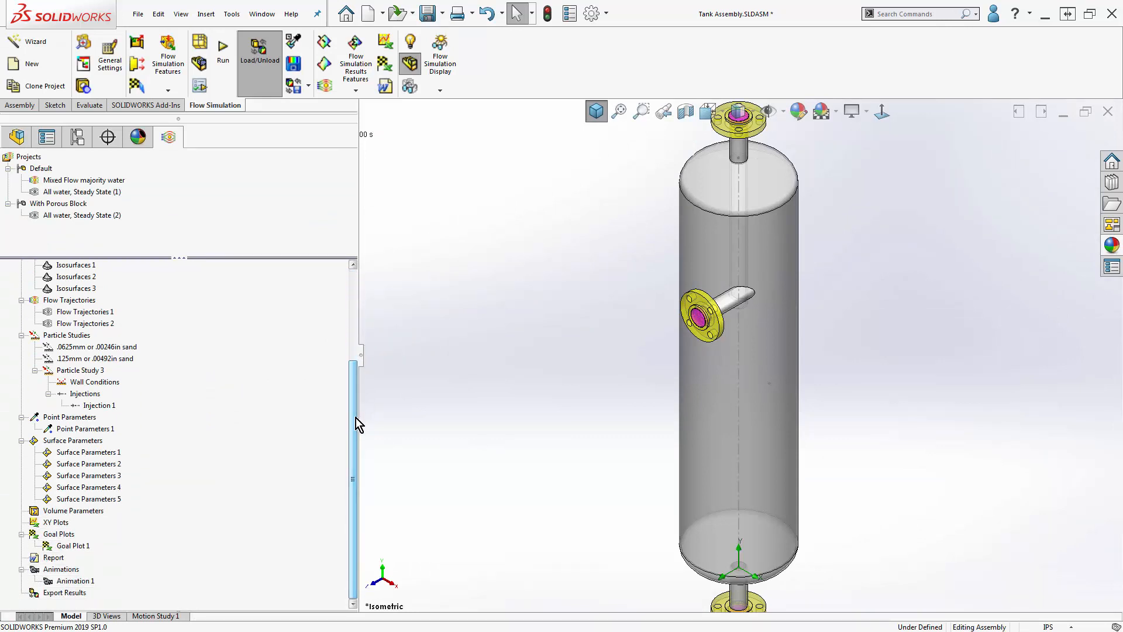
pyautogui.rightClick(81, 443)
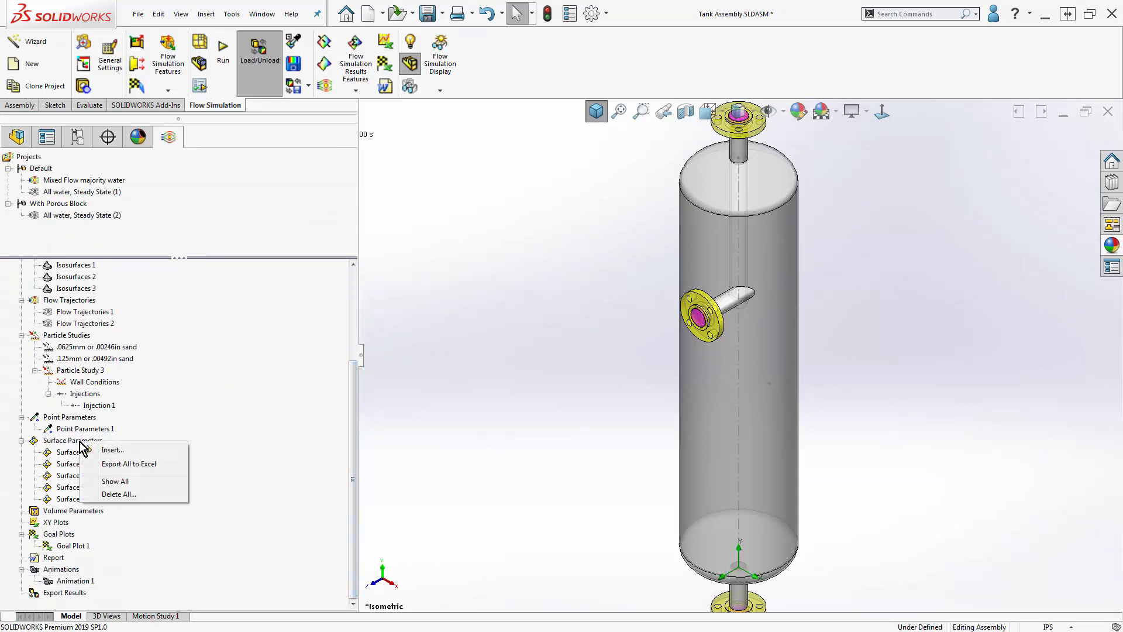
pyautogui.click(112, 450)
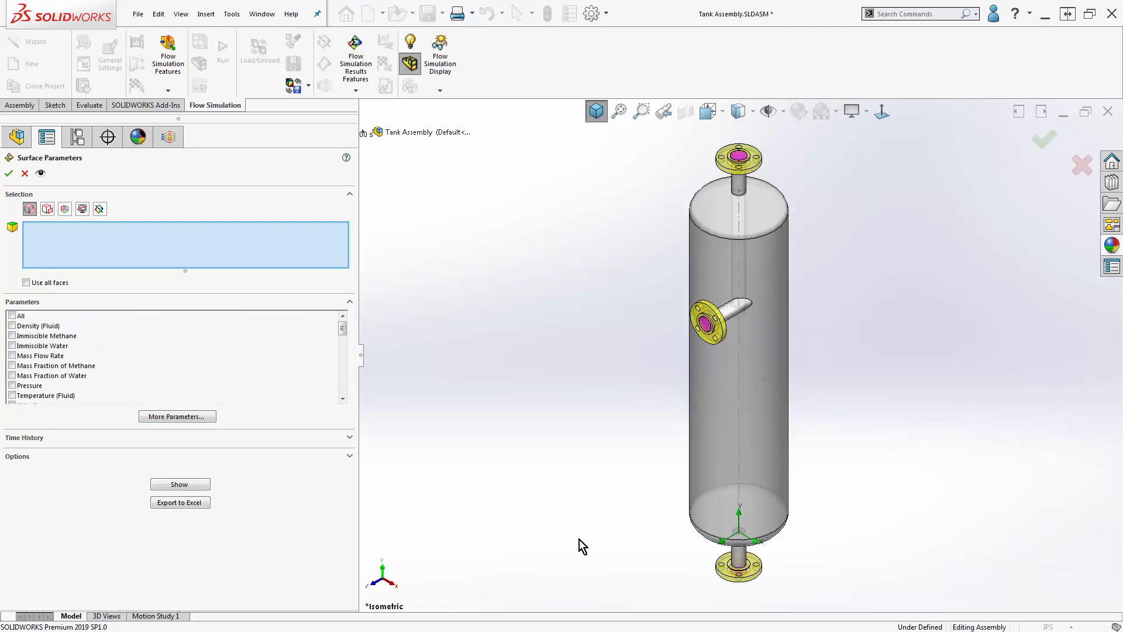
pyautogui.scroll(-6, 777, 561)
pyautogui.scroll(3, 721, 458)
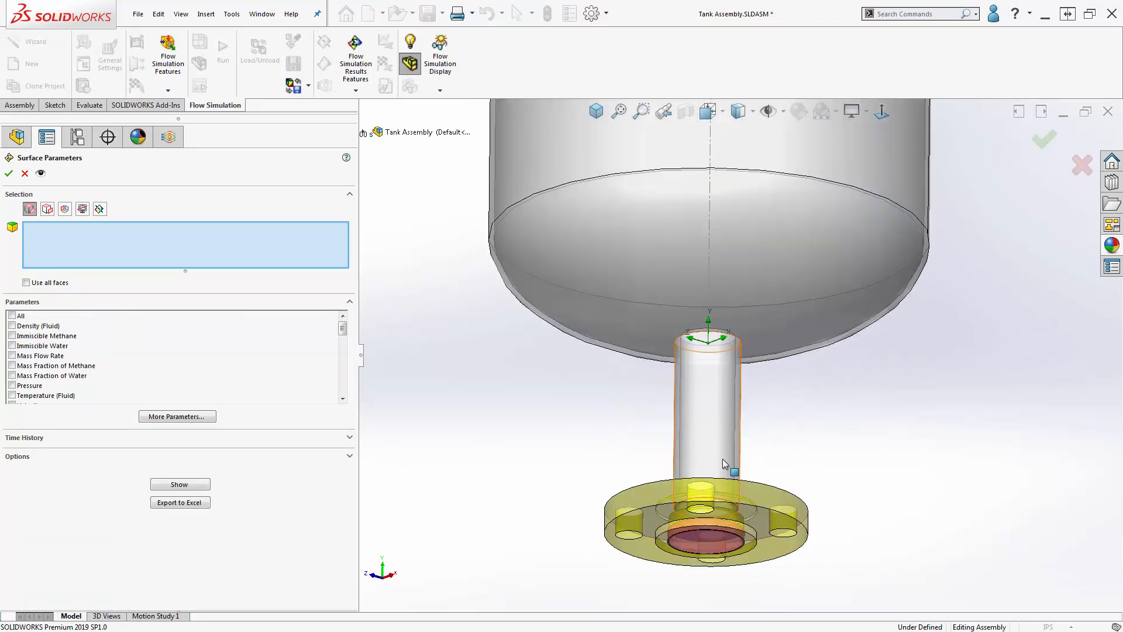
pyautogui.moveTo(722, 459); pyautogui.dragTo(714, 546, button='middle')
pyautogui.rightClick(714, 538)
pyautogui.click(751, 438)
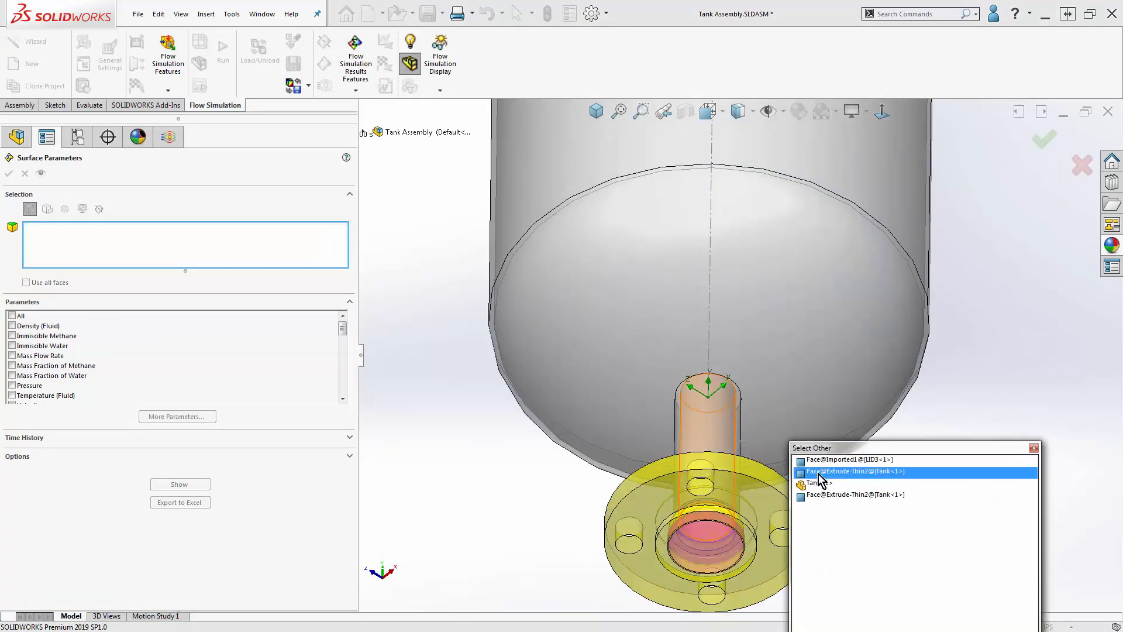
pyautogui.click(827, 462)
# - Evaluate Number of Particles and Total Mass Accumulation Rate on the LID3 face, show the results and close the definition
pyautogui.moveTo(338, 335); pyautogui.dragTo(344, 391)
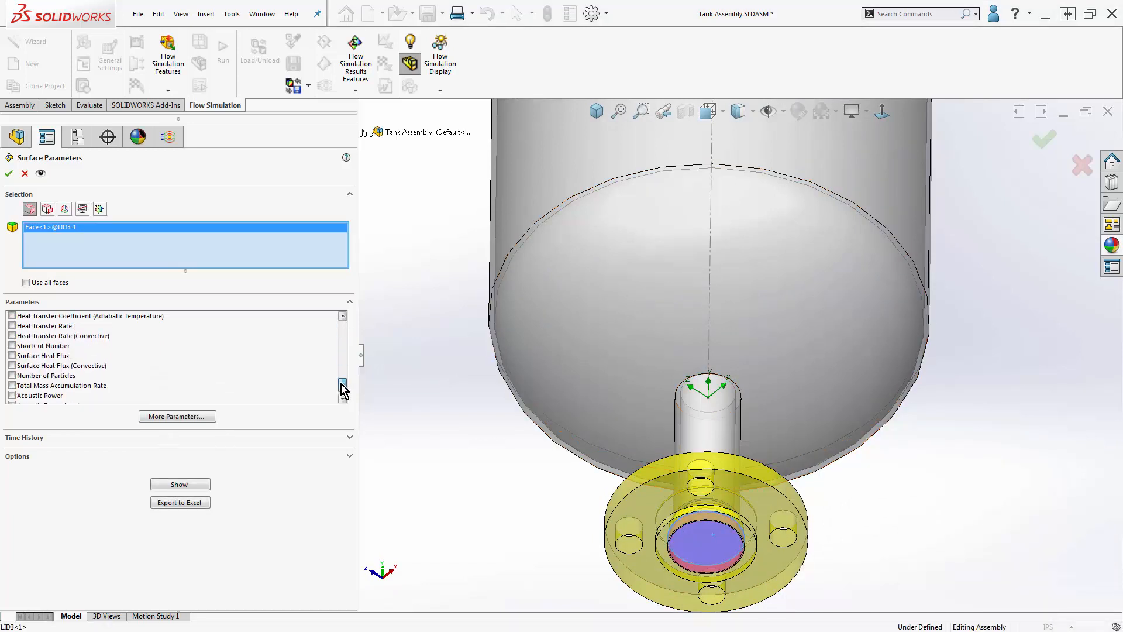
pyautogui.click(12, 375)
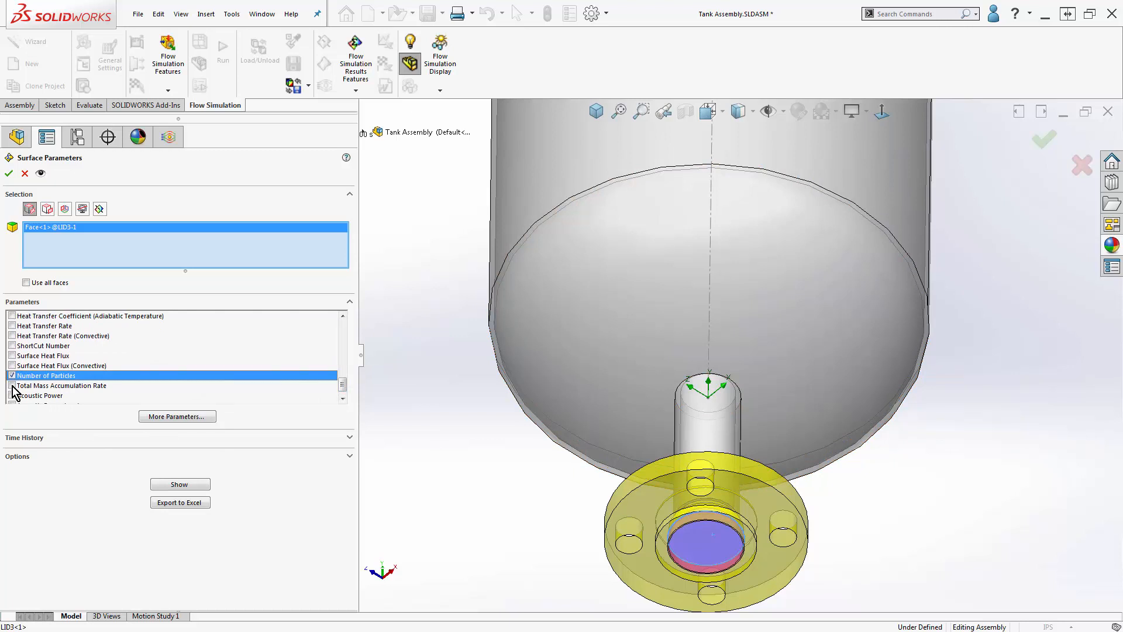
pyautogui.click(12, 386)
pyautogui.click(177, 485)
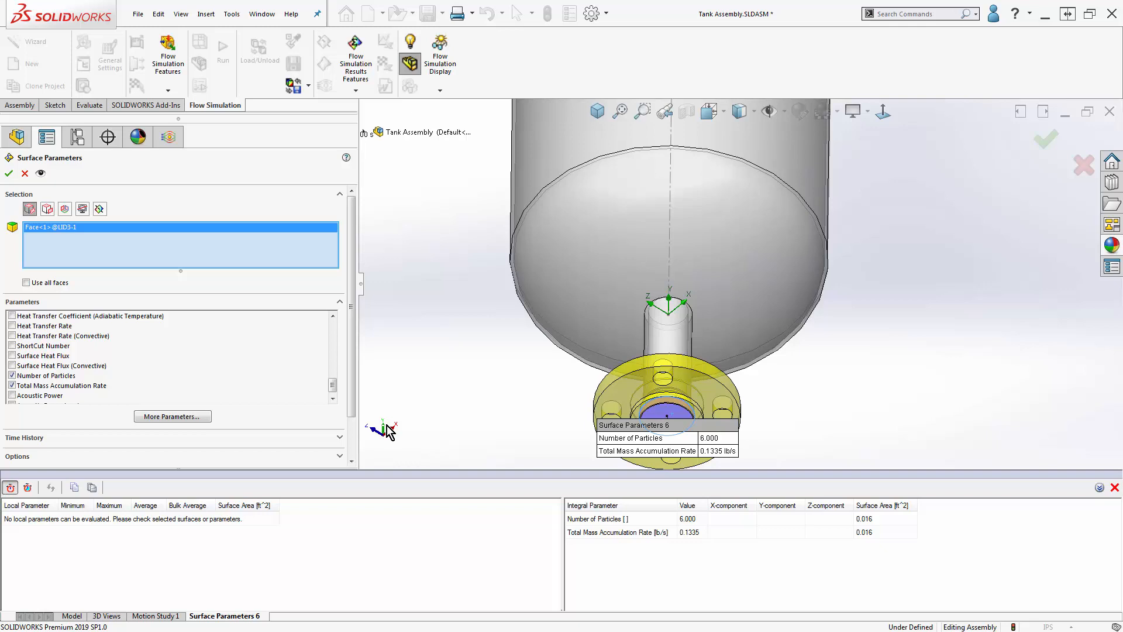
pyautogui.click(25, 173)
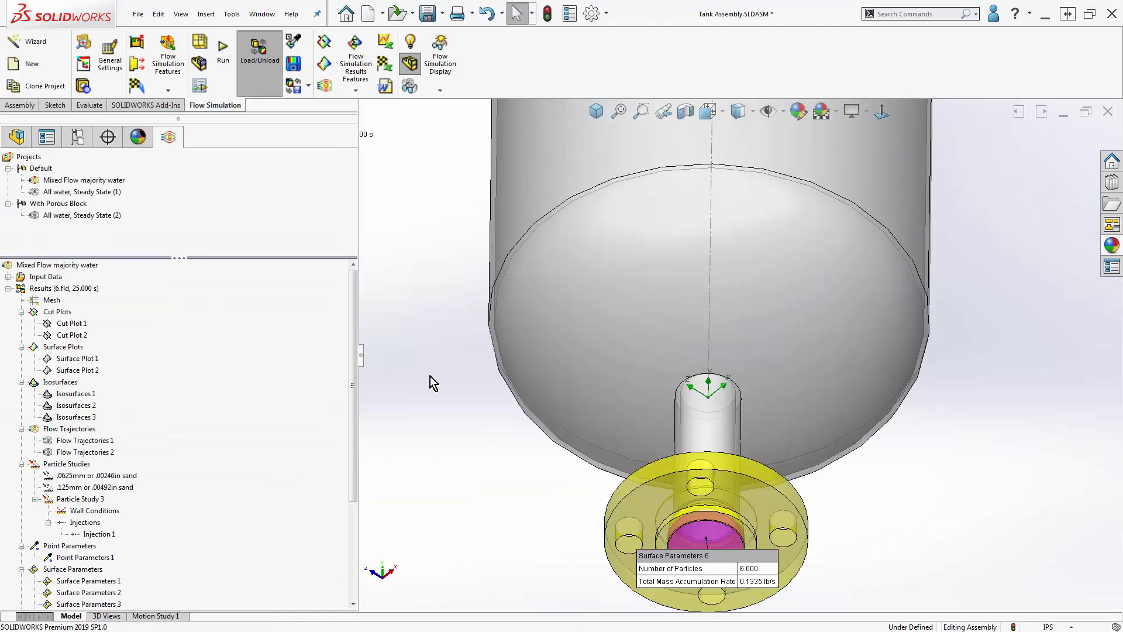
# - Hide the Surface Parameters 6 callout at the bottom outlet lid
pyautogui.moveTo(354, 409); pyautogui.dragTo(351, 541)
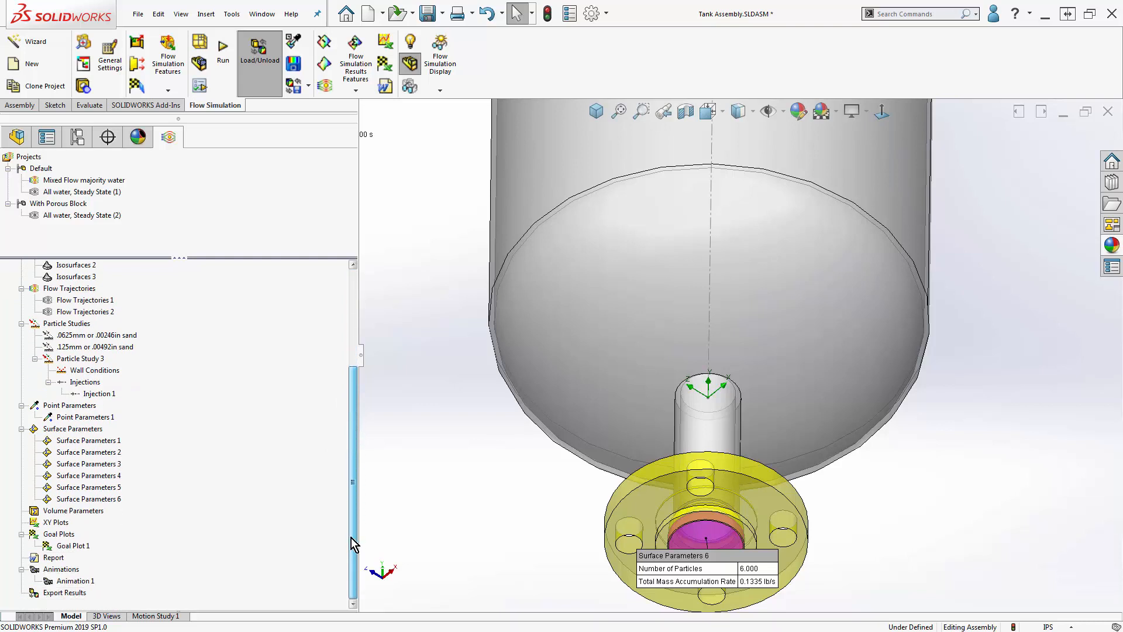
pyautogui.rightClick(99, 500)
pyautogui.click(137, 534)
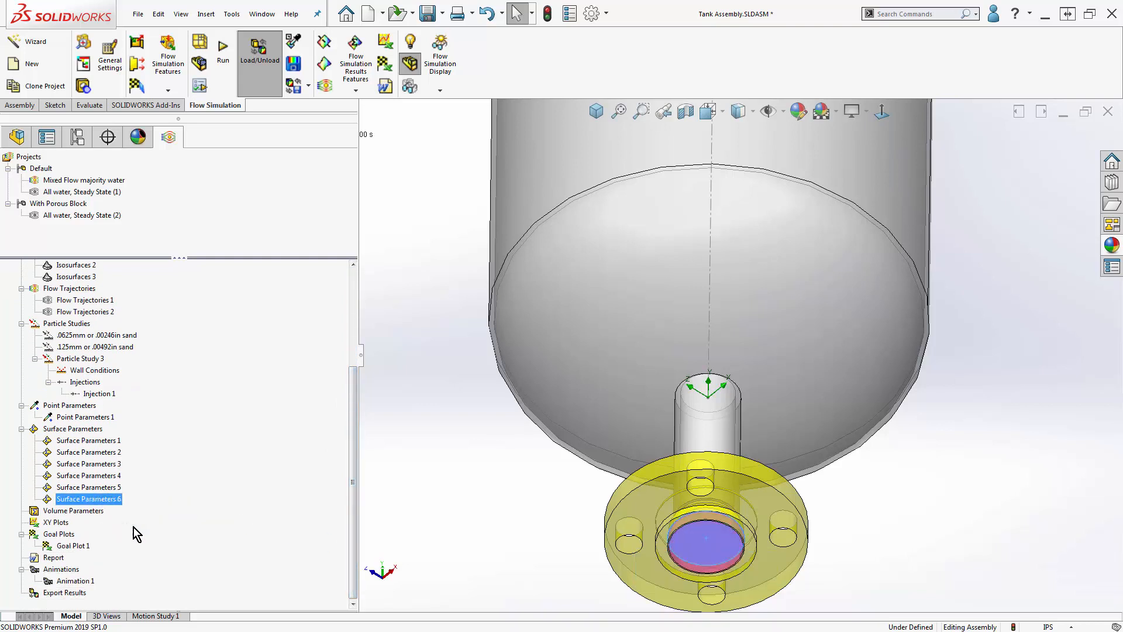
# - Look through the parameters available for a volume parameters evaluation of the tank component, leaving without inserting one
pyautogui.rightClick(88, 512)
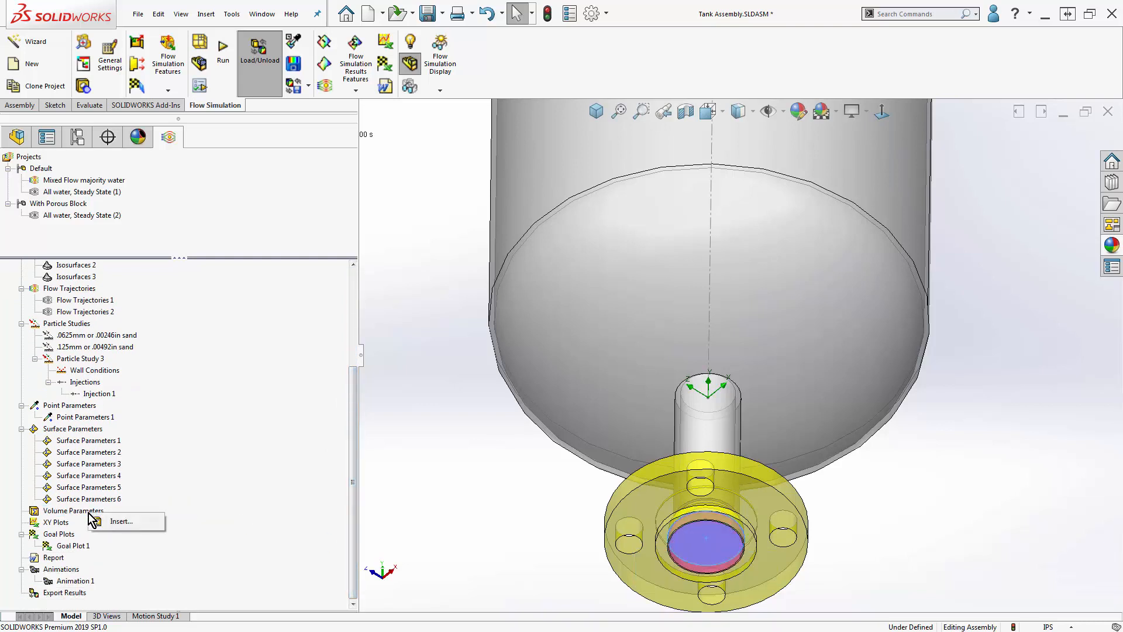
pyautogui.click(120, 521)
pyautogui.click(546, 339)
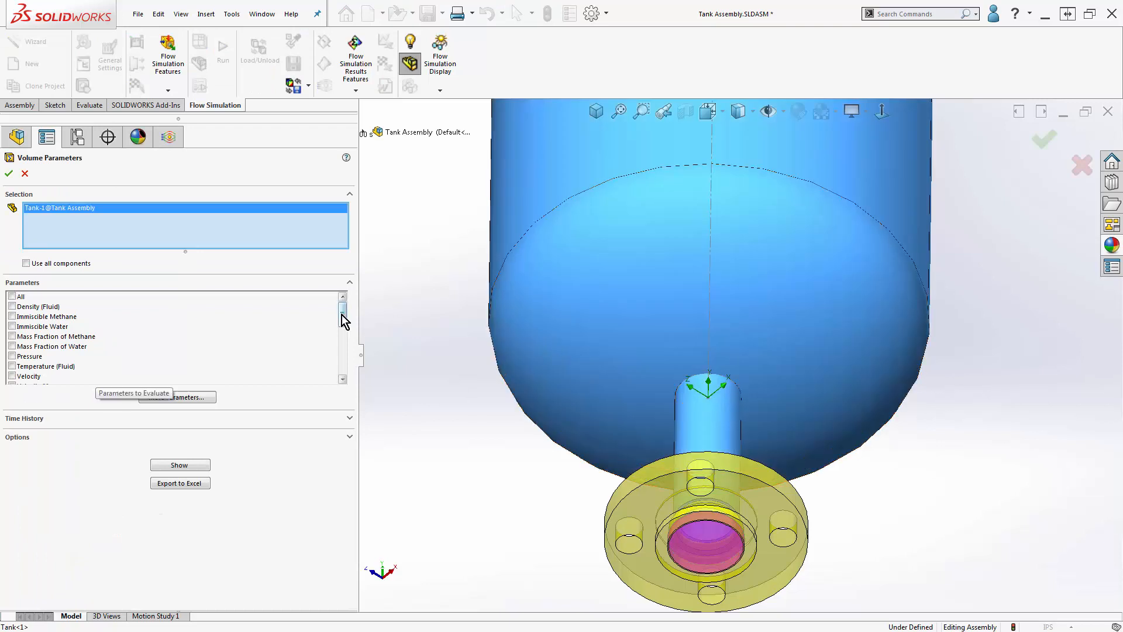
pyautogui.moveTo(342, 315)
pyautogui.mouseDown()
pyautogui.moveTo(338, 376)
pyautogui.moveTo(340, 300)
pyautogui.mouseUp()
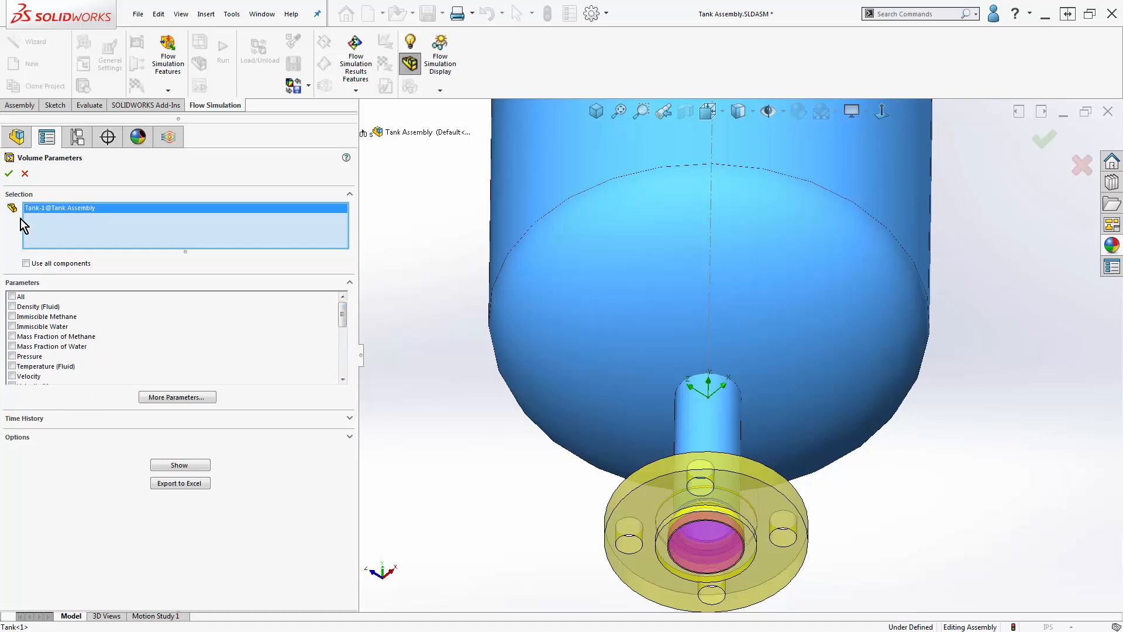
pyautogui.click(25, 173)
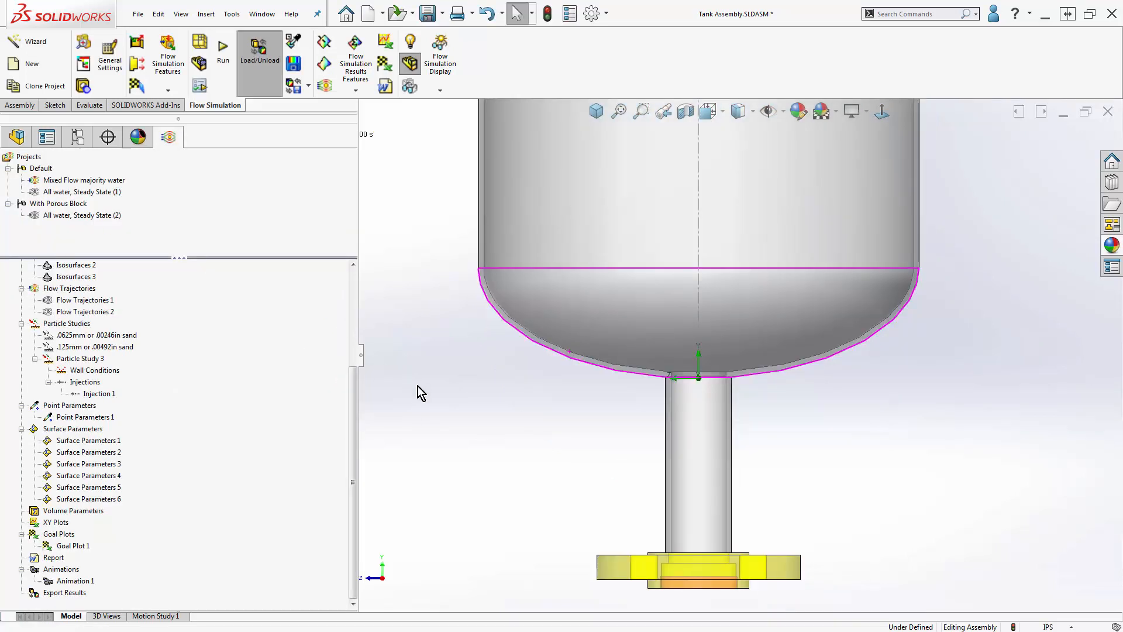
# - Insert an XY plot of Velocity along the tank's vertical centerline sketch, try to export it to Excel and close the definition
pyautogui.scroll(-4, 825, 230)
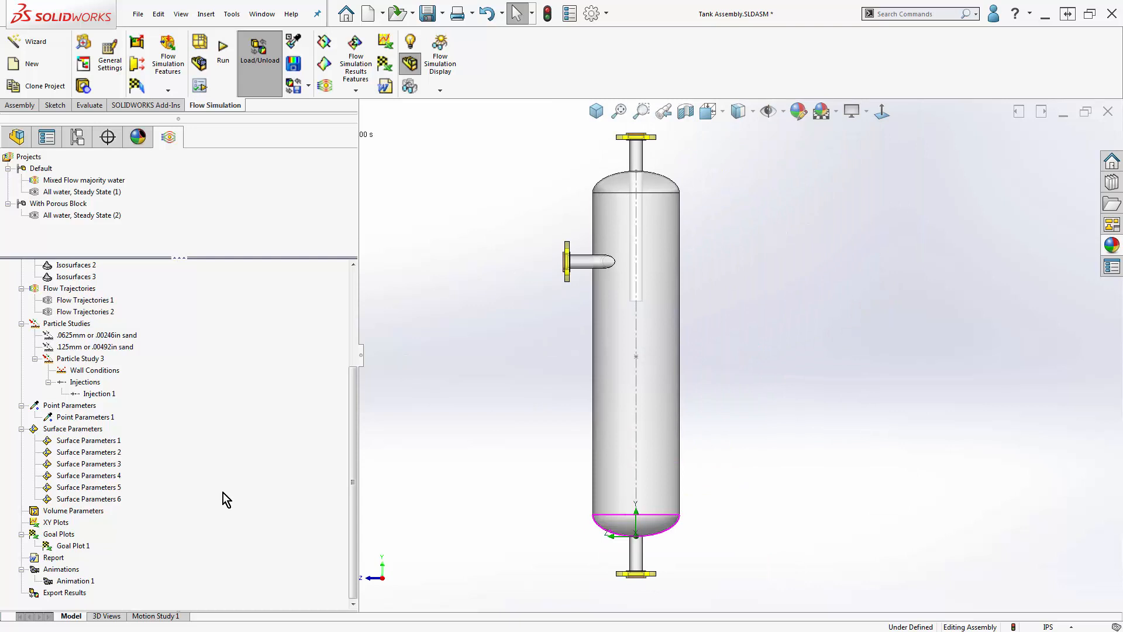
pyautogui.rightClick(73, 525)
pyautogui.click(76, 534)
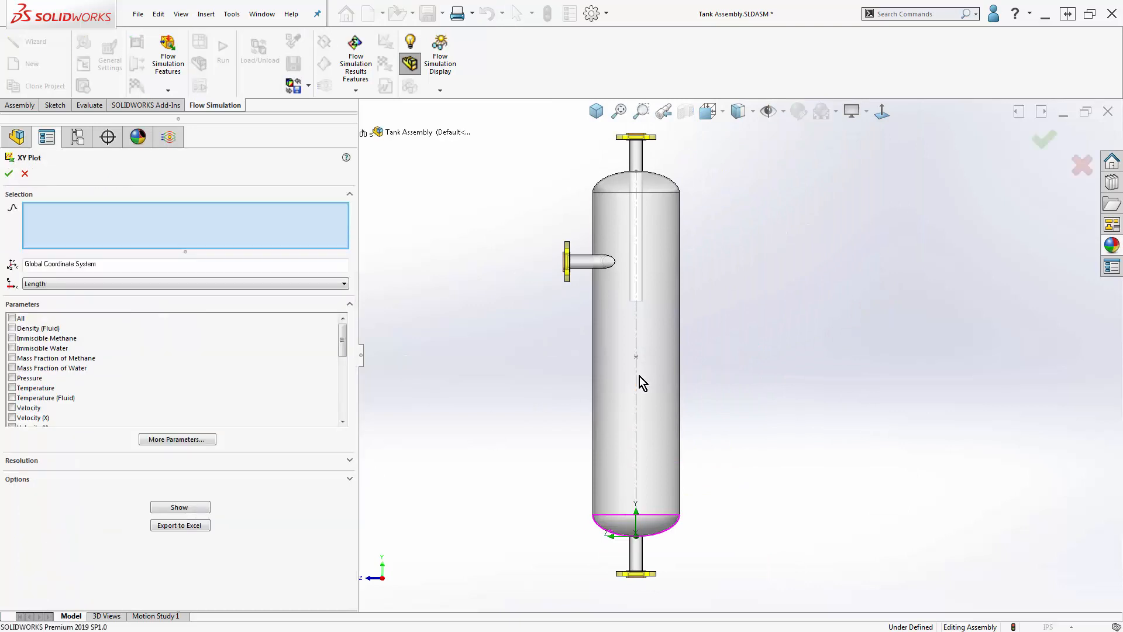
pyautogui.click(637, 384)
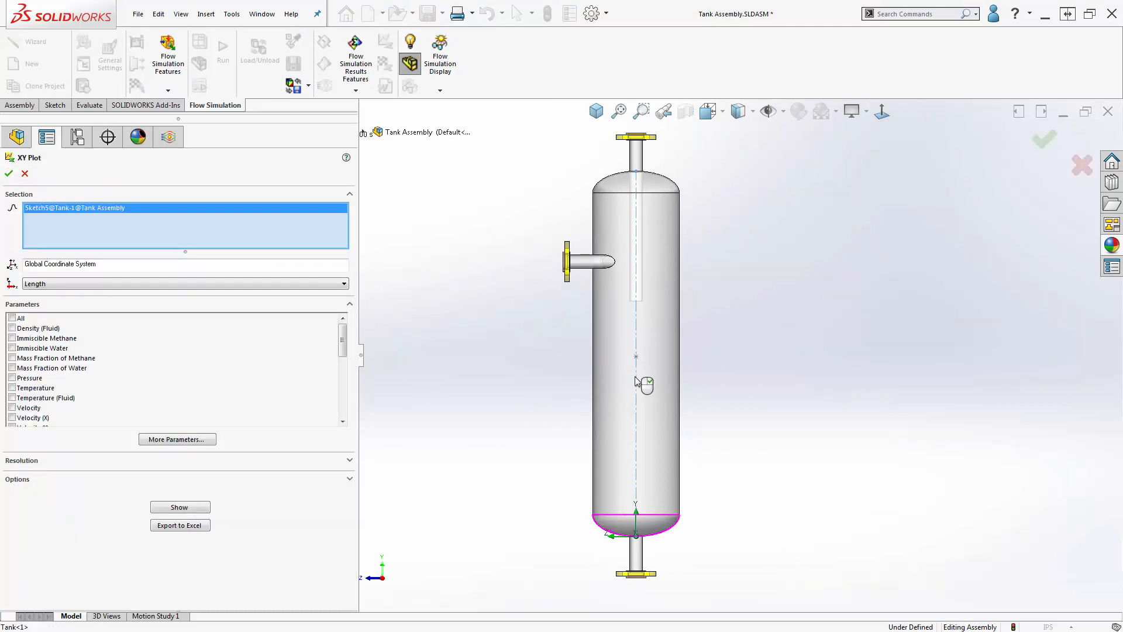
pyautogui.click(11, 408)
pyautogui.click(192, 525)
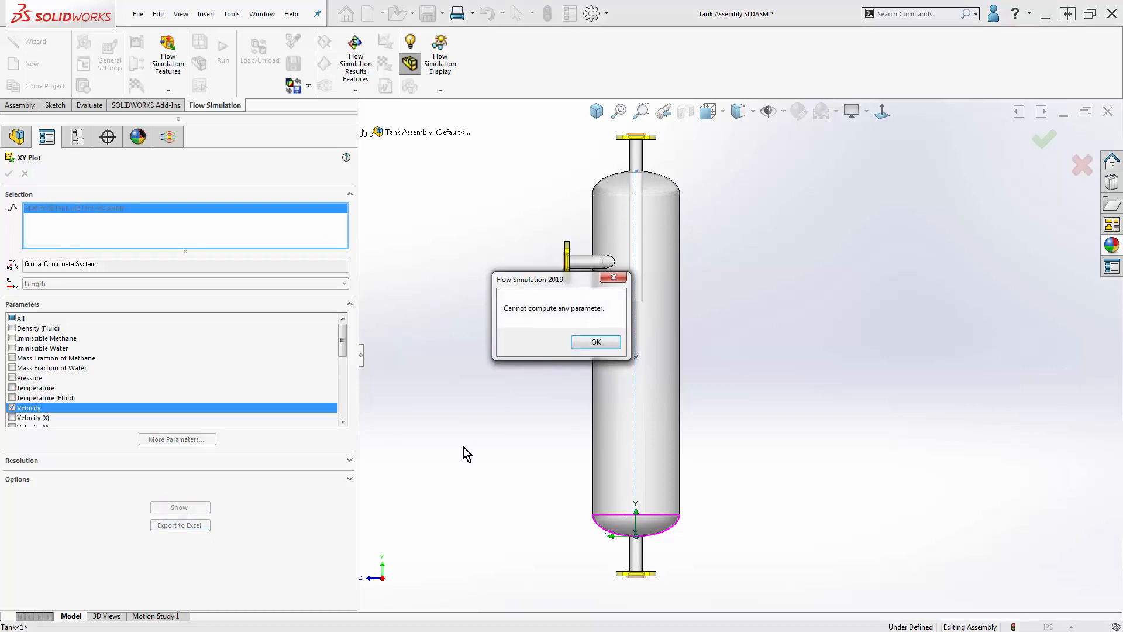
pyautogui.click(596, 342)
pyautogui.click(25, 175)
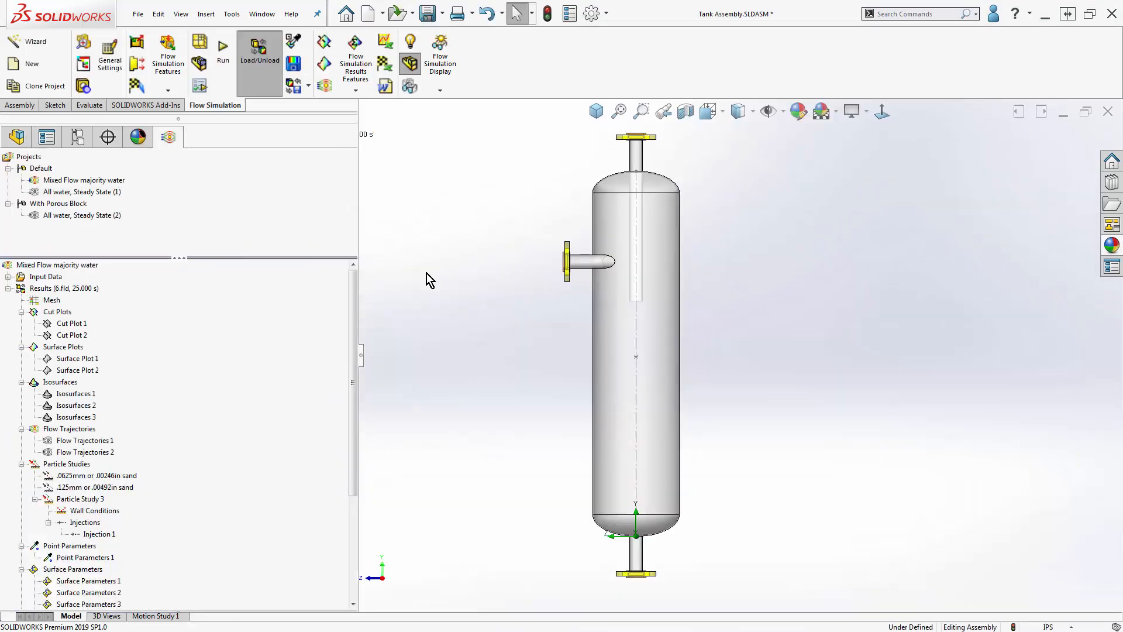
# - Start a new sketch on the assembly's Front Plane
pyautogui.moveTo(483, 290); pyautogui.dragTo(511, 350, button='middle')
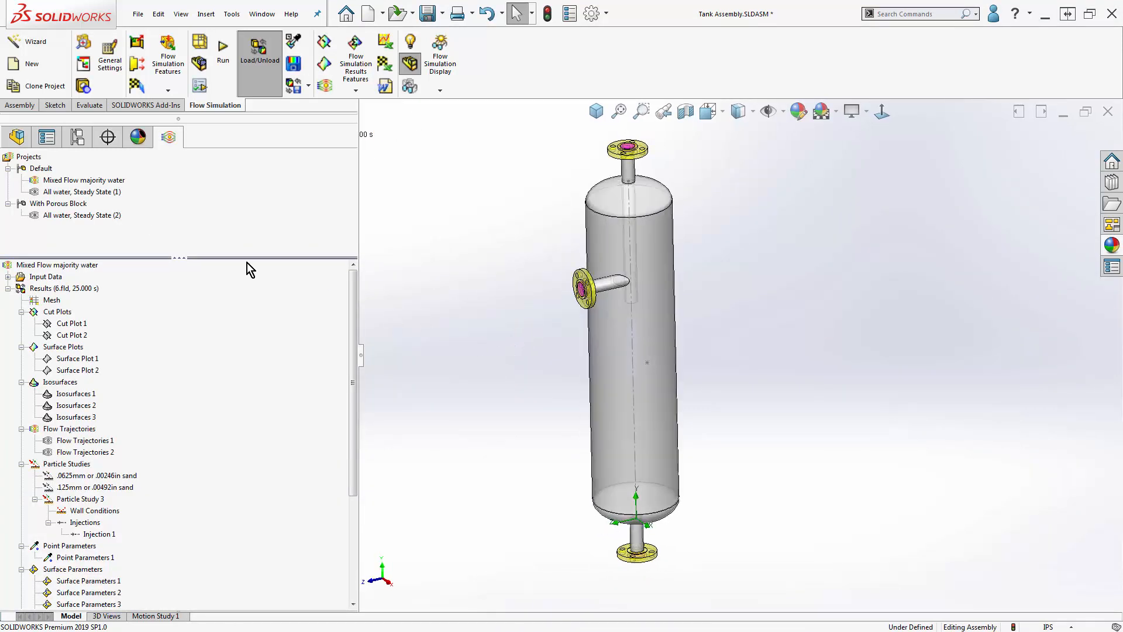
pyautogui.click(16, 137)
pyautogui.click(54, 235)
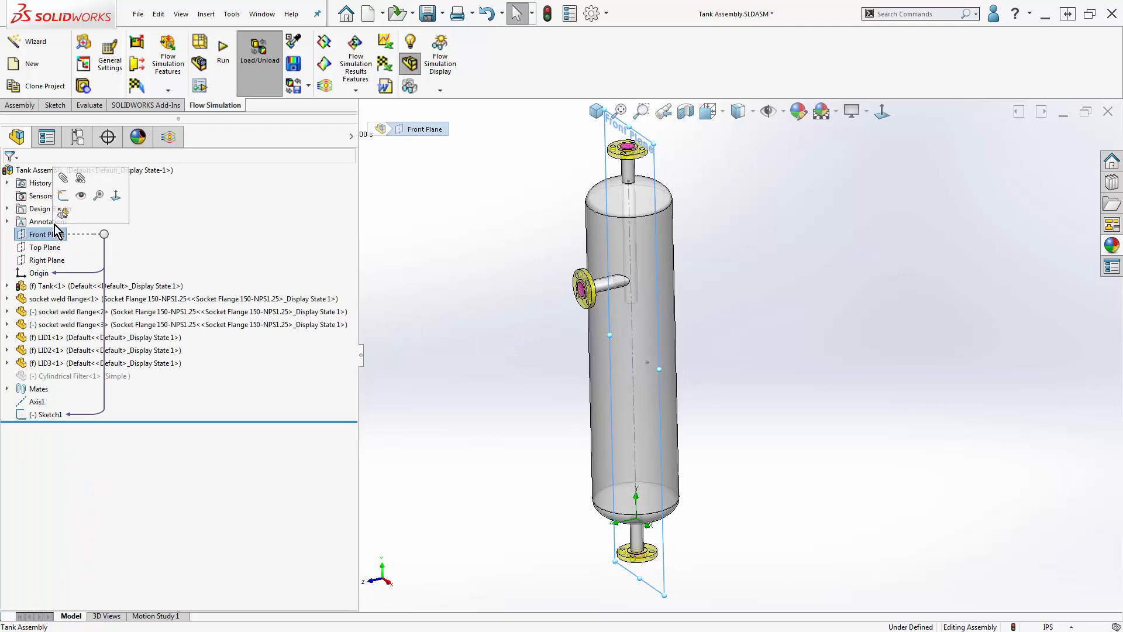
pyautogui.click(66, 198)
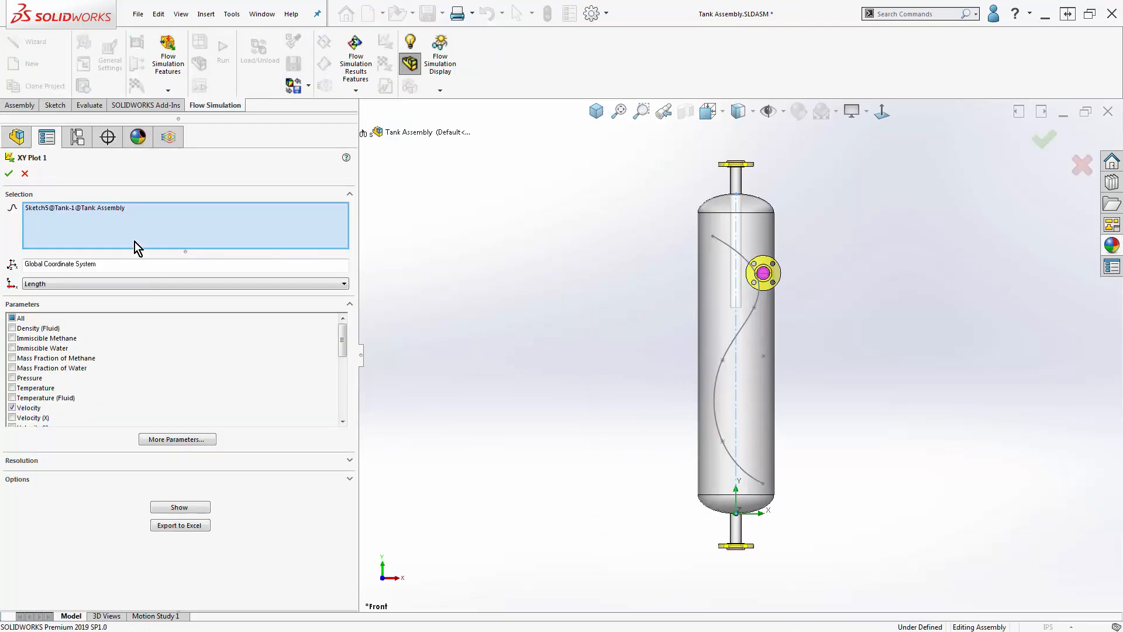
# - Replace the XY plot's curve with the Sketch2 spline, show its Velocity chart enlarged and close the definition
pyautogui.rightClick(127, 218)
pyautogui.click(146, 227)
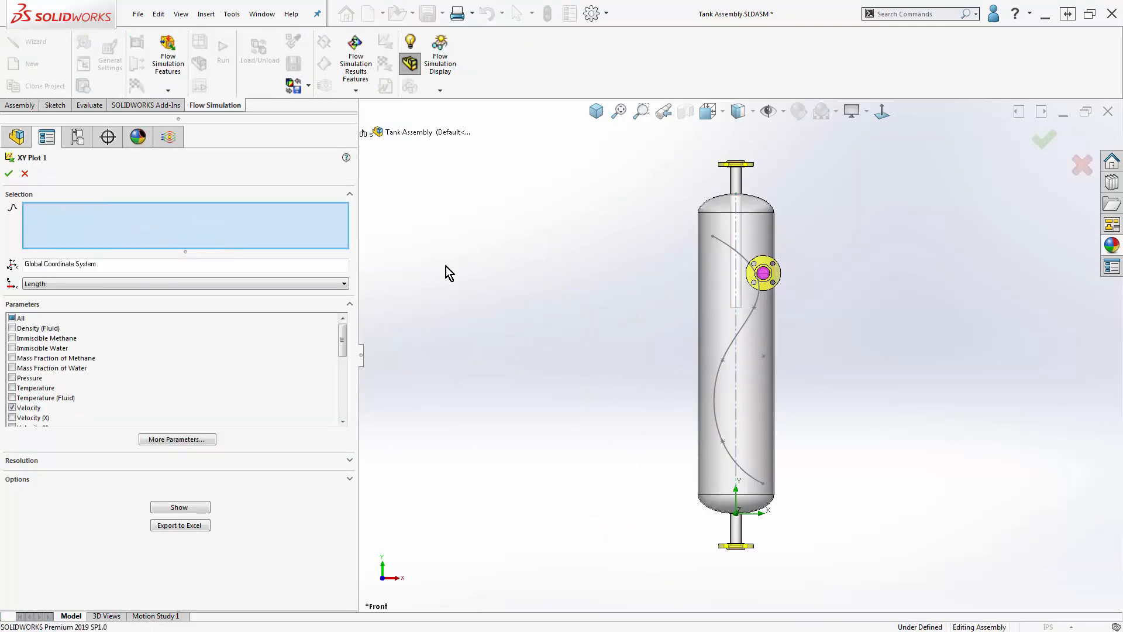
pyautogui.click(749, 321)
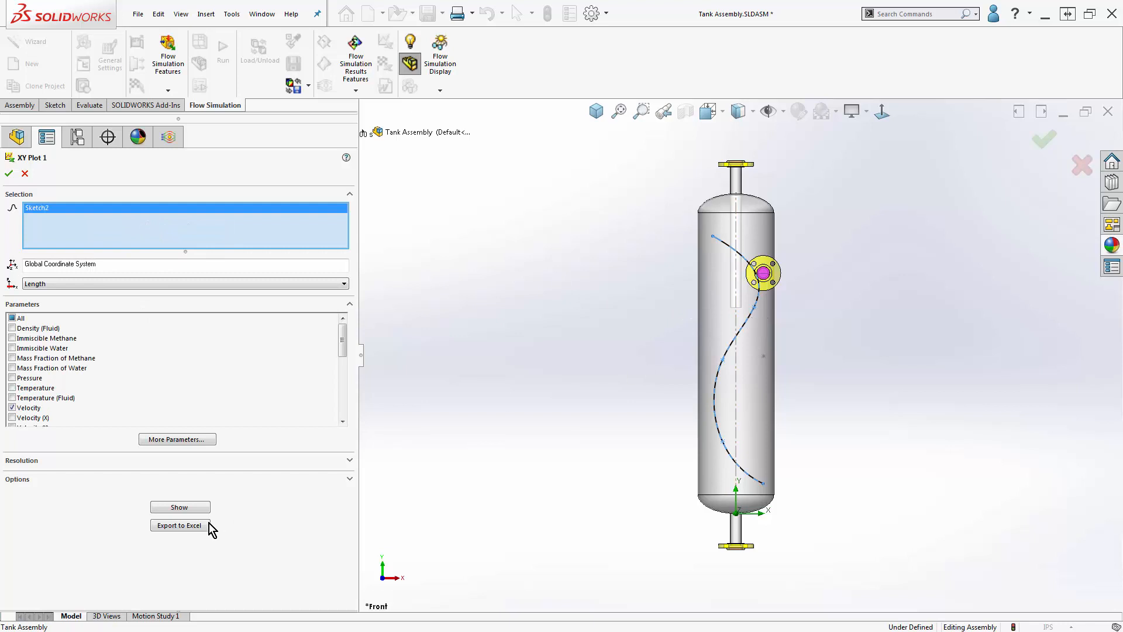
pyautogui.click(186, 507)
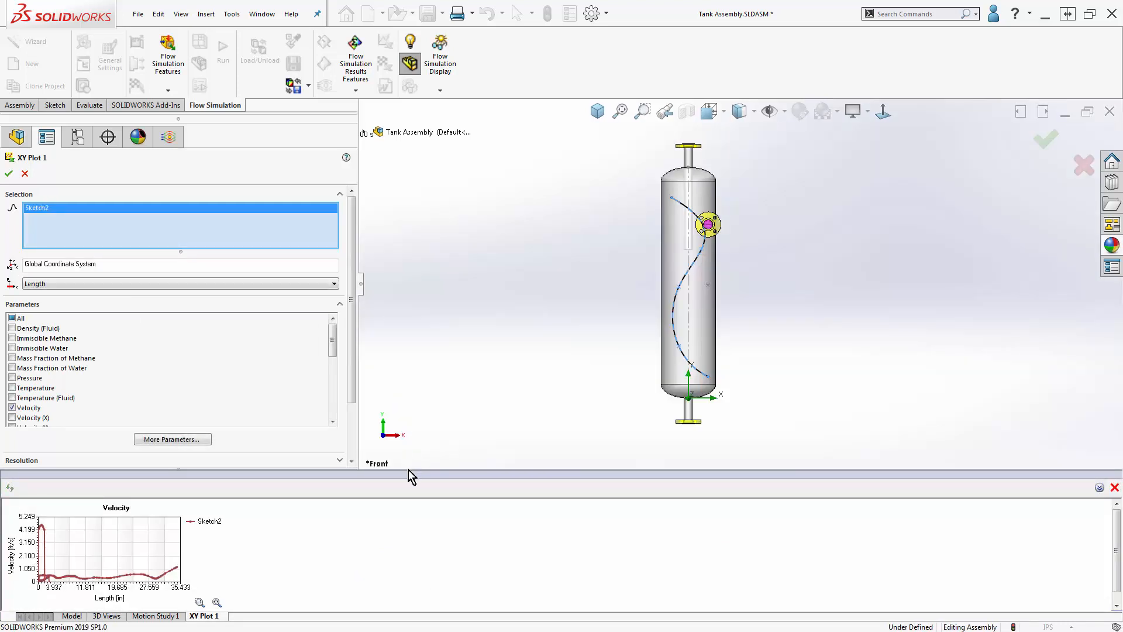
pyautogui.moveTo(408, 469); pyautogui.dragTo(449, 374)
pyautogui.moveTo(352, 279); pyautogui.dragTo(348, 379)
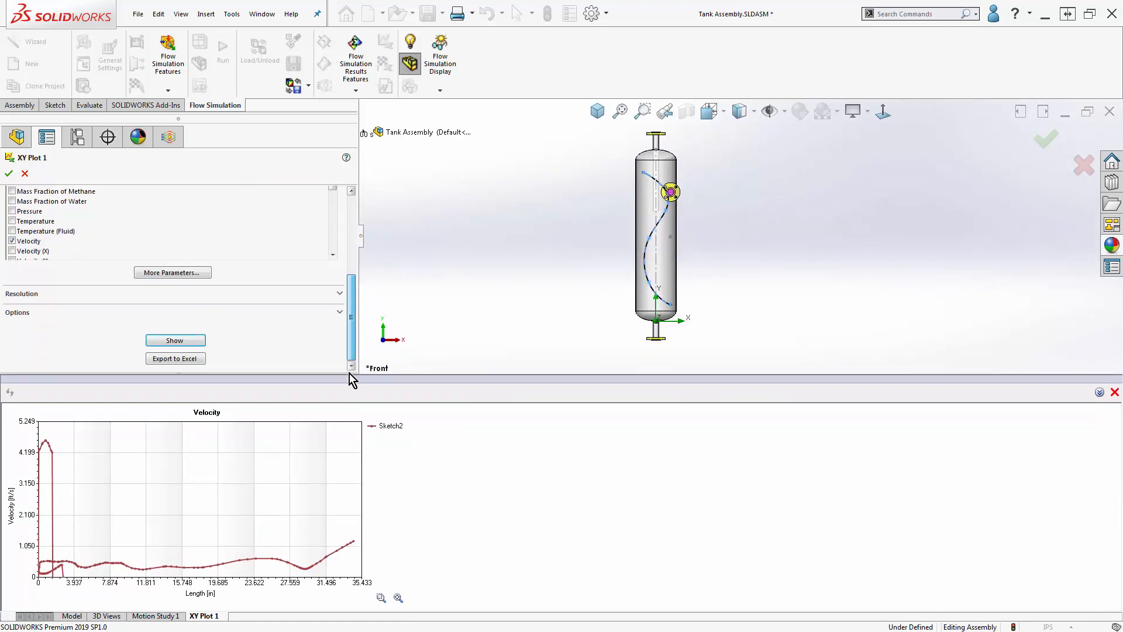
pyautogui.rightClick(266, 454)
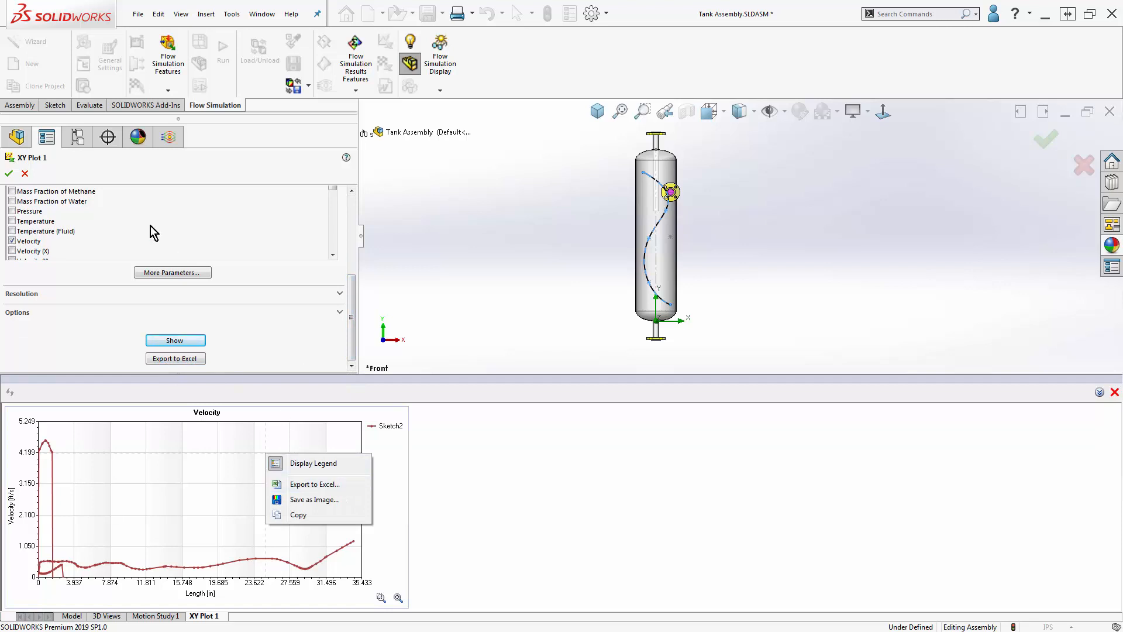
pyautogui.click(24, 174)
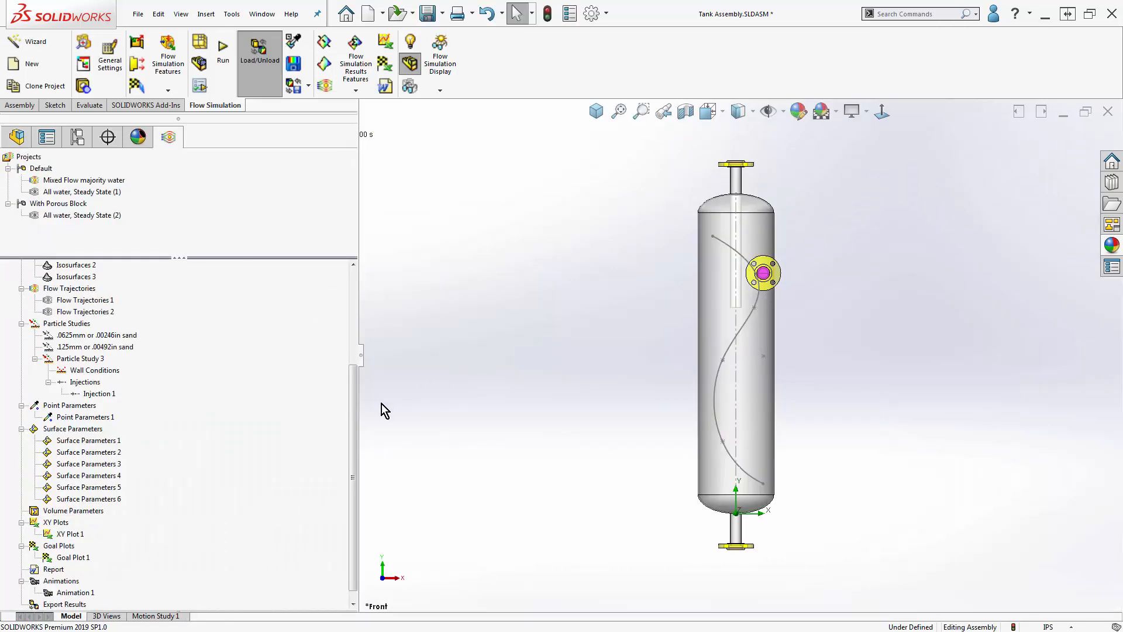
# - Insert a goal plot covering all goals and show its summary table
pyautogui.rightClick(52, 545)
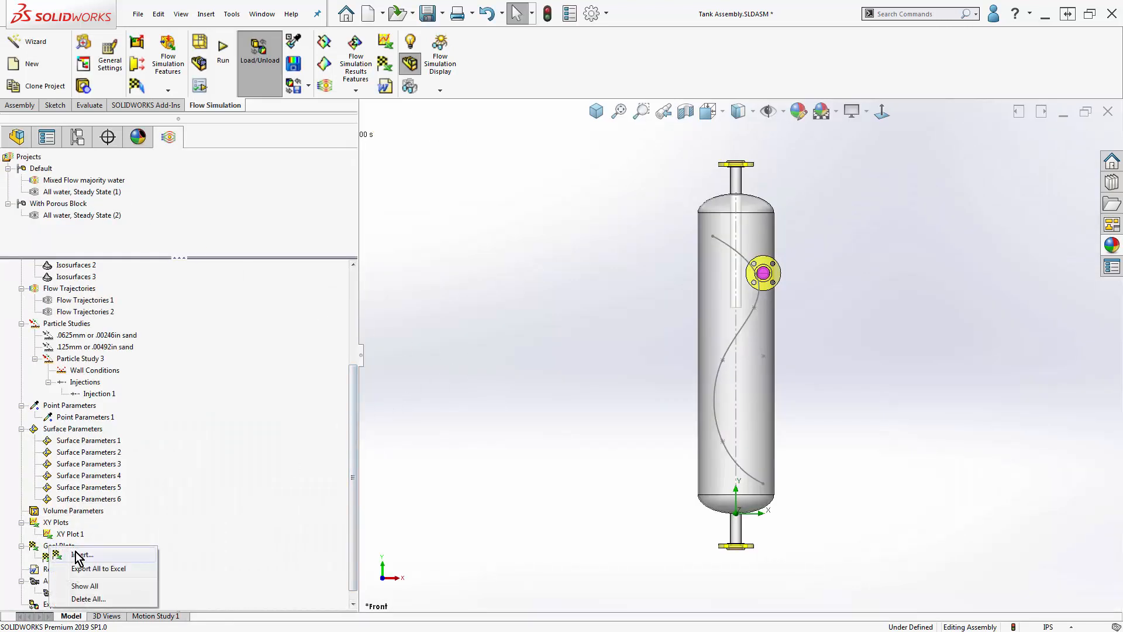
pyautogui.click(78, 554)
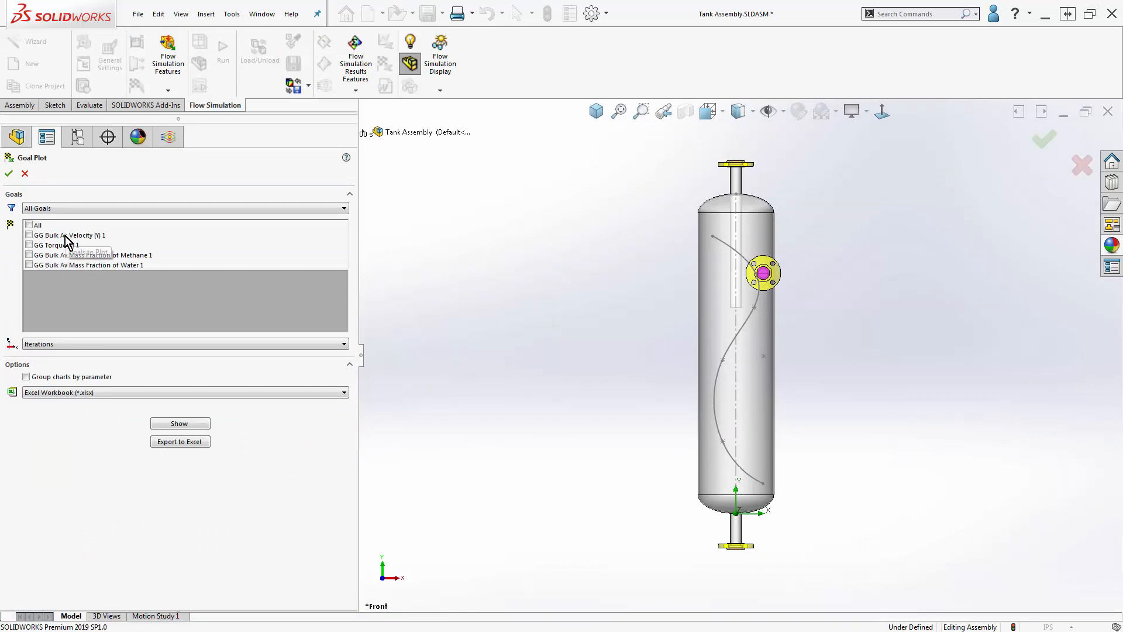
pyautogui.click(29, 225)
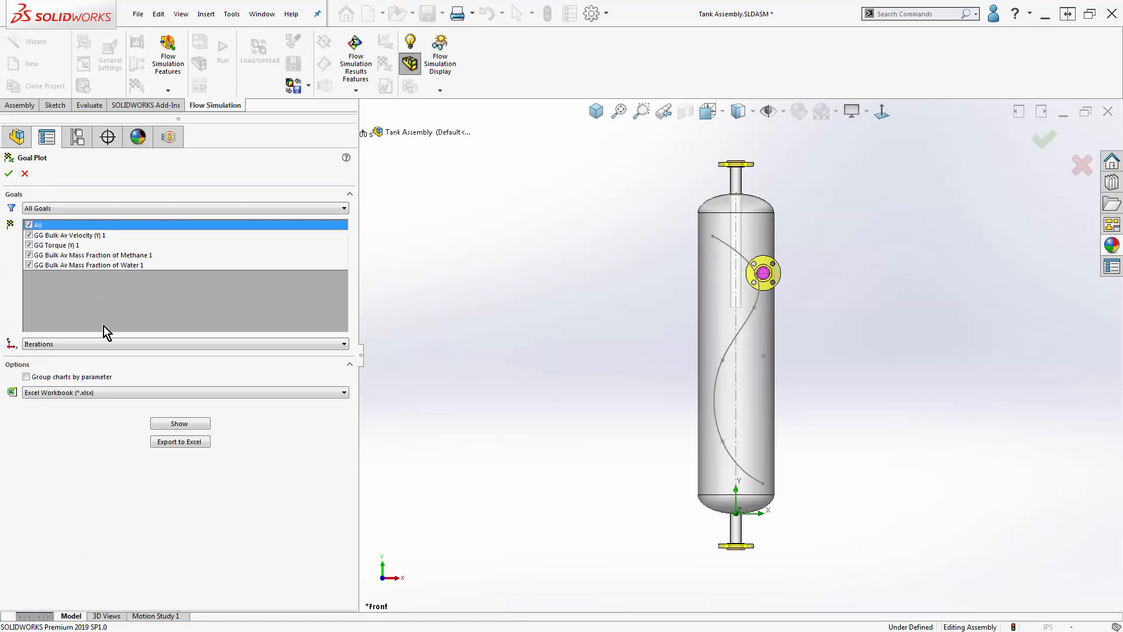
pyautogui.click(169, 423)
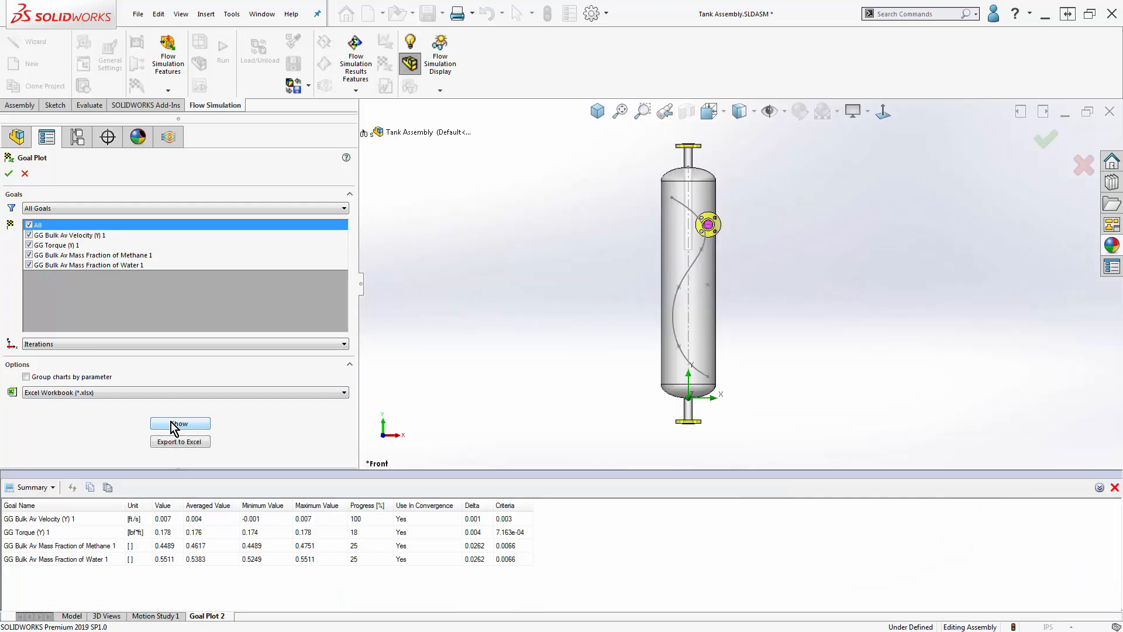
# - Switch the goal plot results to History and enlarge the charts to view the torque and mass fraction curves
pyautogui.click(52, 488)
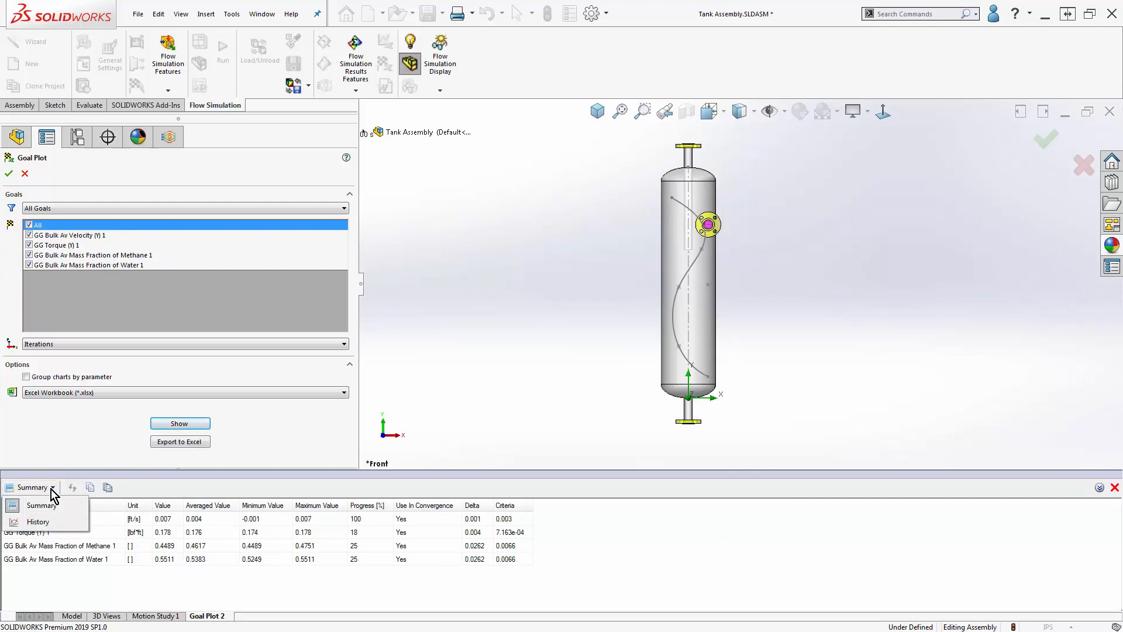
pyautogui.click(38, 522)
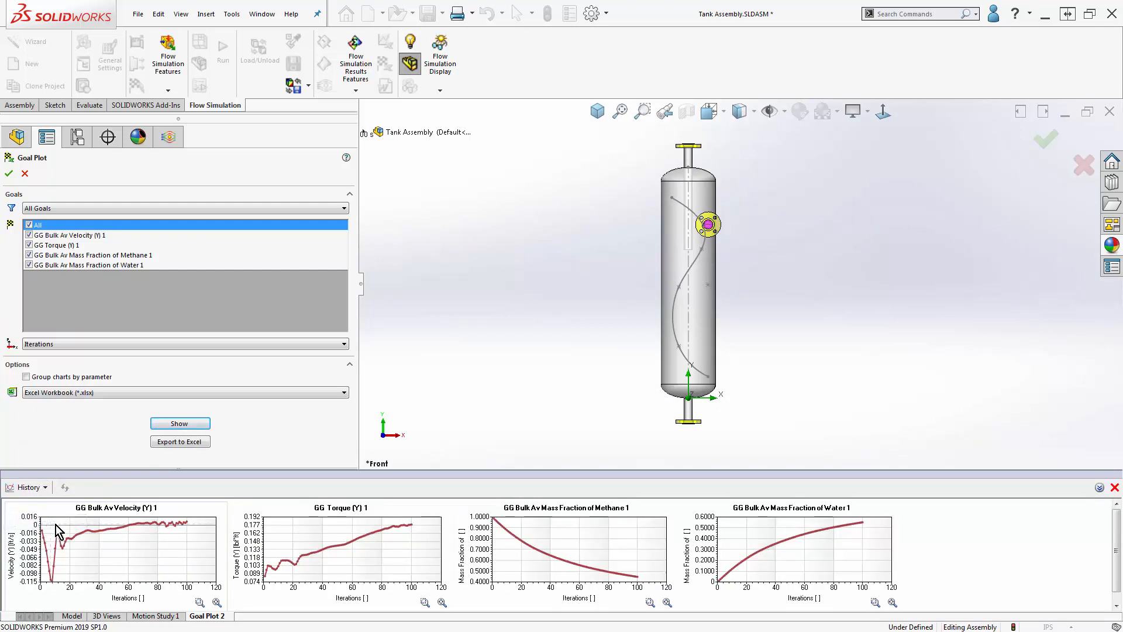
pyautogui.moveTo(369, 470); pyautogui.dragTo(357, 377)
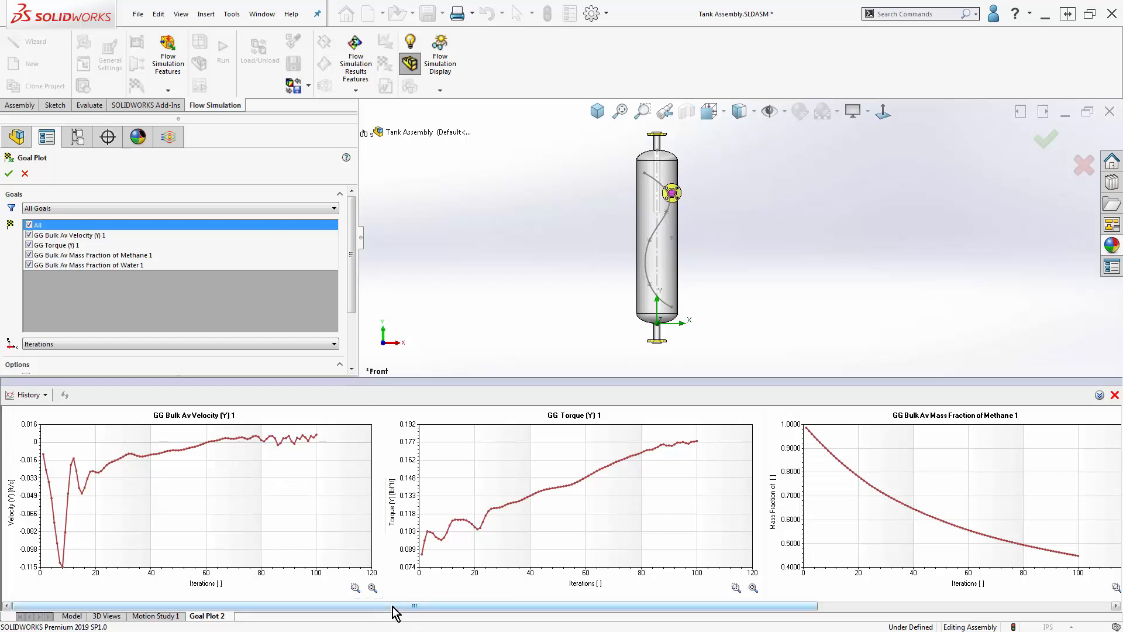
pyautogui.moveTo(392, 606); pyautogui.dragTo(714, 617)
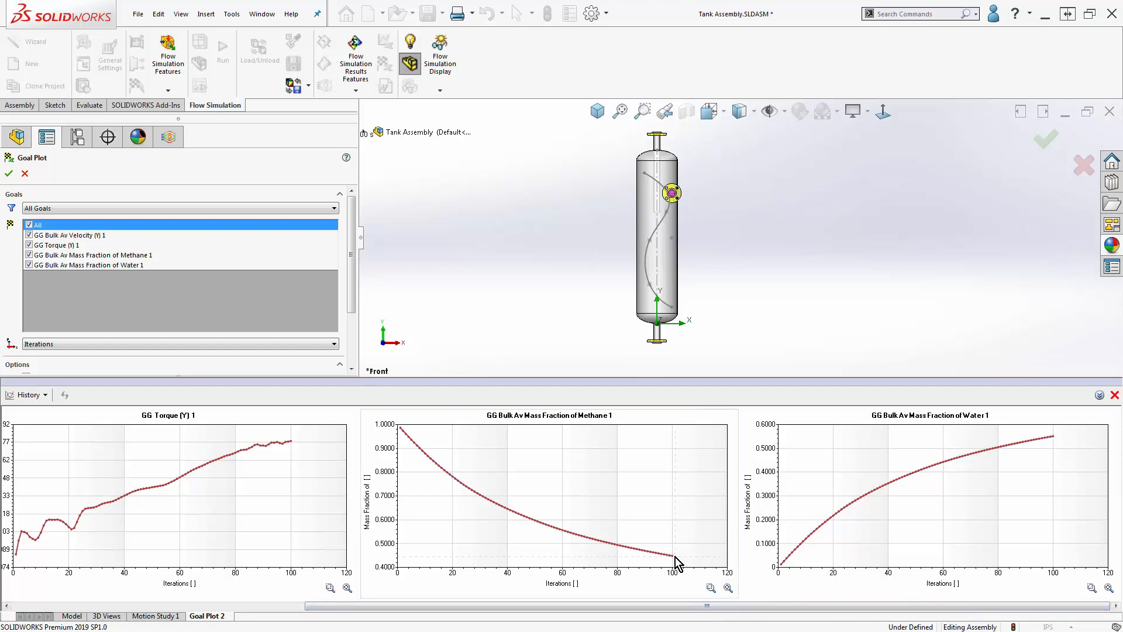
# - Plot the goal histories against Physical time, check the methane mass fraction chart's options and close the definition
pyautogui.moveTo(353, 229); pyautogui.dragTo(351, 305)
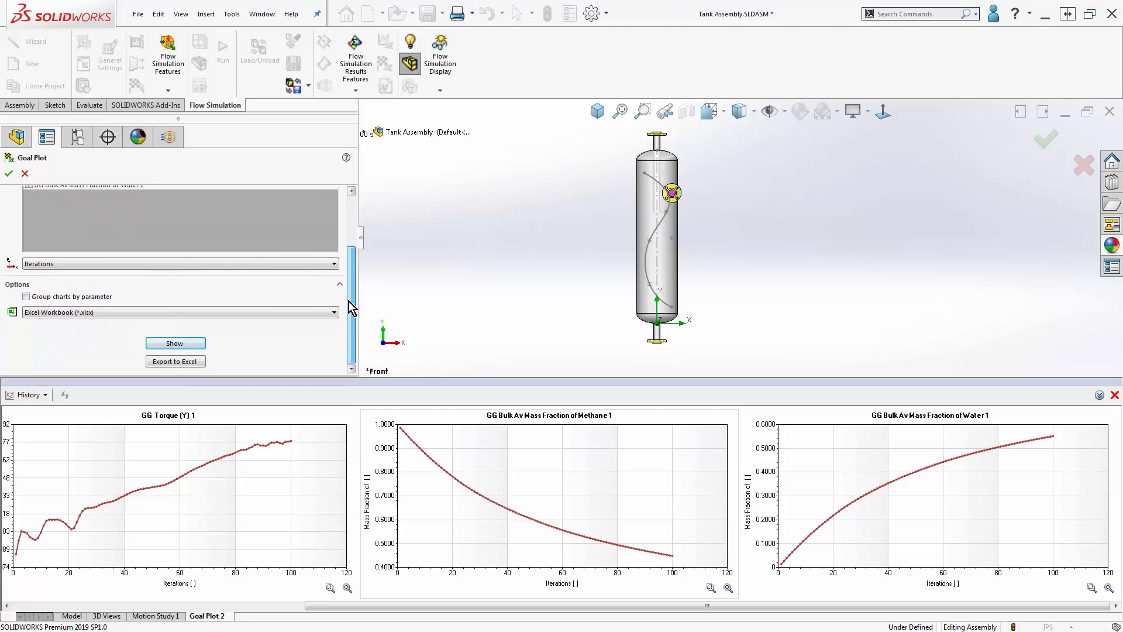
pyautogui.click(212, 264)
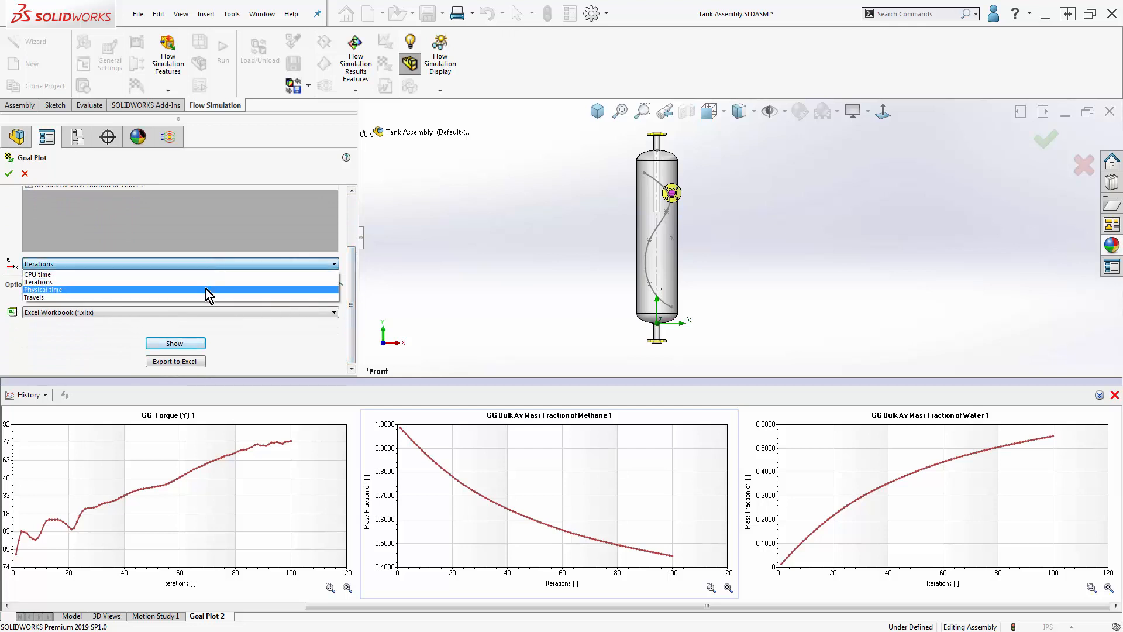
pyautogui.click(206, 289)
pyautogui.click(192, 343)
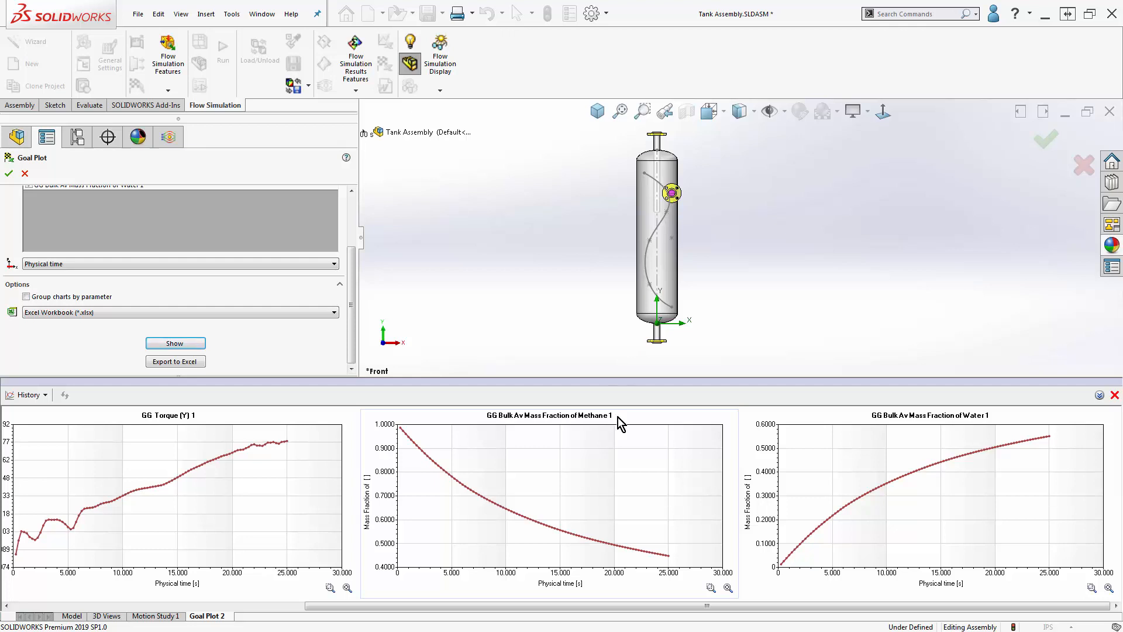
pyautogui.rightClick(611, 460)
pyautogui.click(411, 234)
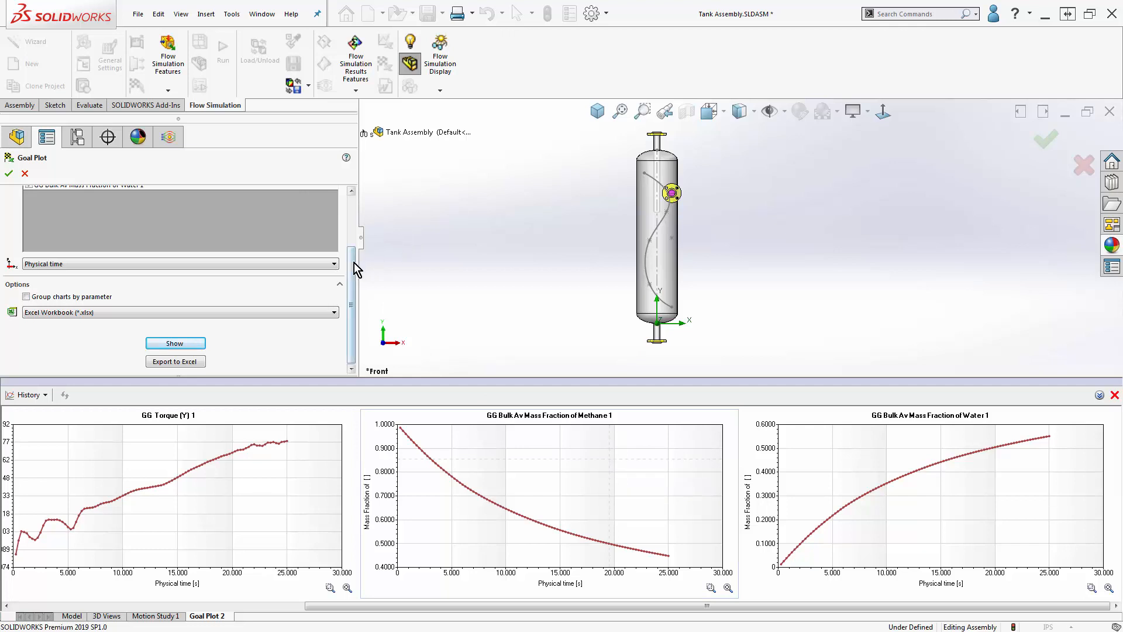
pyautogui.moveTo(353, 261); pyautogui.dragTo(350, 205)
pyautogui.click(25, 174)
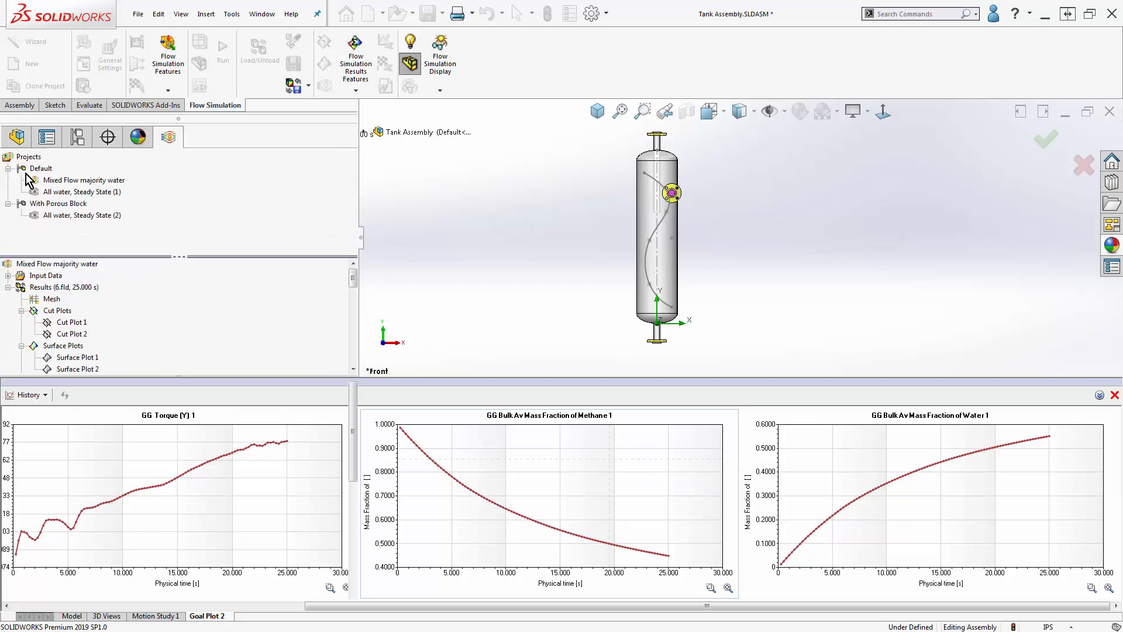
# - Check the project's input goals and the goal types that can be inserted, and collapse the Input Data again
pyautogui.click(8, 276)
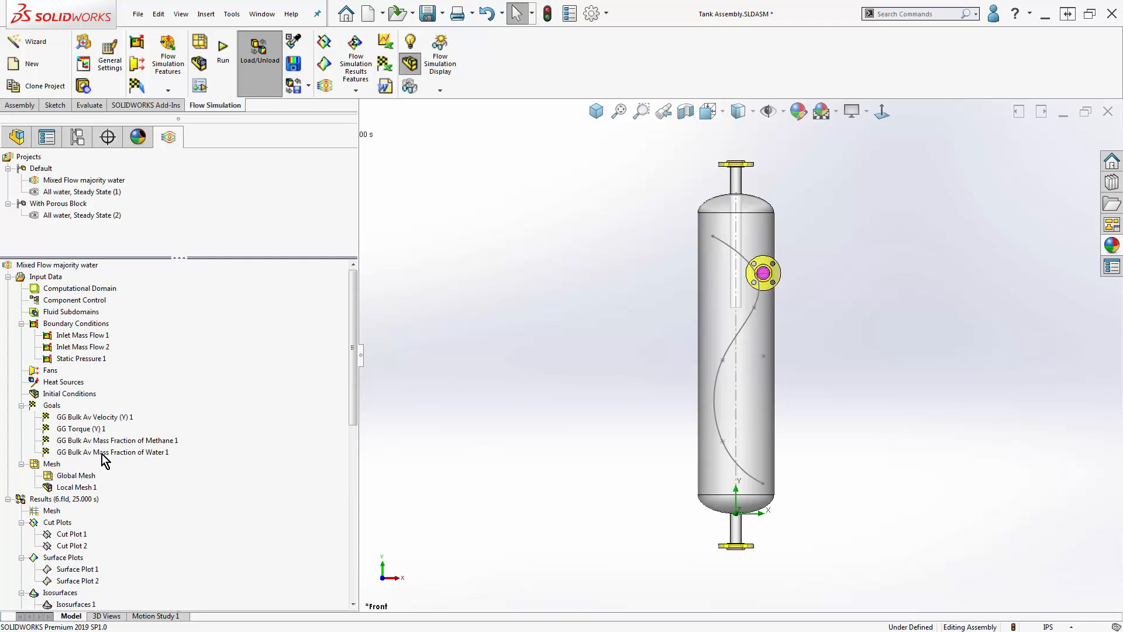
pyautogui.rightClick(54, 405)
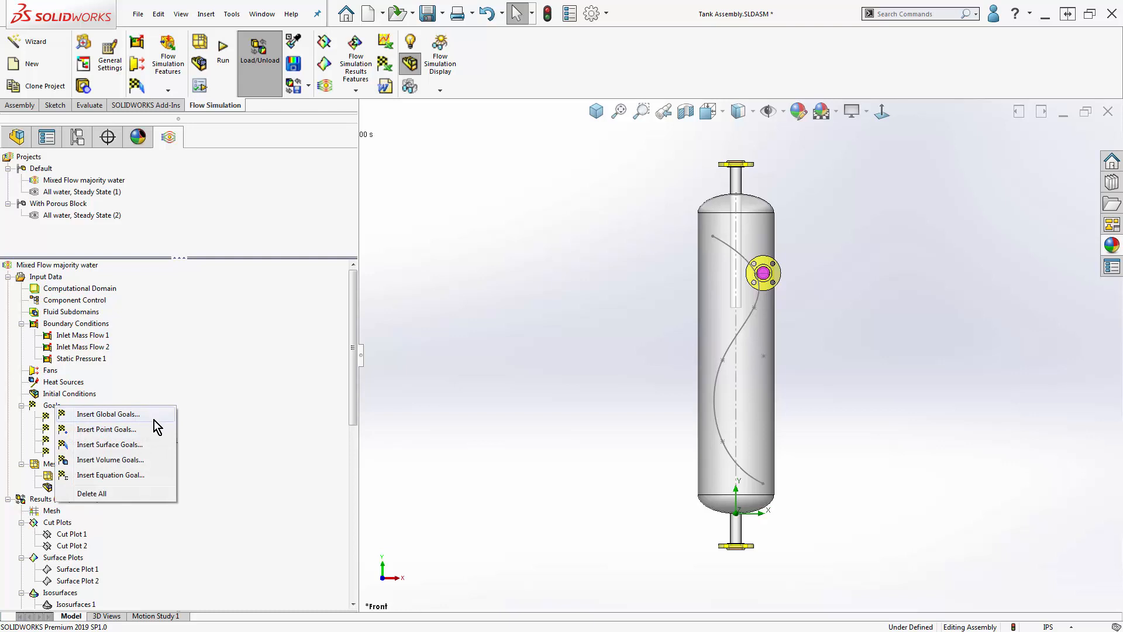
pyautogui.click(435, 445)
pyautogui.click(8, 277)
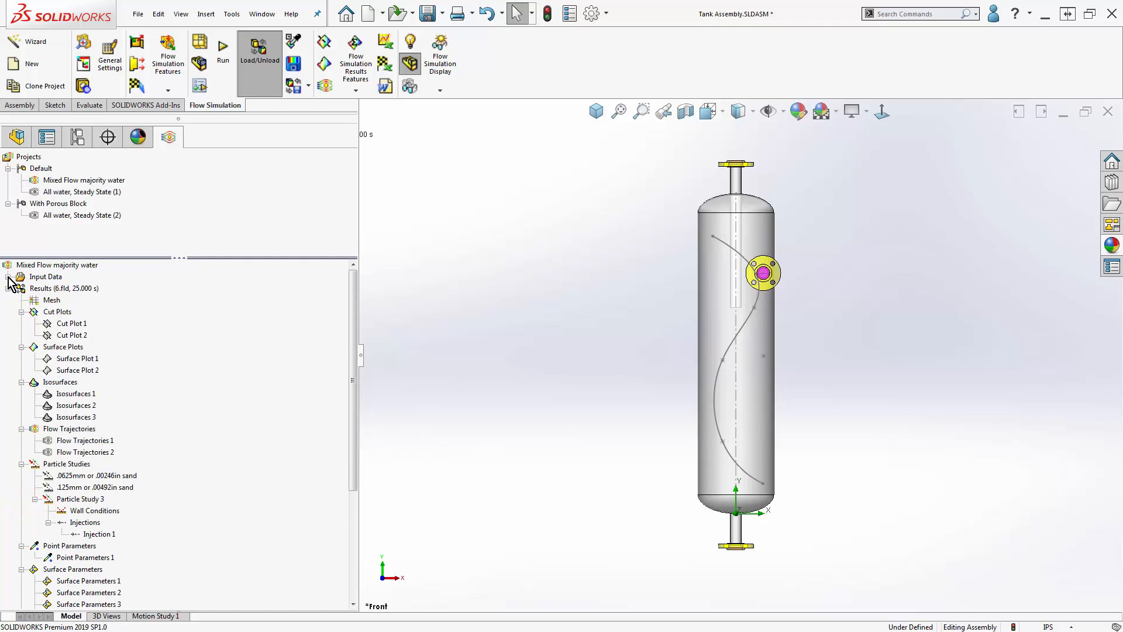
# - Create a project report from the flow simulation report.dotx template
pyautogui.moveTo(352, 316); pyautogui.dragTo(358, 428)
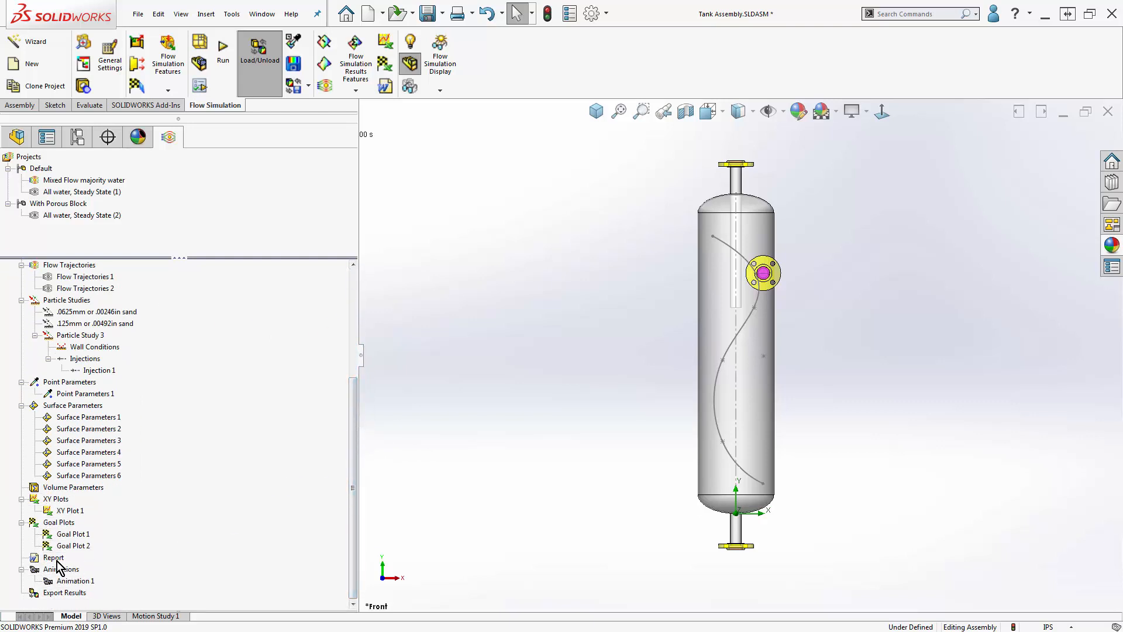
pyautogui.rightClick(53, 560)
pyautogui.click(118, 570)
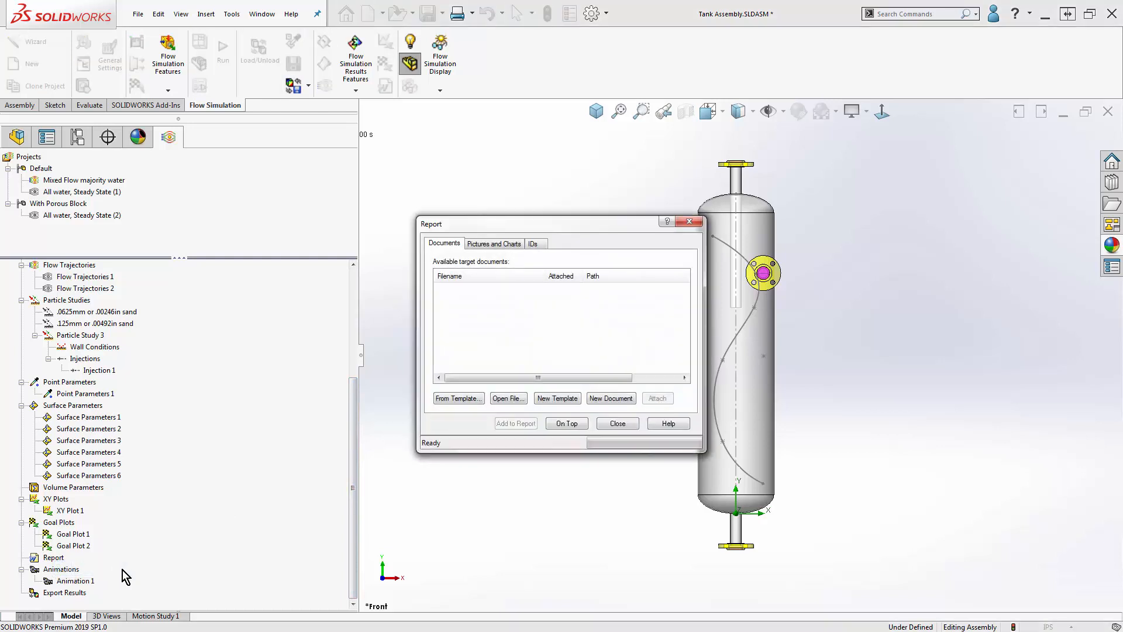
pyautogui.click(459, 398)
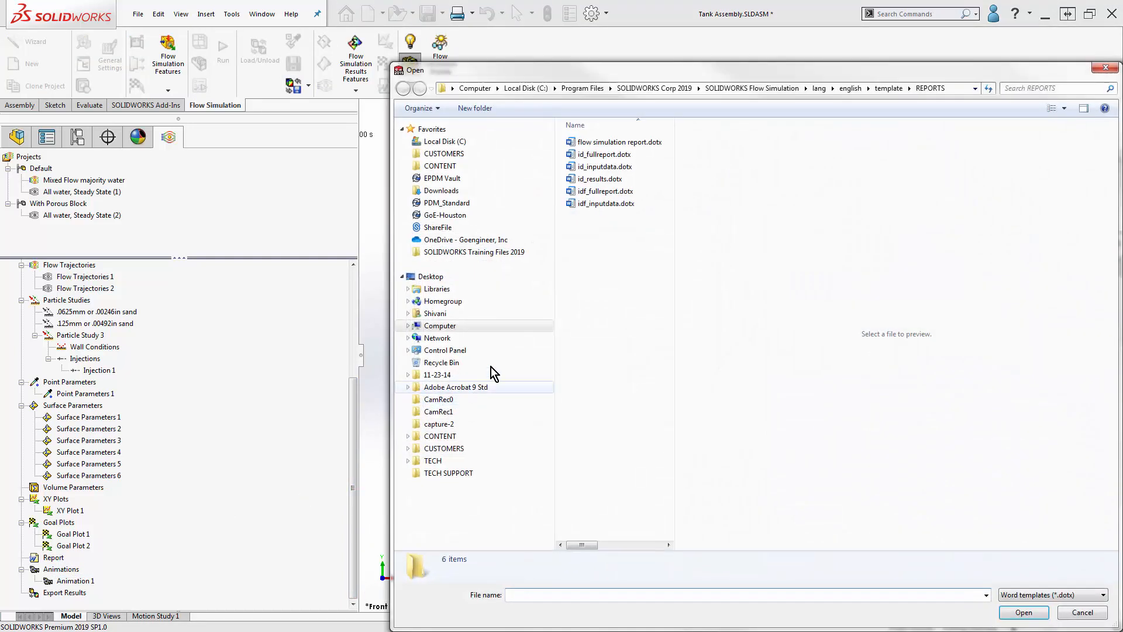
pyautogui.click(620, 143)
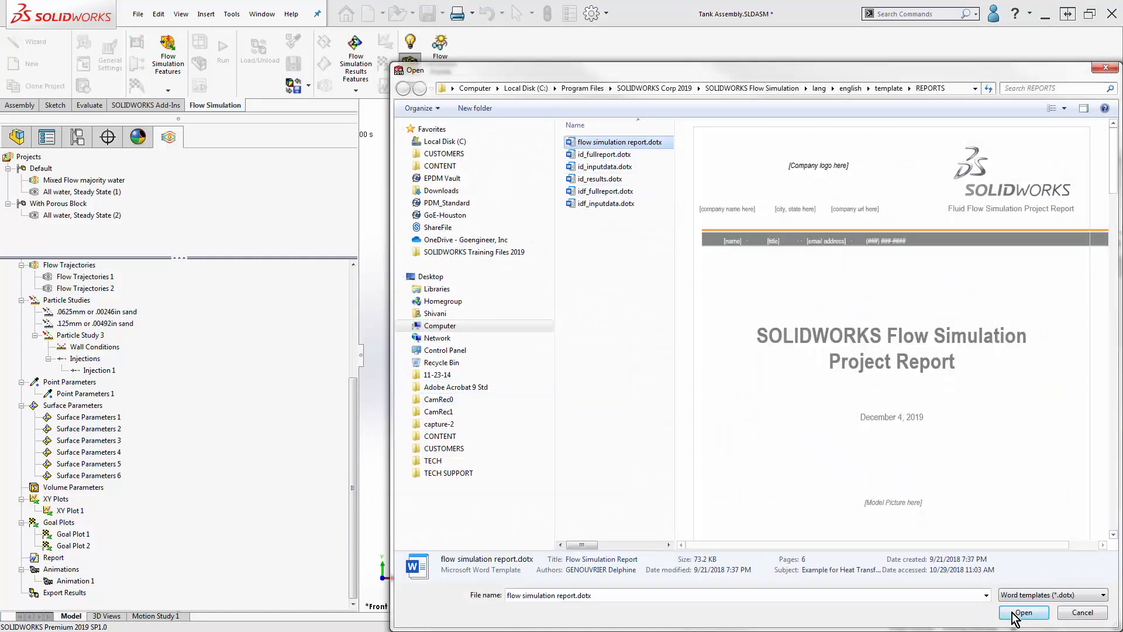
pyautogui.click(1023, 612)
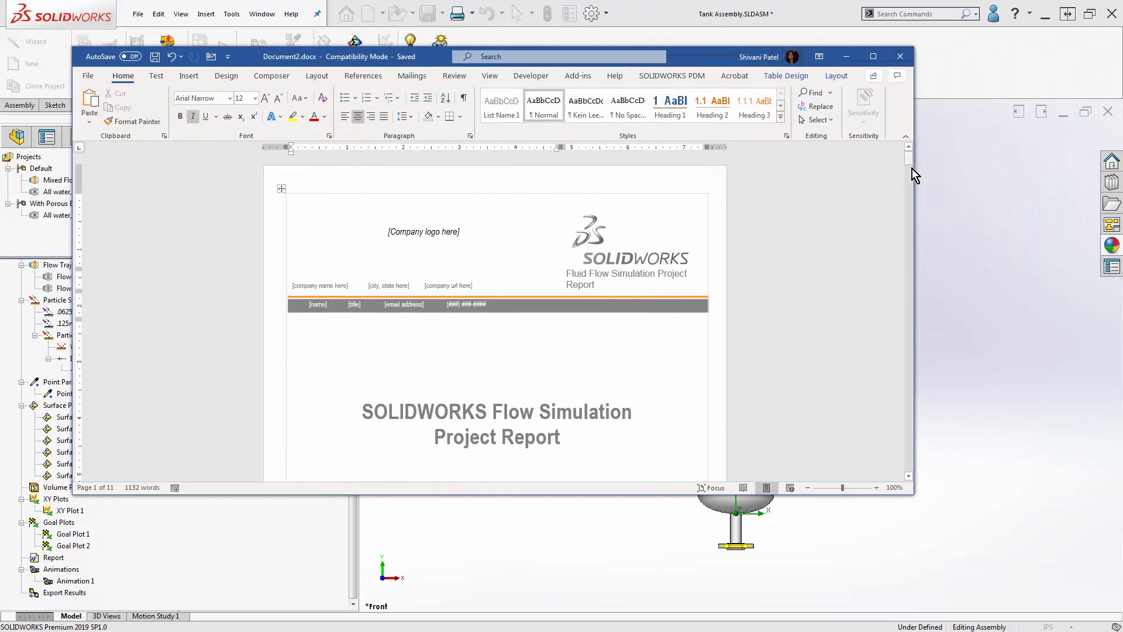
# - Place the insertion point under heading 2.3 Results in the report document and move its window aside
pyautogui.moveTo(911, 169); pyautogui.dragTo(915, 380)
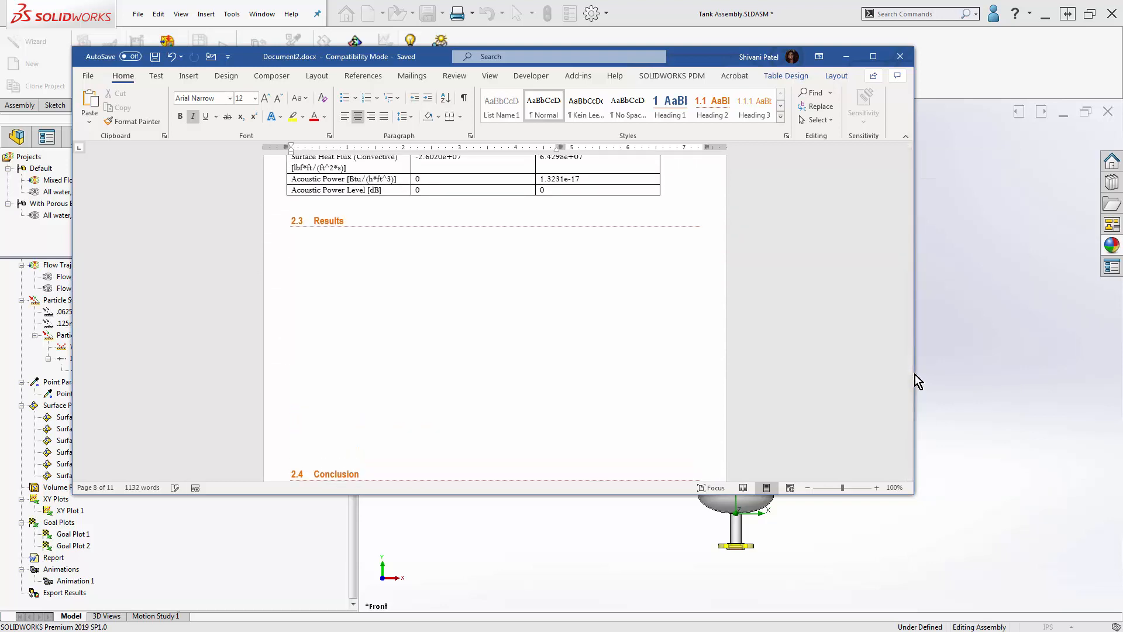
pyautogui.click(304, 254)
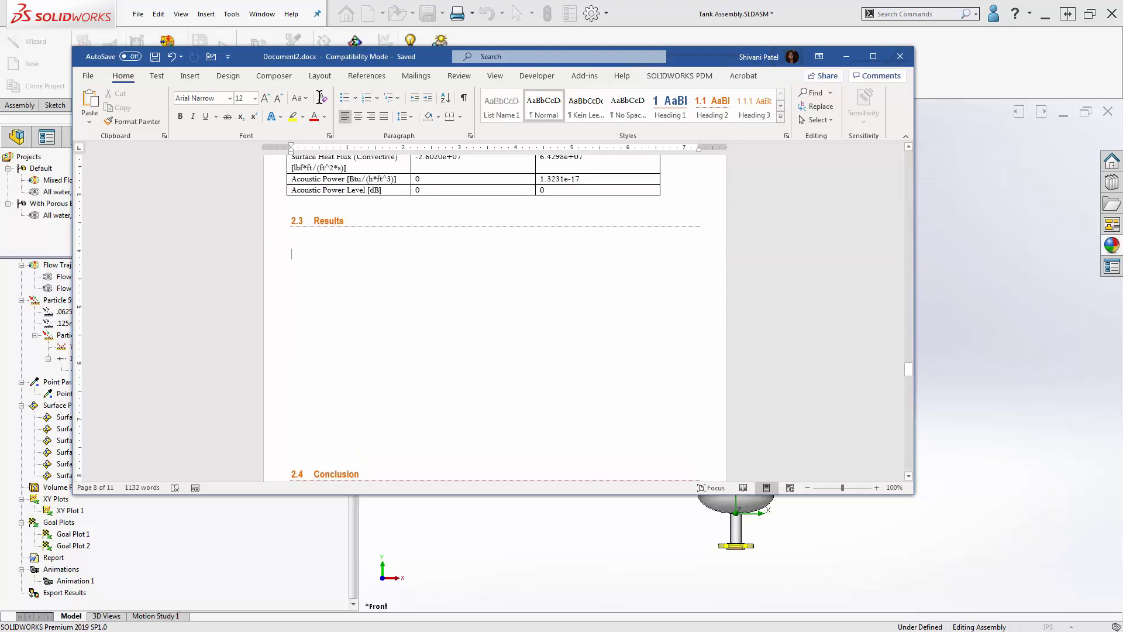
pyautogui.moveTo(262, 55); pyautogui.dragTo(570, 384)
pyautogui.click(528, 296)
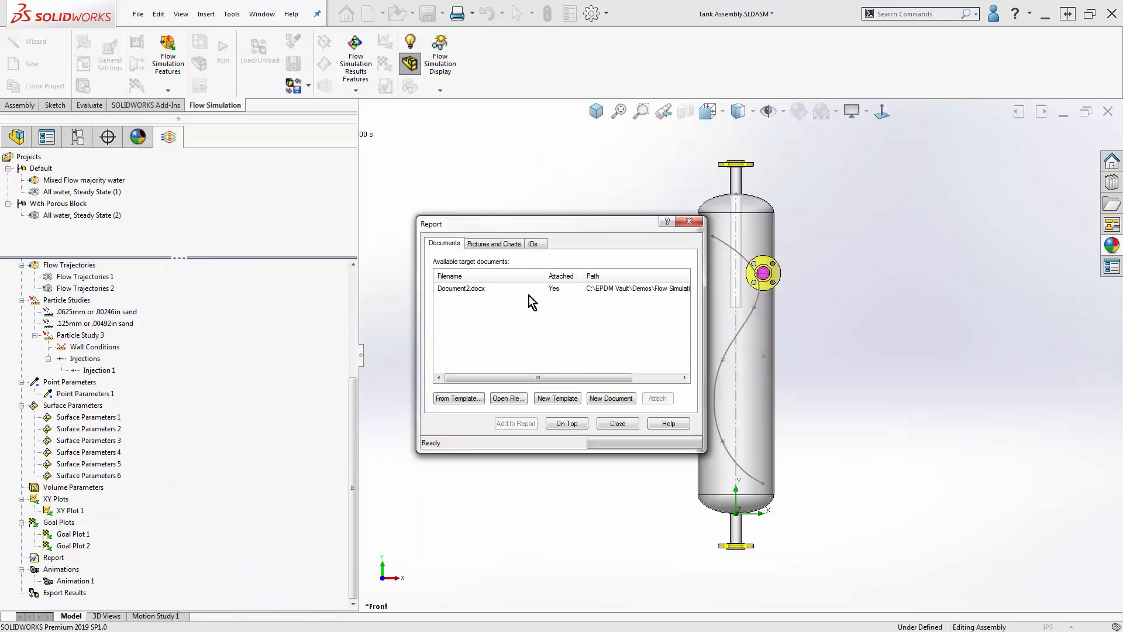
# - Show Cut Plot 2 and add the current image to the report at the current position
pyautogui.click(513, 244)
pyautogui.moveTo(353, 394); pyautogui.dragTo(338, 276)
pyautogui.rightClick(72, 335)
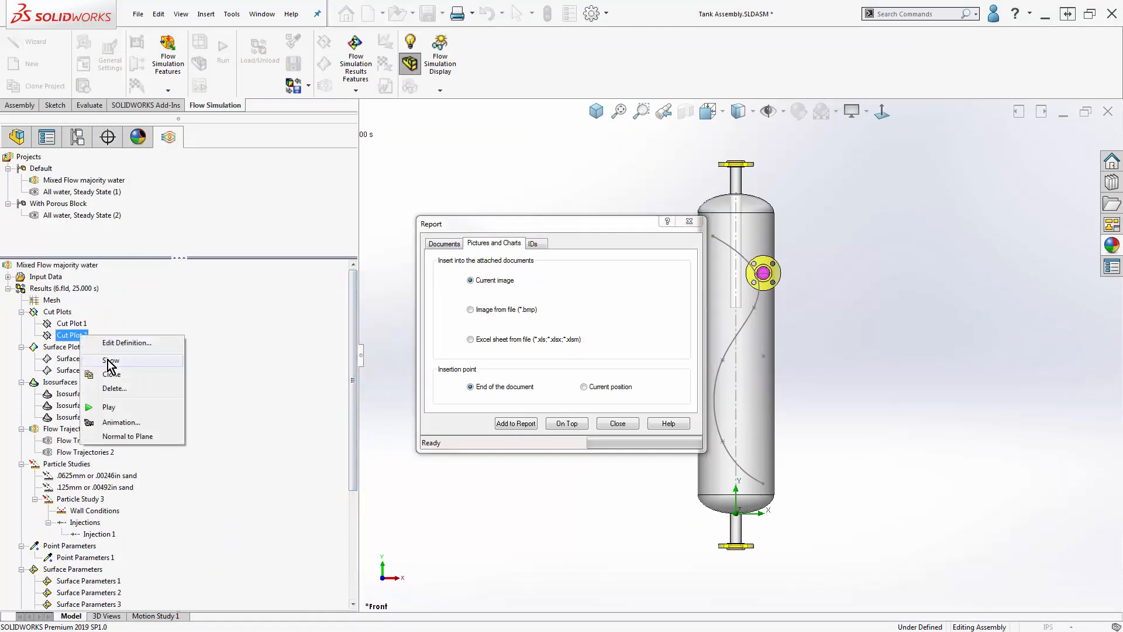
pyautogui.click(112, 367)
pyautogui.click(584, 386)
pyautogui.click(516, 423)
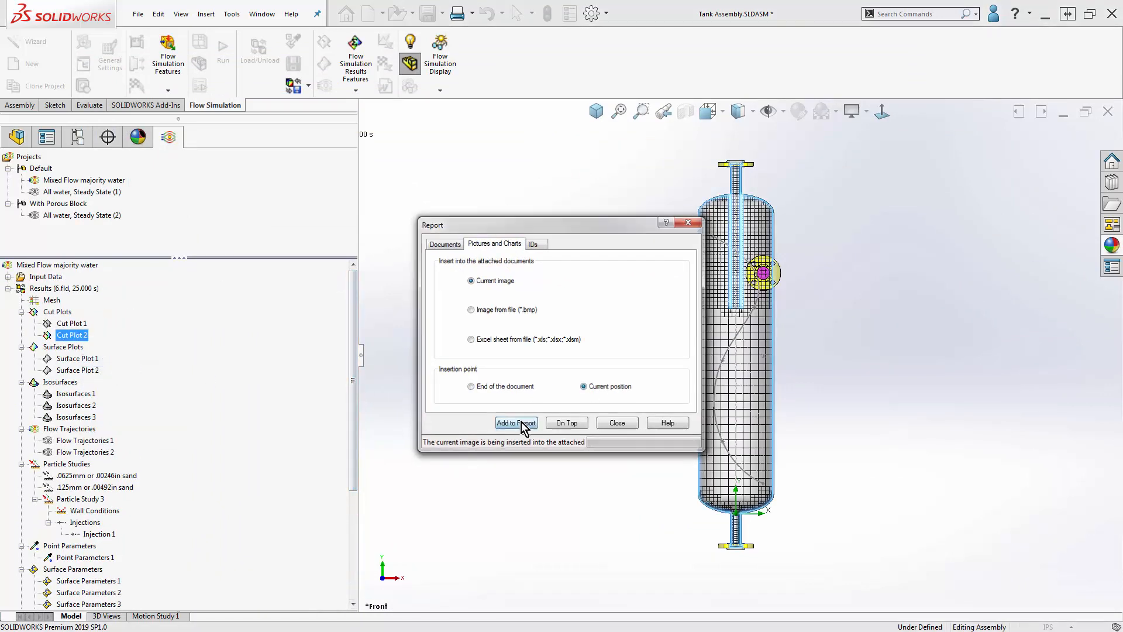
# - Check the inserted image in the document's Results section, then close the document and the Report dialog
pyautogui.moveTo(995, 387); pyautogui.dragTo(750, 88)
pyautogui.moveTo(973, 199); pyautogui.dragTo(973, 392)
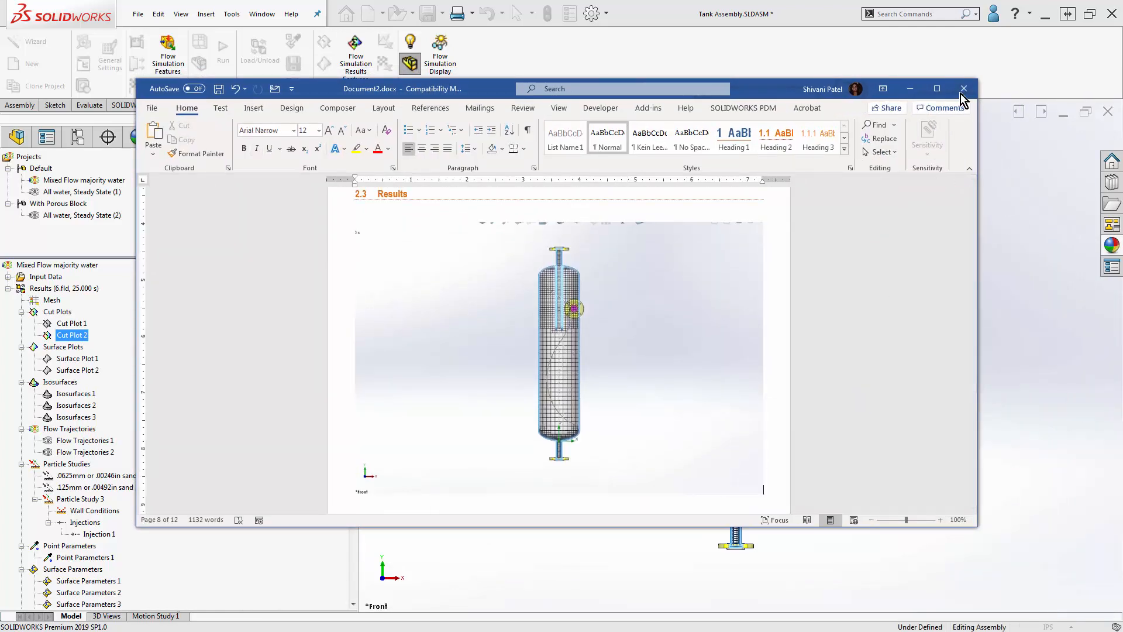
pyautogui.click(964, 89)
pyautogui.click(562, 343)
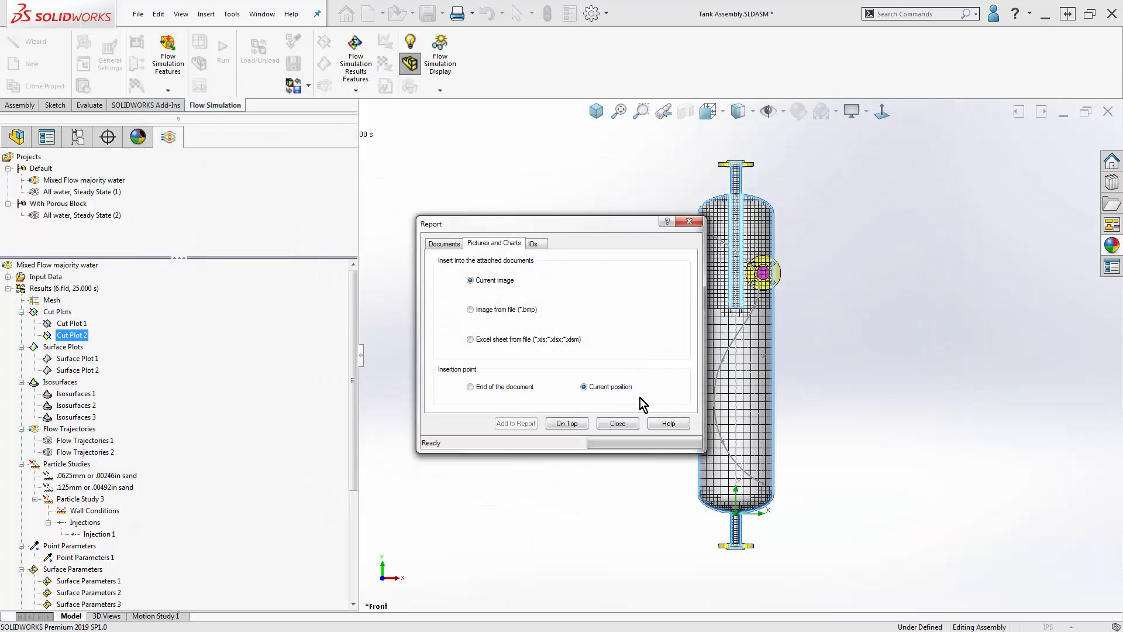
pyautogui.click(630, 427)
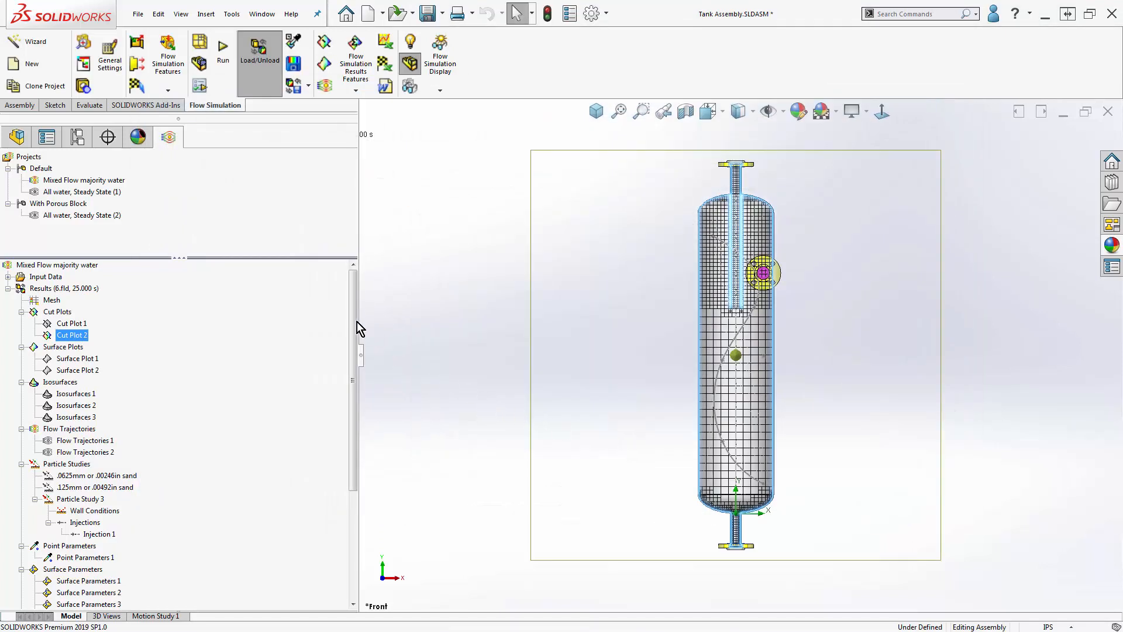
# - Hide Cut Plot 2 and show Isosurfaces 3 on the tank
pyautogui.moveTo(357, 321); pyautogui.dragTo(348, 451)
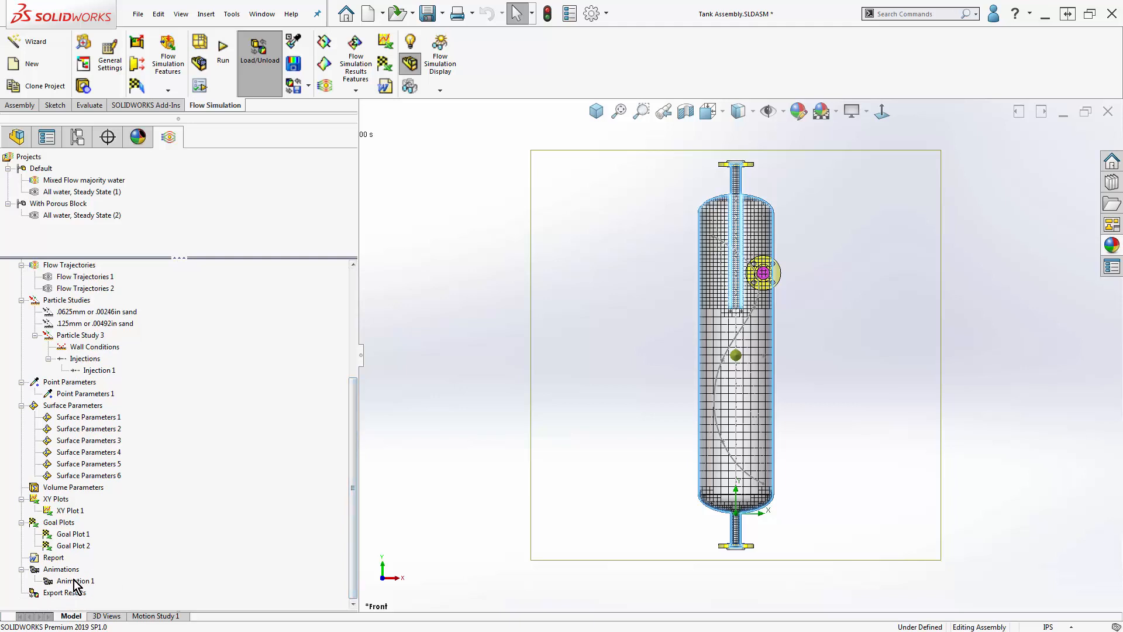
pyautogui.moveTo(352, 514); pyautogui.dragTo(359, 414)
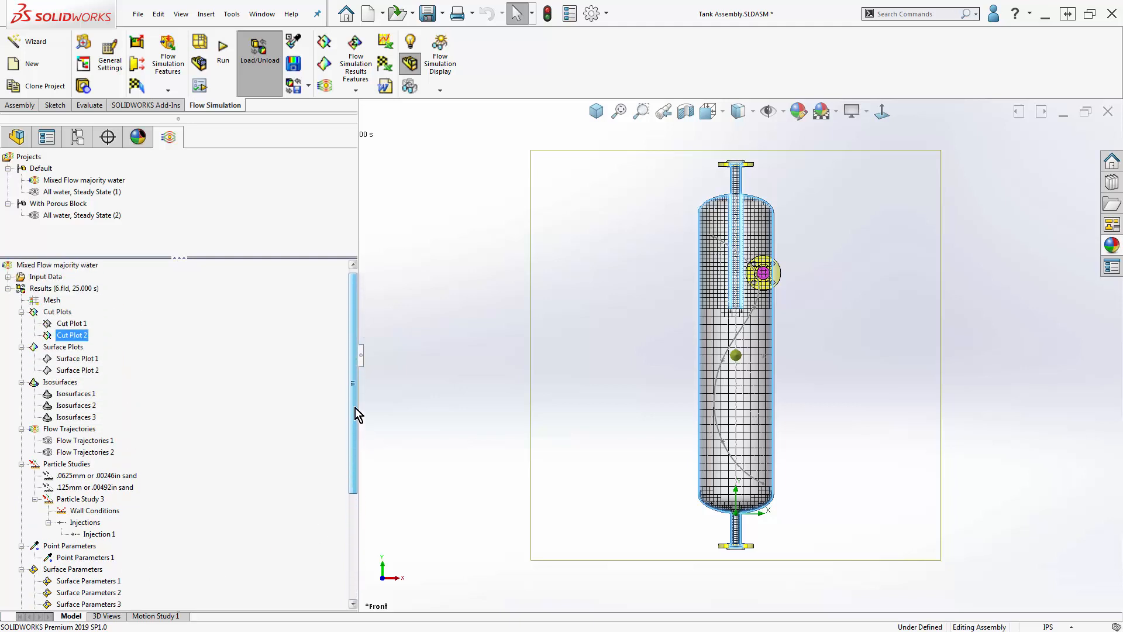
pyautogui.rightClick(82, 337)
pyautogui.click(107, 358)
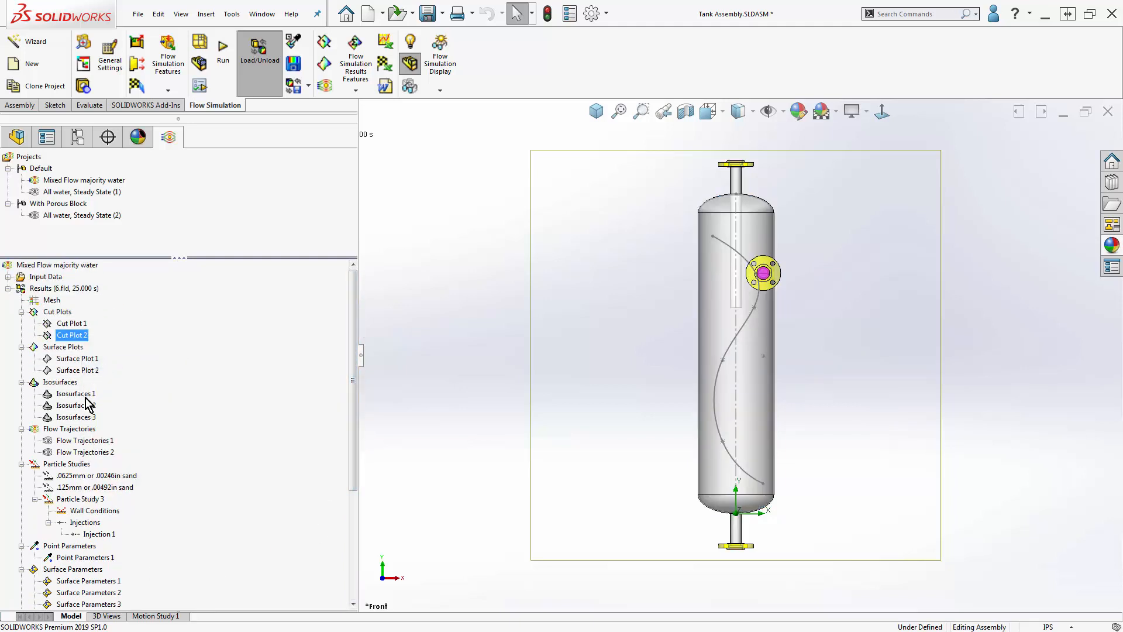
pyautogui.doubleClick(73, 414)
# - Insert an animation and use the Animation Wizard to set up a 10 s Scenario, deleting all existing tracks
pyautogui.moveTo(354, 445); pyautogui.dragTo(360, 535)
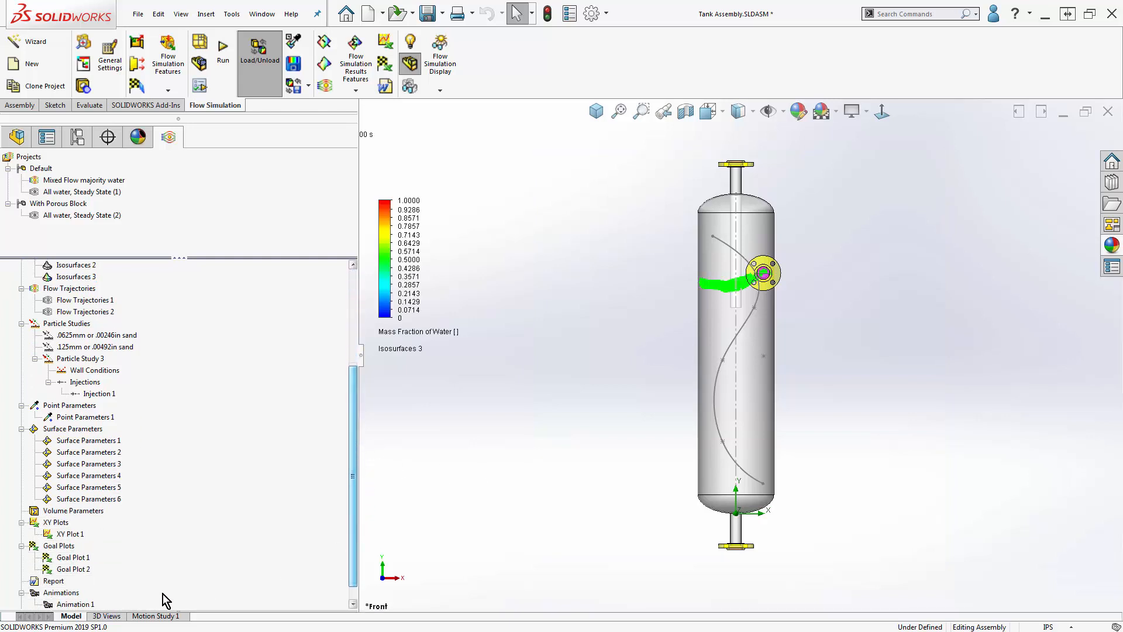
pyautogui.rightClick(51, 596)
pyautogui.click(87, 604)
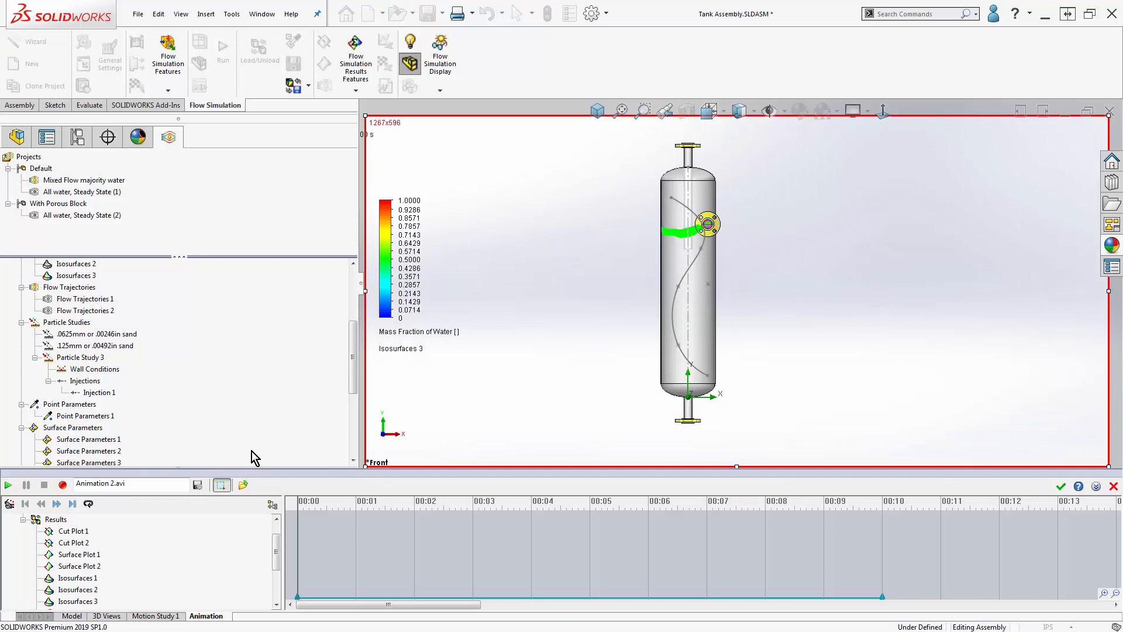
pyautogui.click(10, 504)
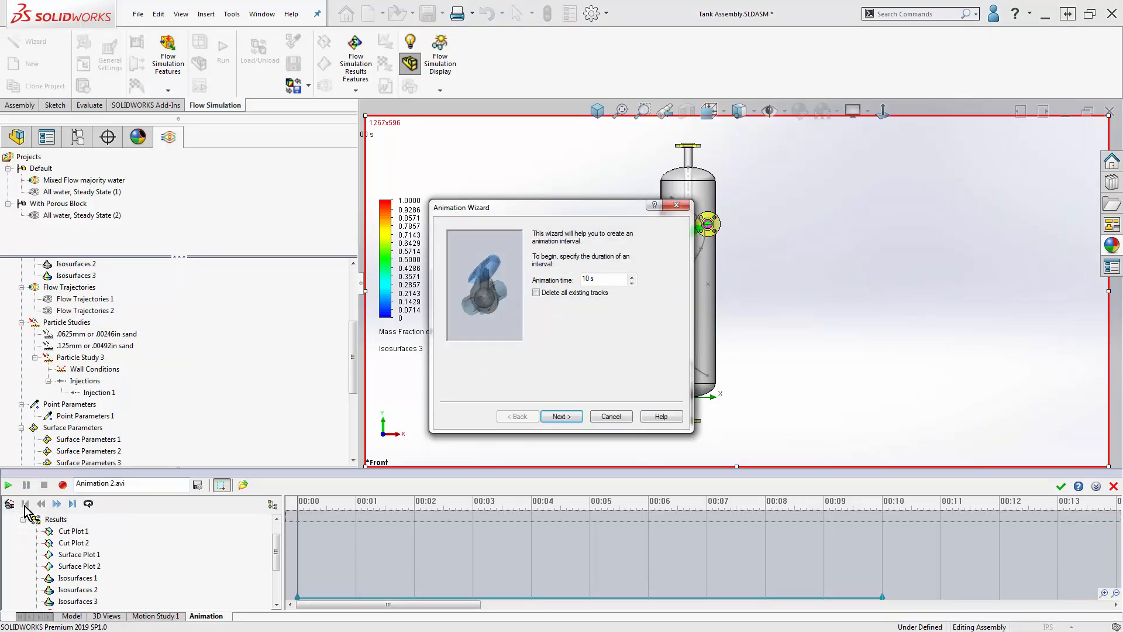
pyautogui.click(573, 294)
pyautogui.click(557, 417)
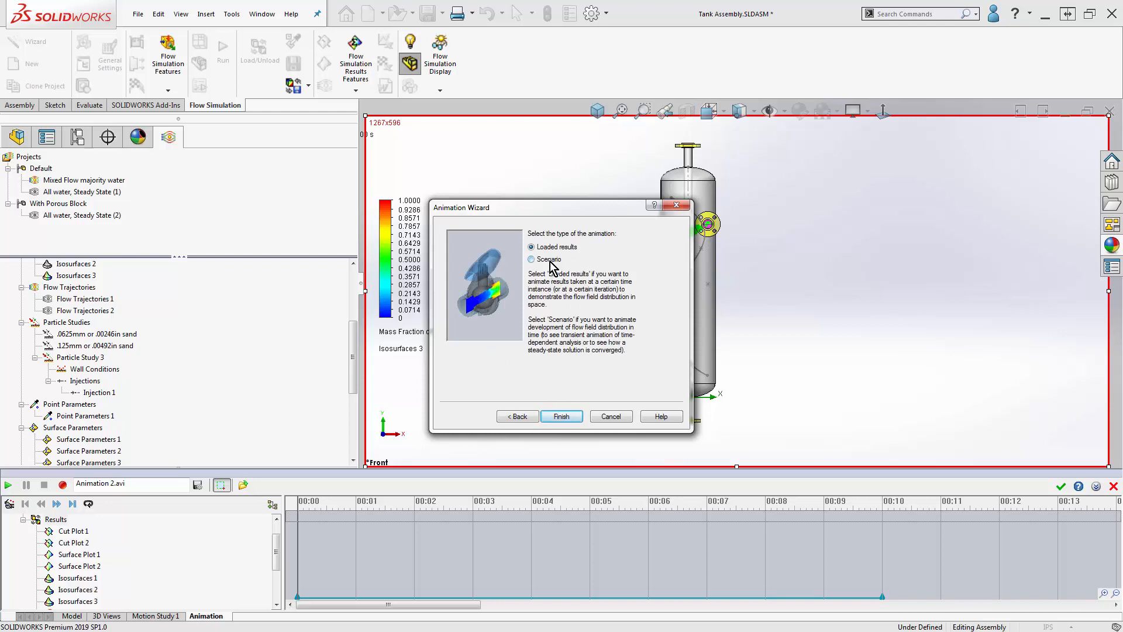
pyautogui.click(550, 261)
pyautogui.click(563, 415)
pyautogui.click(567, 416)
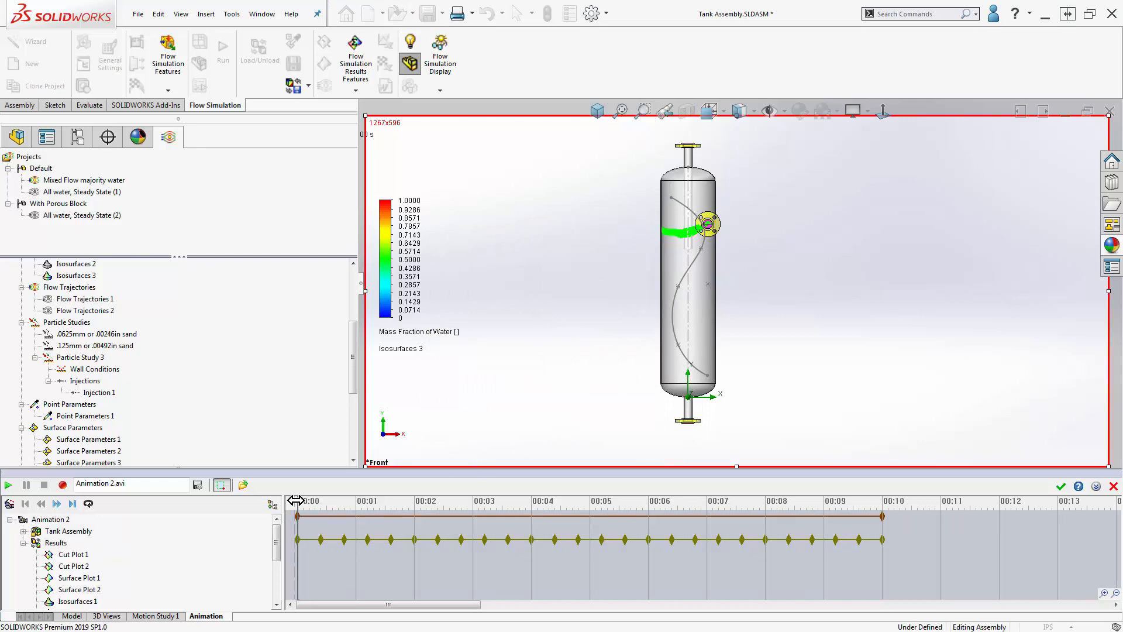
# - Play the scenario animation from its start and stop the playback
pyautogui.moveTo(299, 501)
pyautogui.mouseDown()
pyautogui.moveTo(321, 500)
pyautogui.moveTo(295, 507)
pyautogui.mouseUp()
pyautogui.click(8, 485)
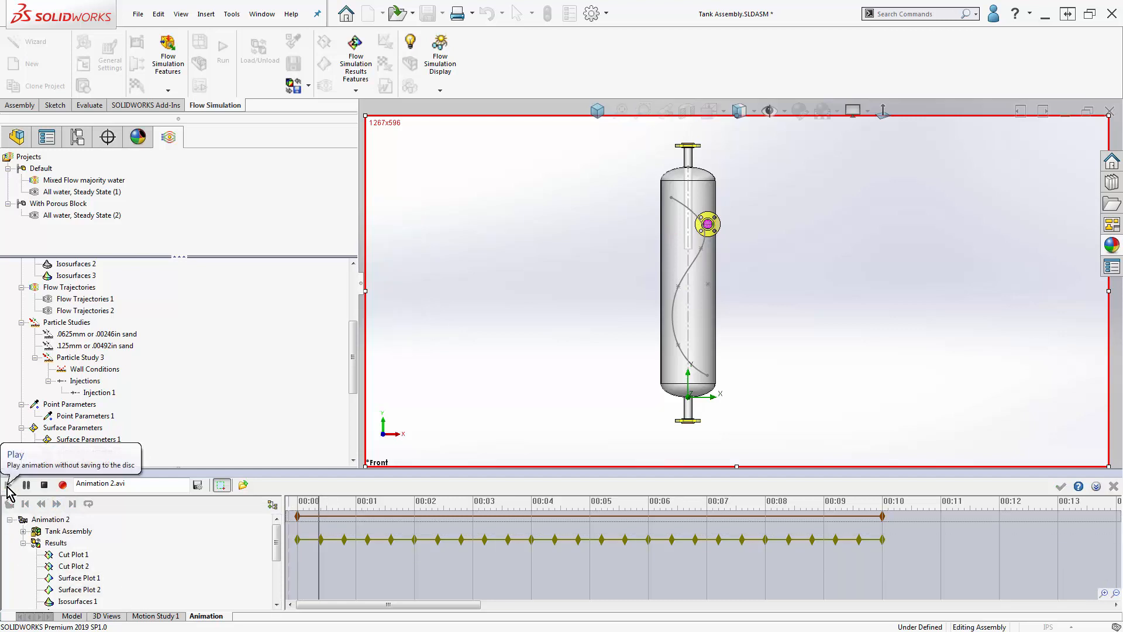
pyautogui.click(44, 486)
# - Turn on the Isosurfaces 3 track from the start of the animation
pyautogui.moveTo(276, 541); pyautogui.dragTo(882, 541)
pyautogui.scroll(-2, 297, 551)
pyautogui.rightClick(297, 544)
pyautogui.click(322, 569)
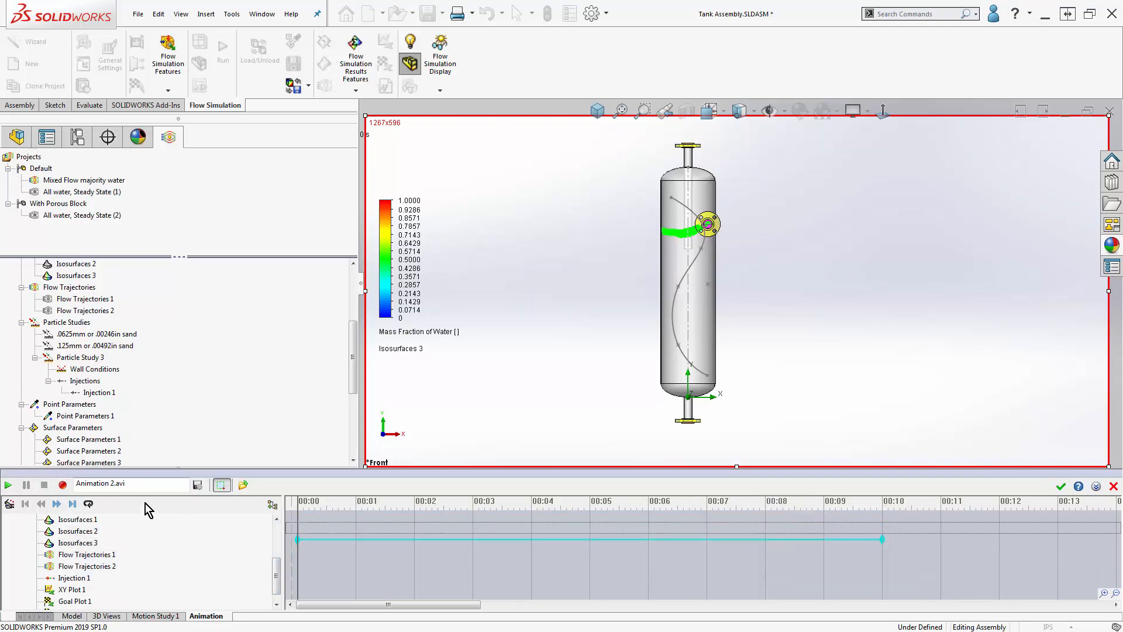
# - Play the animation to check the water isosurface over time, stop it and accept the animation
pyautogui.click(8, 485)
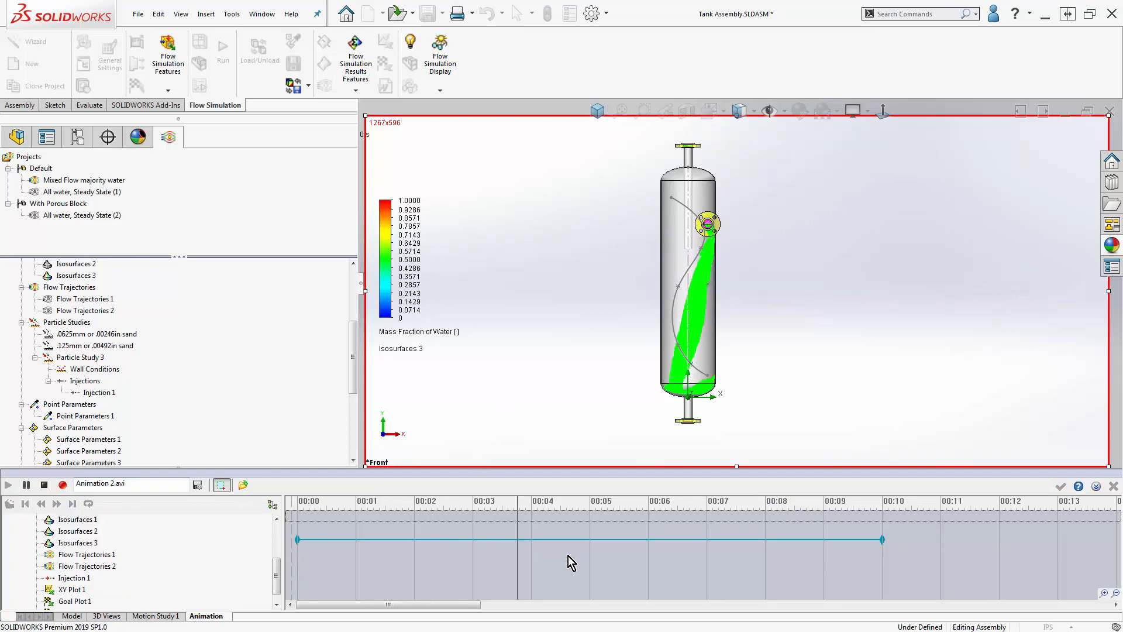
pyautogui.click(44, 484)
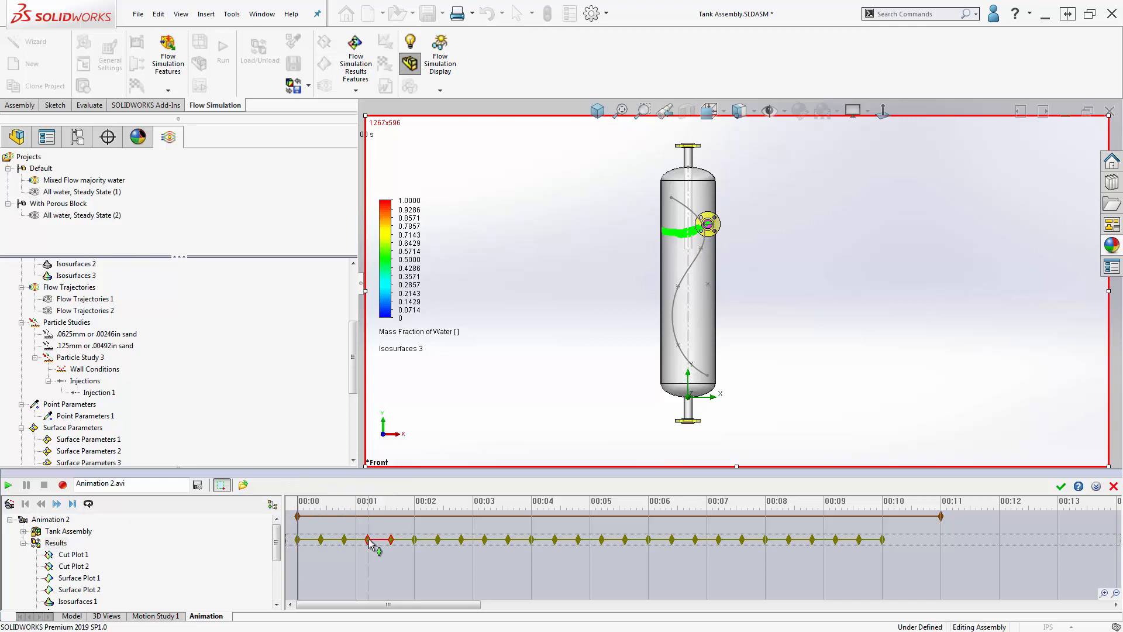
pyautogui.moveTo(353, 371); pyautogui.dragTo(353, 316)
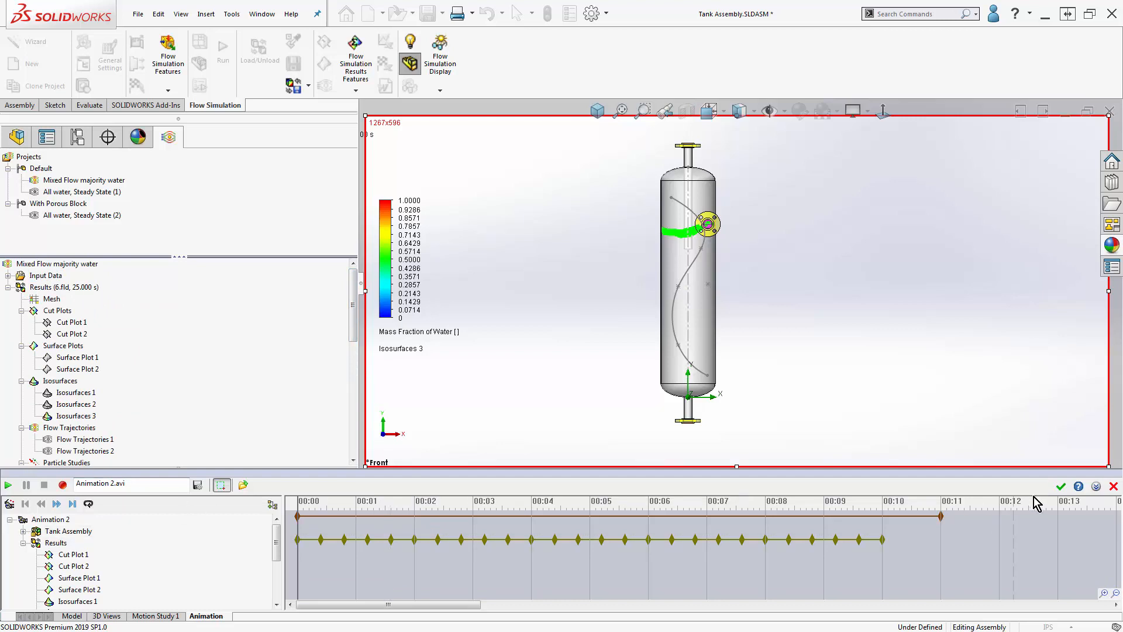
pyautogui.click(1057, 487)
# - Review the Solving and Saving settings in the Calculation Control Options and close them without changes
pyautogui.rightClick(33, 276)
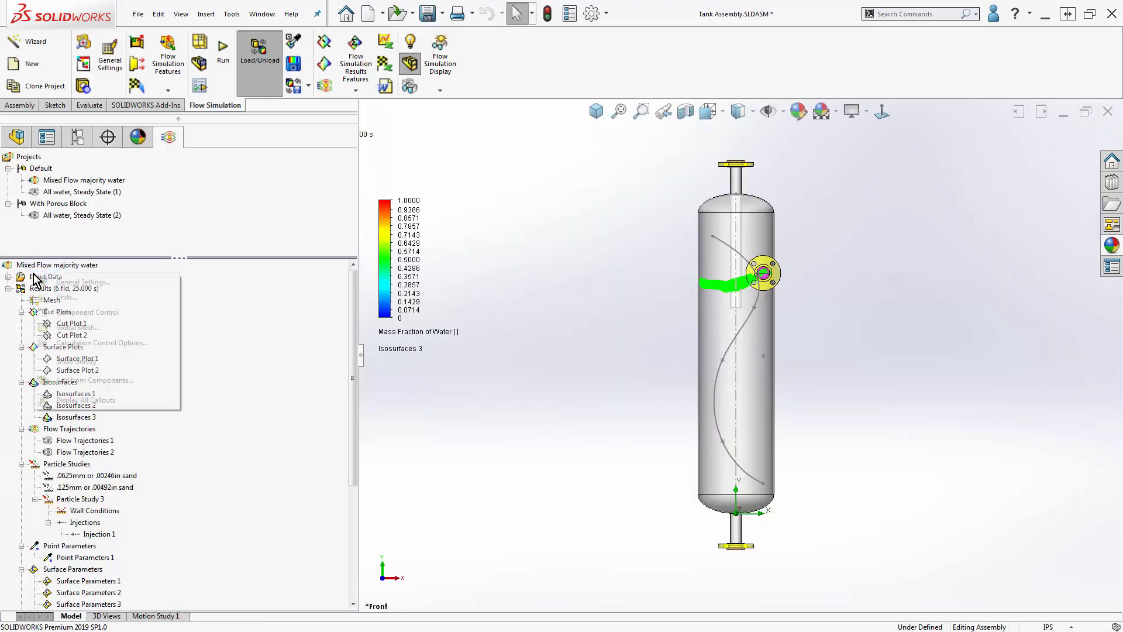
pyautogui.click(88, 342)
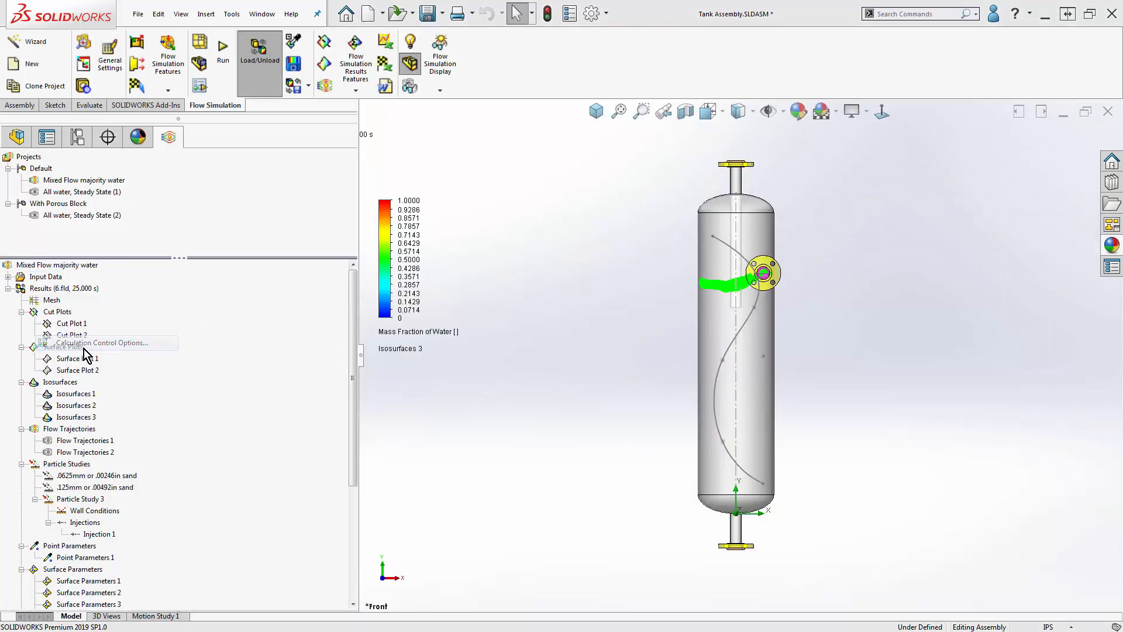
pyautogui.click(479, 232)
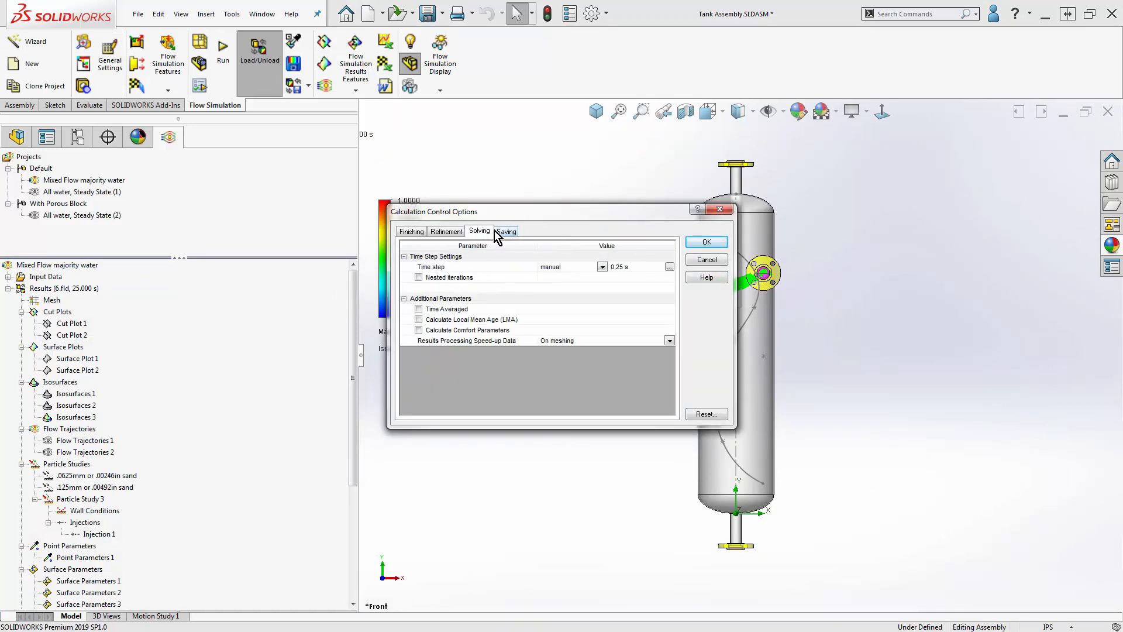
pyautogui.click(506, 232)
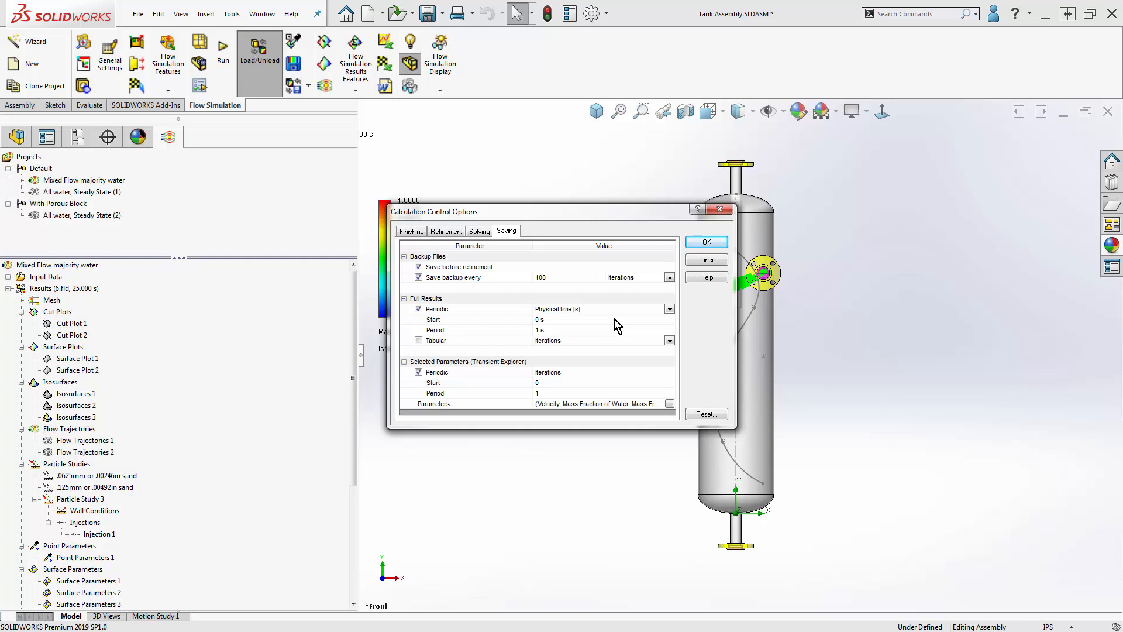
pyautogui.click(718, 262)
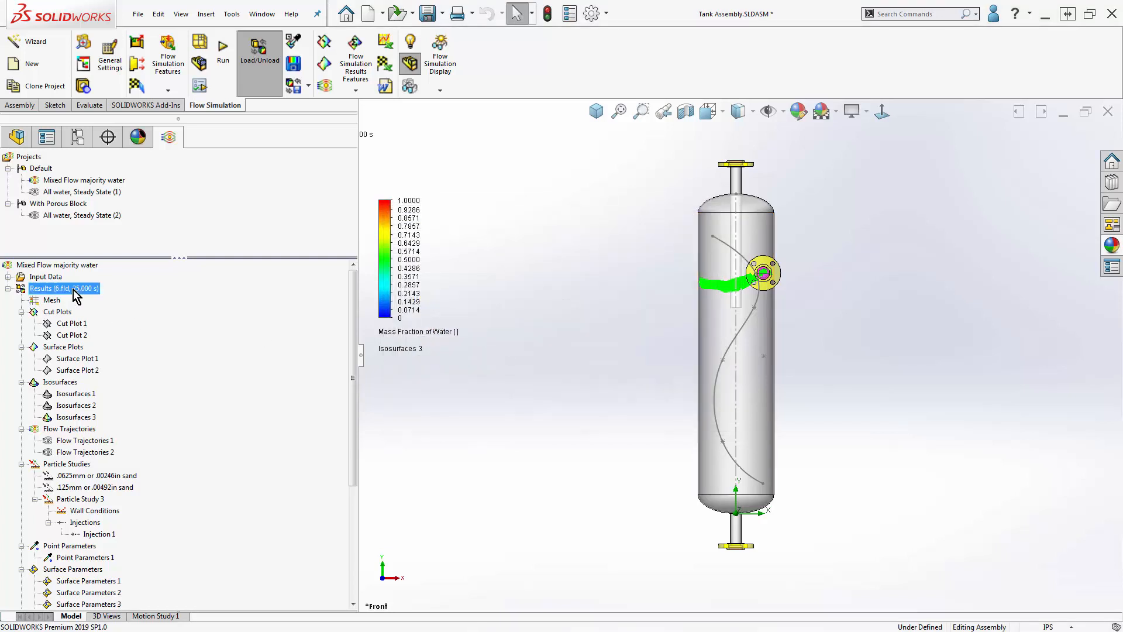
# - Check the time moments available for loading in the results and cancel without loading one
pyautogui.rightClick(72, 290)
pyautogui.click(109, 326)
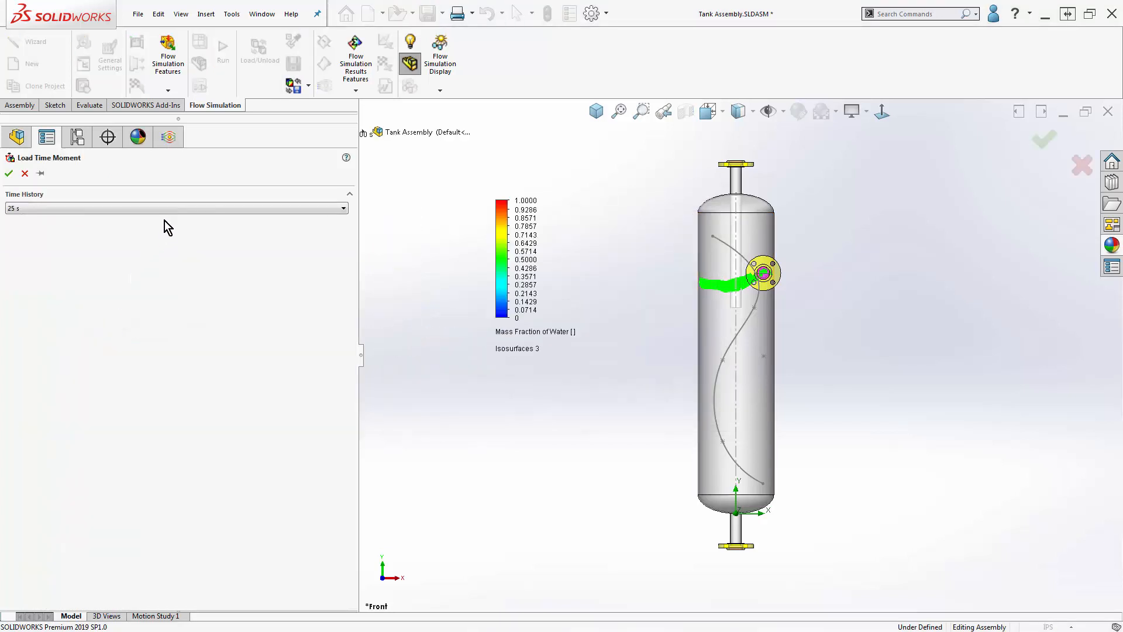
pyautogui.click(173, 208)
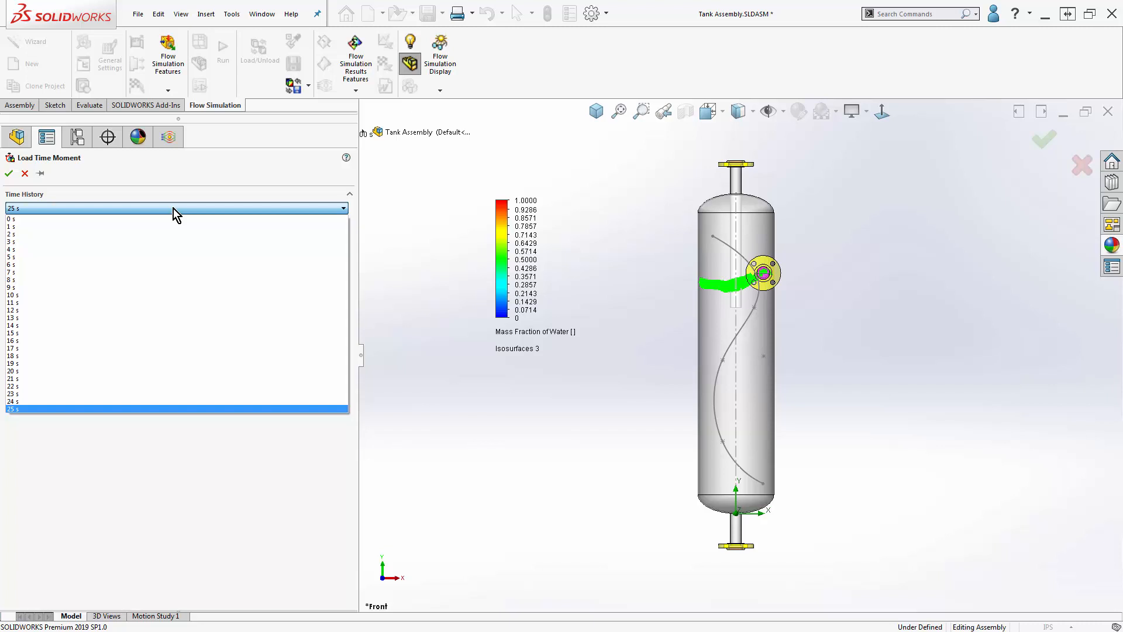
pyautogui.click(173, 208)
pyautogui.click(25, 173)
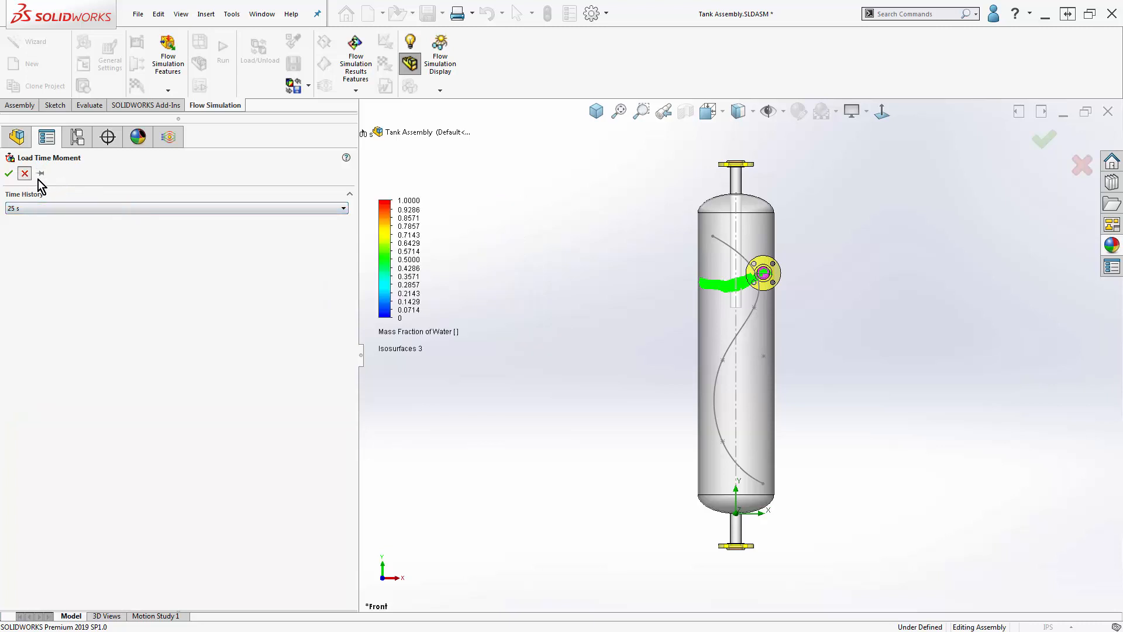
# - Reopen Animation 2 to review its timeline and close it without changes
pyautogui.moveTo(353, 399); pyautogui.dragTo(342, 529)
pyautogui.rightClick(75, 580)
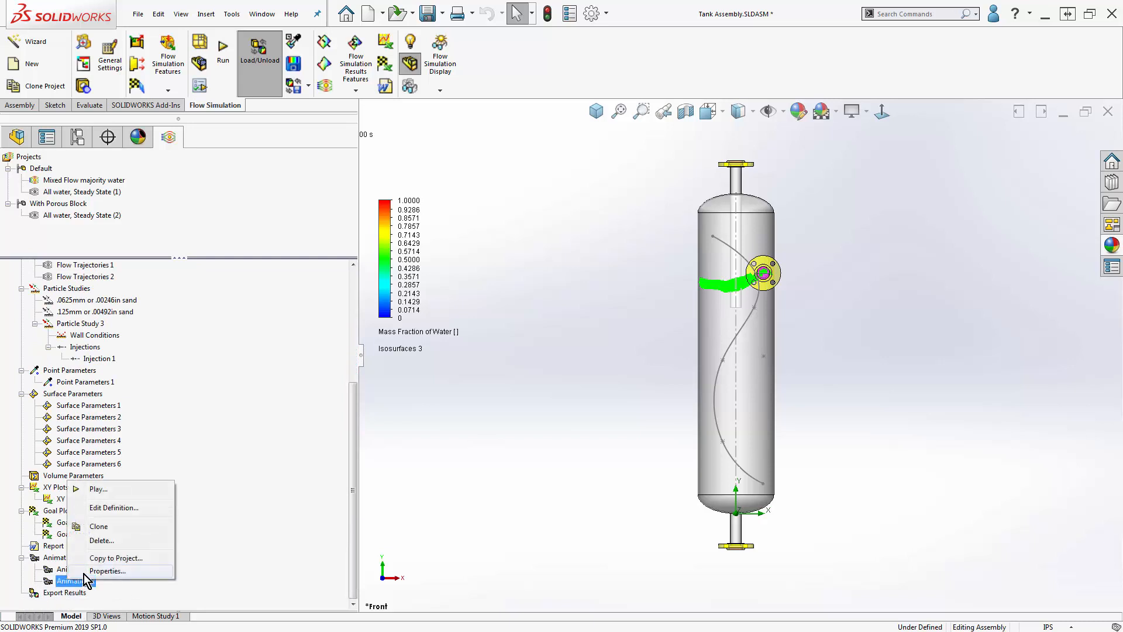
pyautogui.click(111, 515)
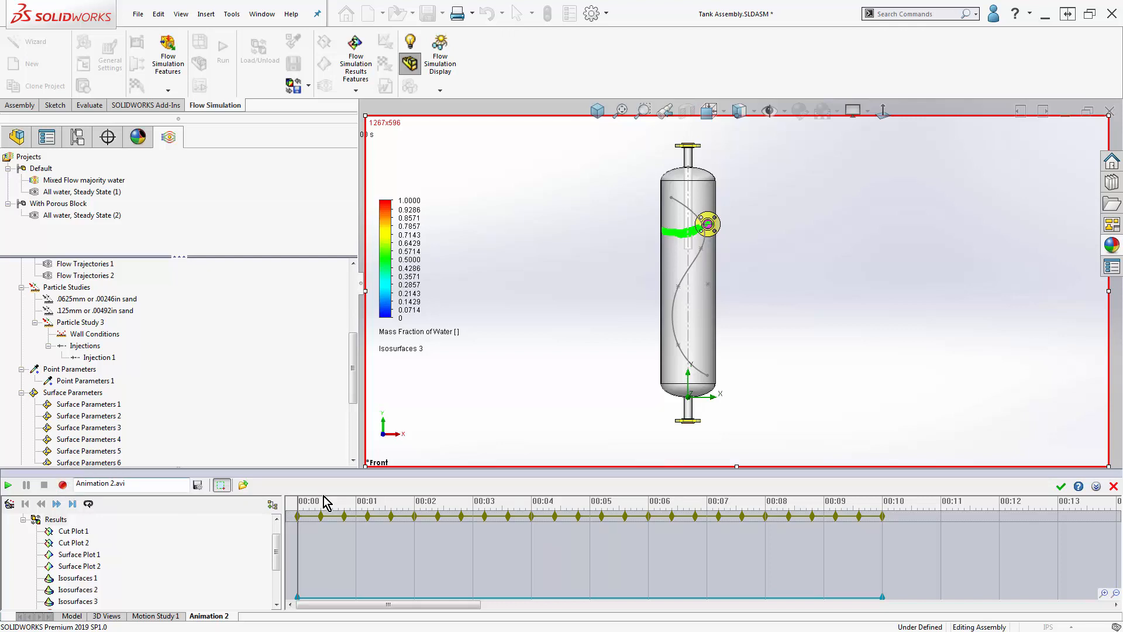
pyautogui.click(1114, 486)
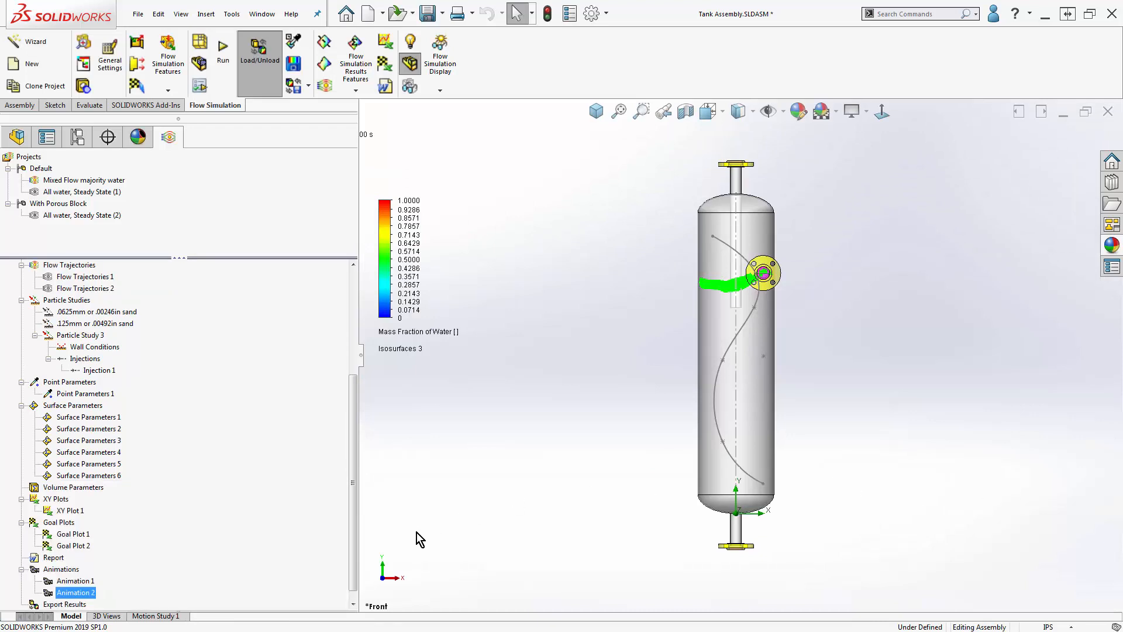
# - Review the Export Results options for format, parameters, time history and output file, and cancel without exporting
pyautogui.scroll(-1, 356, 521)
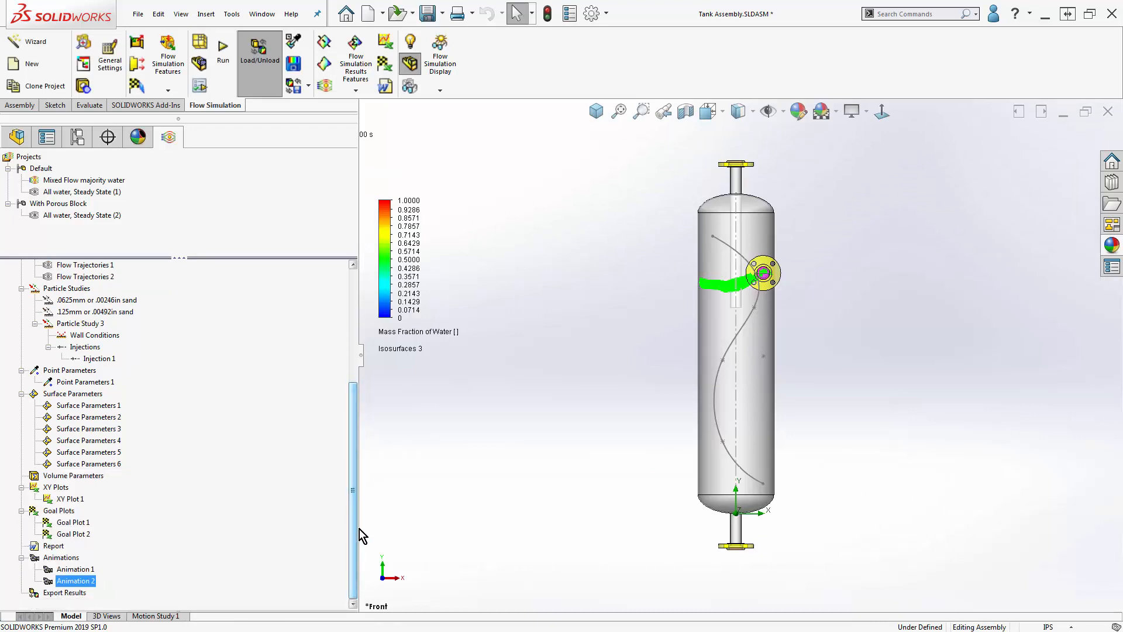
pyautogui.rightClick(73, 592)
pyautogui.click(98, 603)
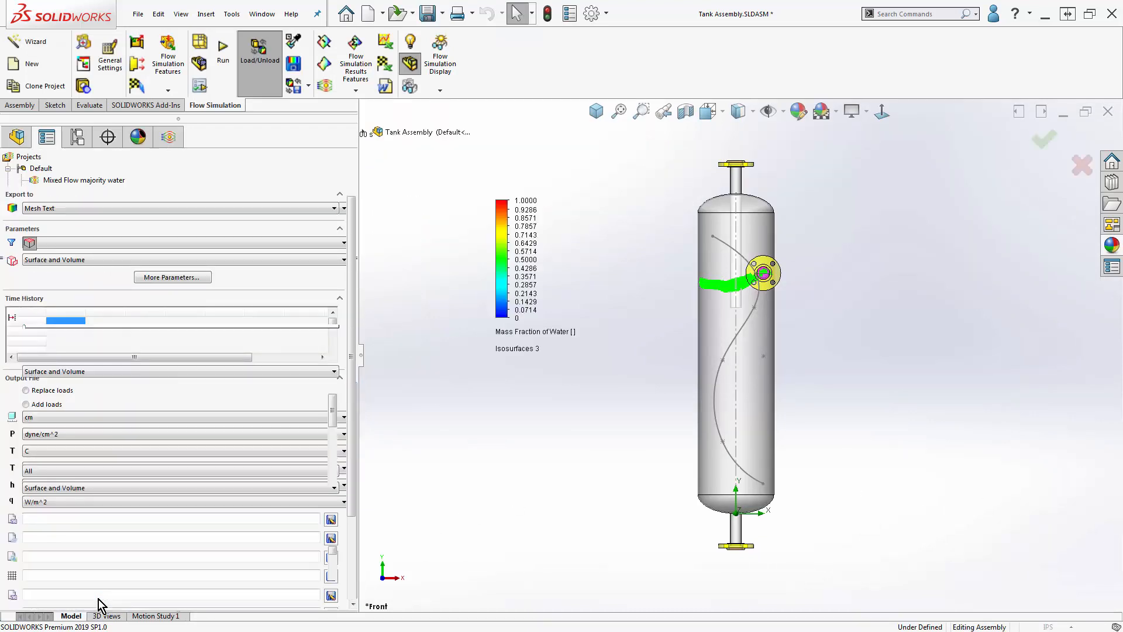
pyautogui.click(115, 208)
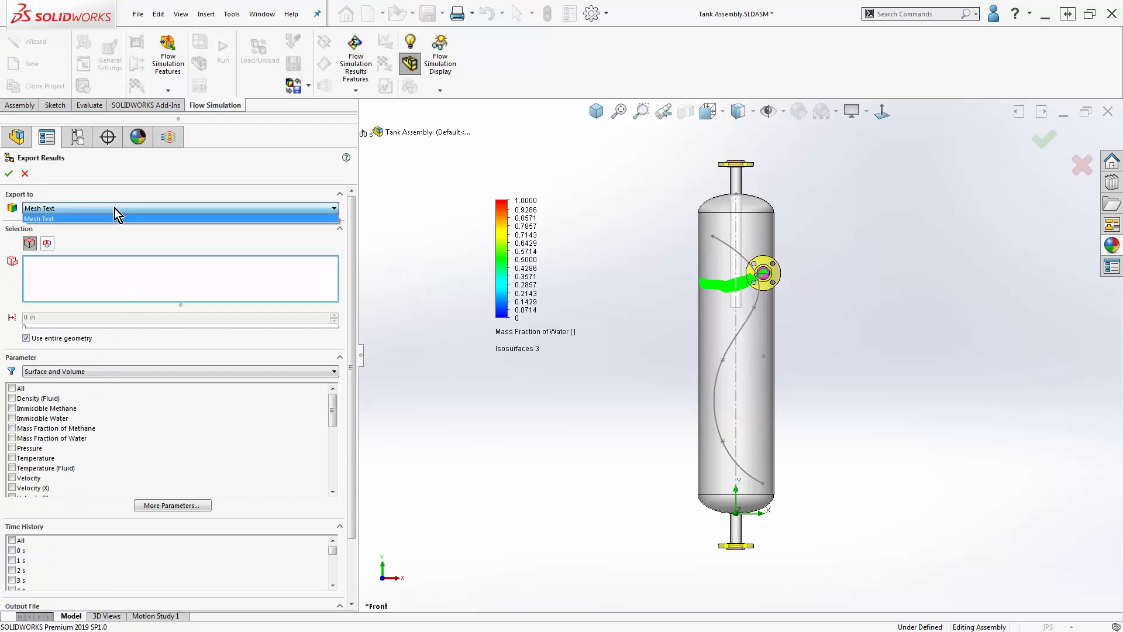
pyautogui.click(115, 208)
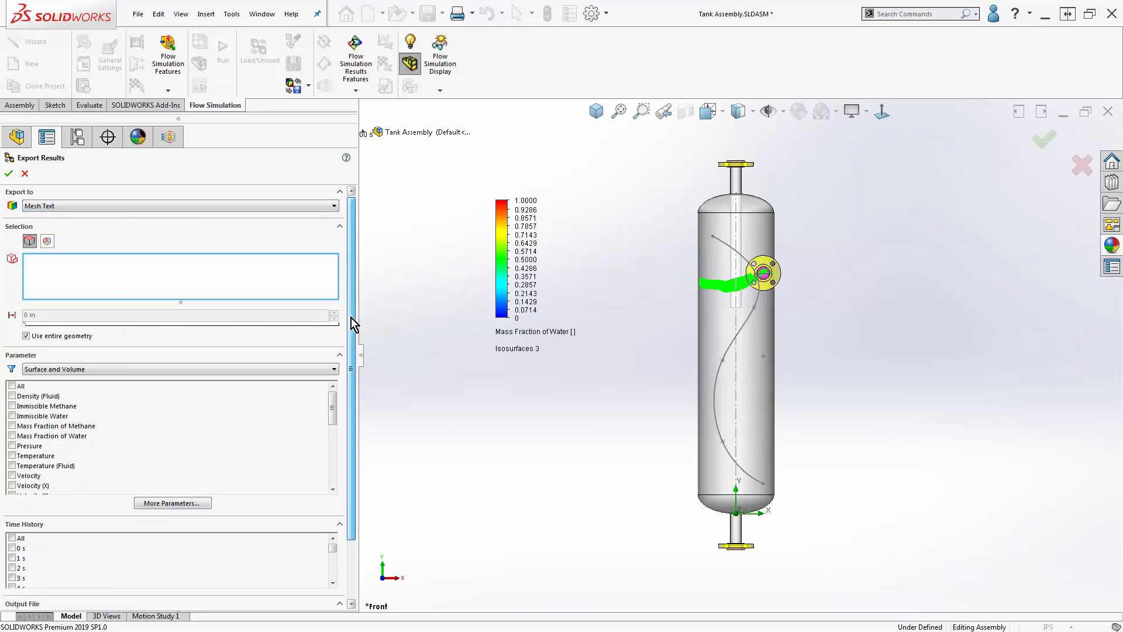
pyautogui.moveTo(353, 321); pyautogui.dragTo(363, 401)
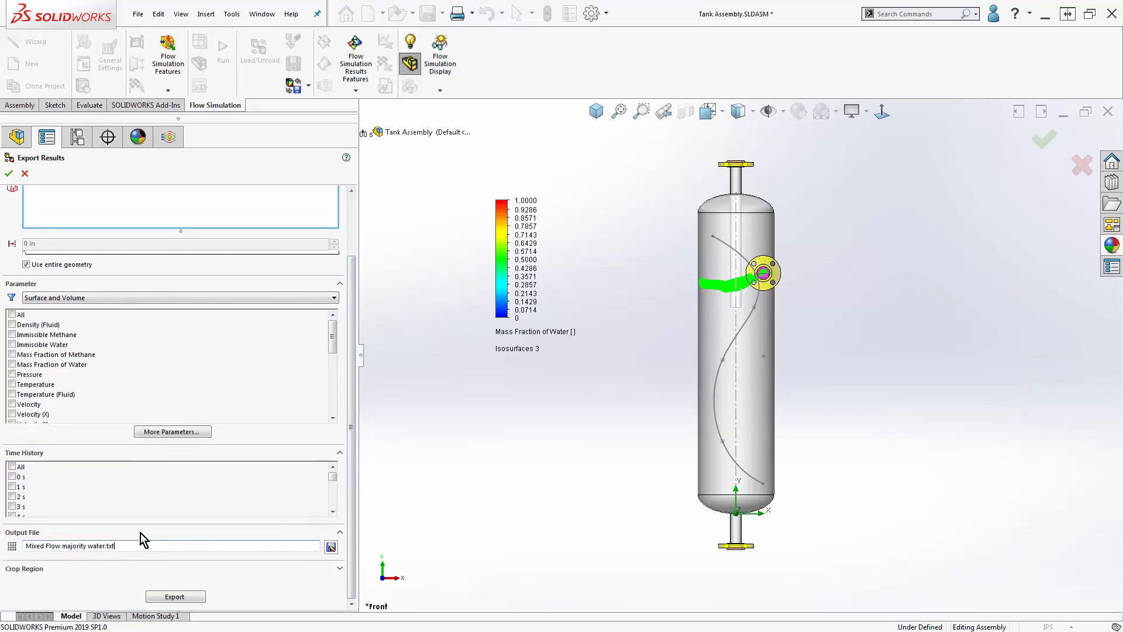
pyautogui.click(25, 173)
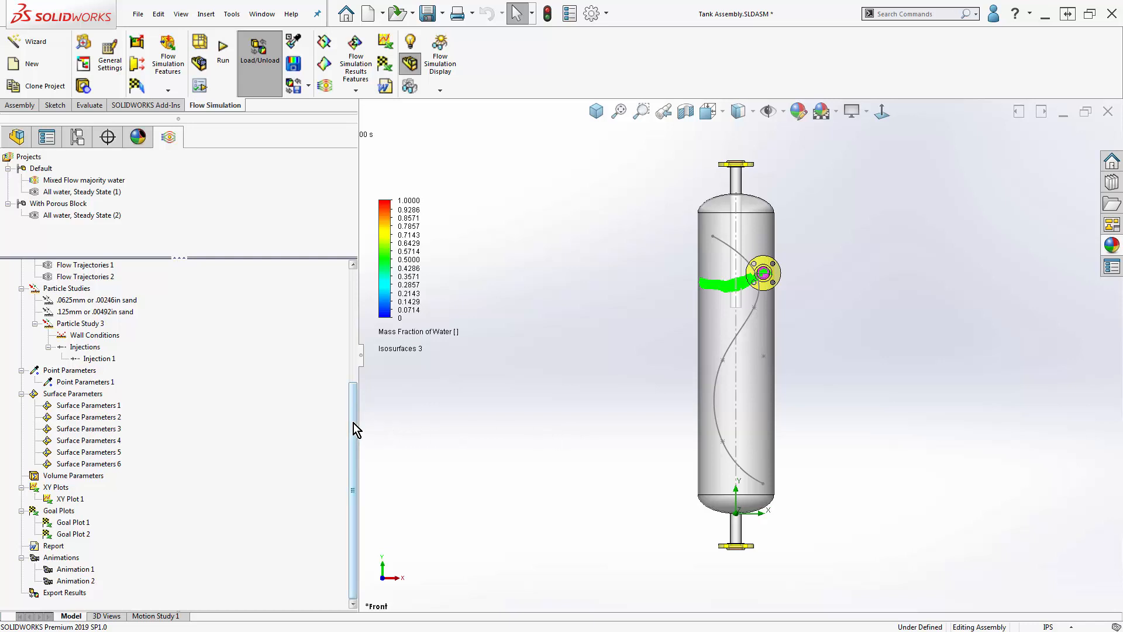
# - Show Surface Plot 2 on the tank model
pyautogui.moveTo(354, 423); pyautogui.dragTo(348, 306)
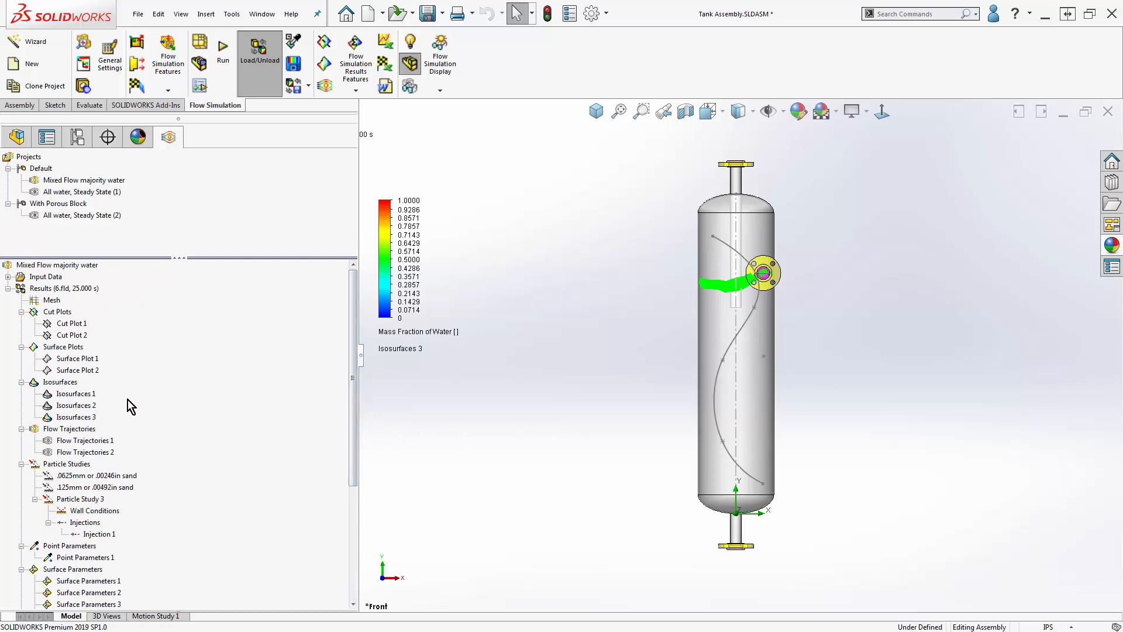
pyautogui.click(82, 370)
pyautogui.rightClick(91, 373)
pyautogui.click(113, 396)
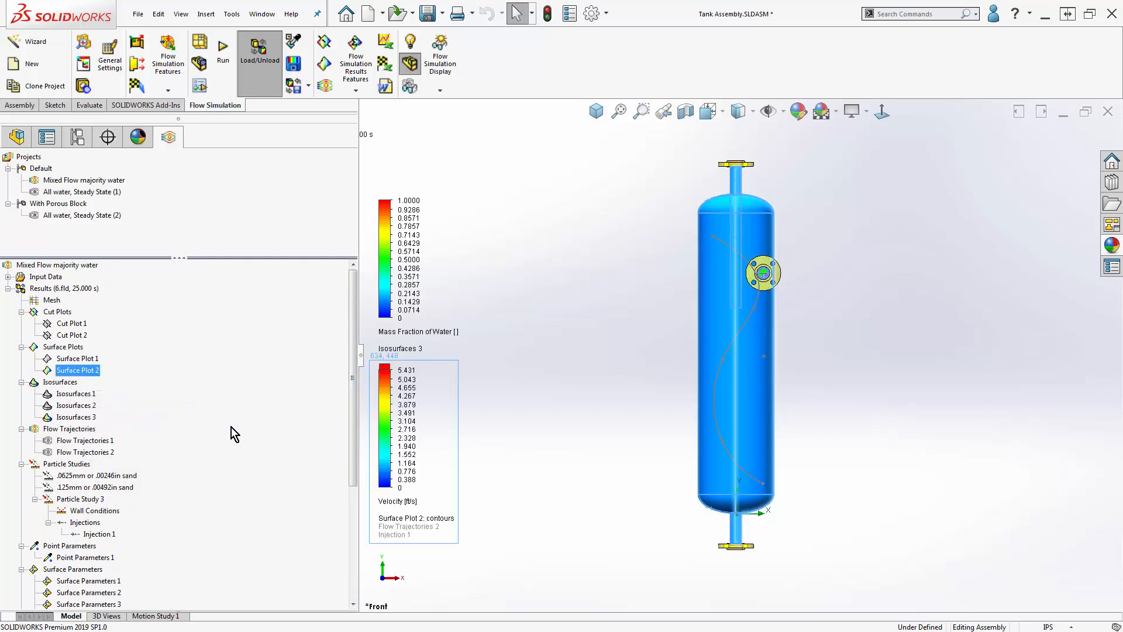
pyautogui.click(553, 437)
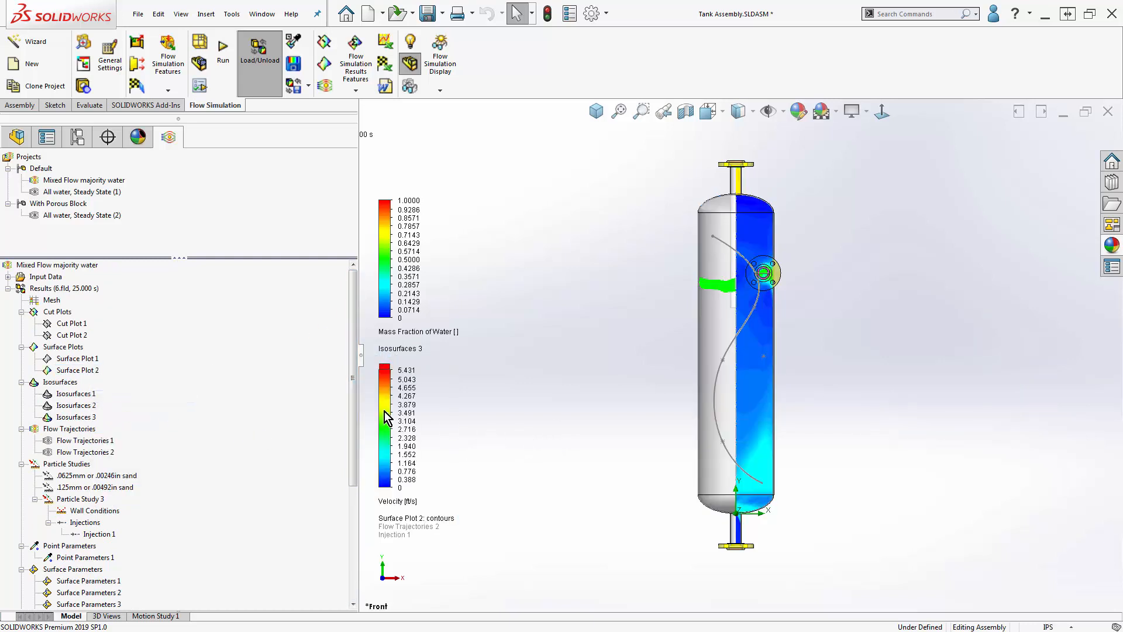
# - Show Cut Plot 2 together with the surface plot
pyautogui.click(73, 337)
pyautogui.rightClick(73, 337)
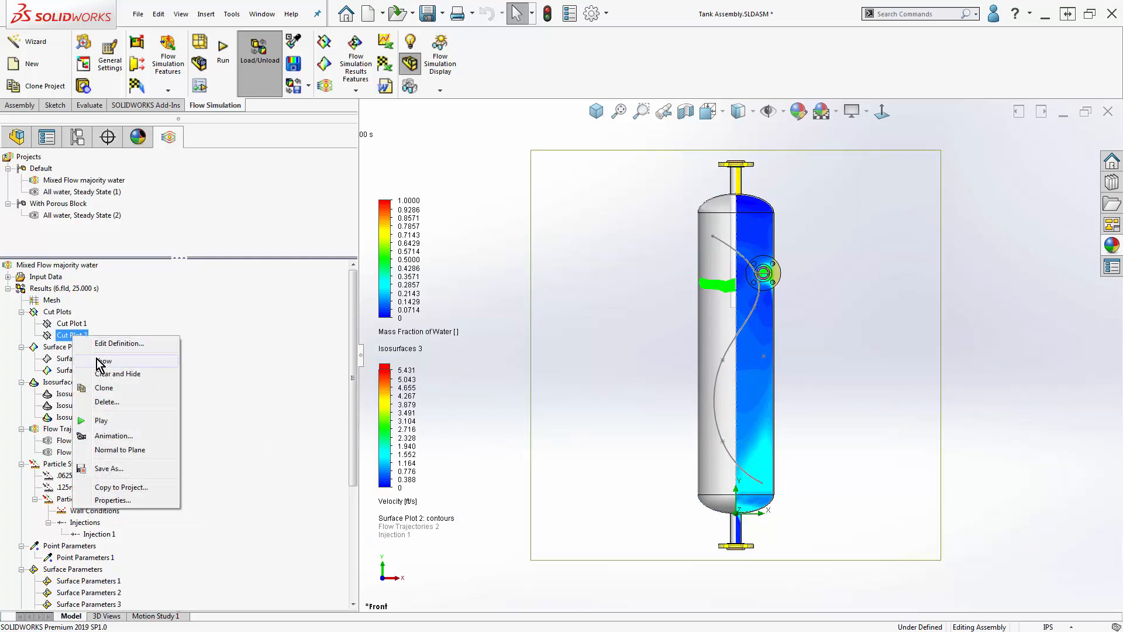
pyautogui.click(100, 363)
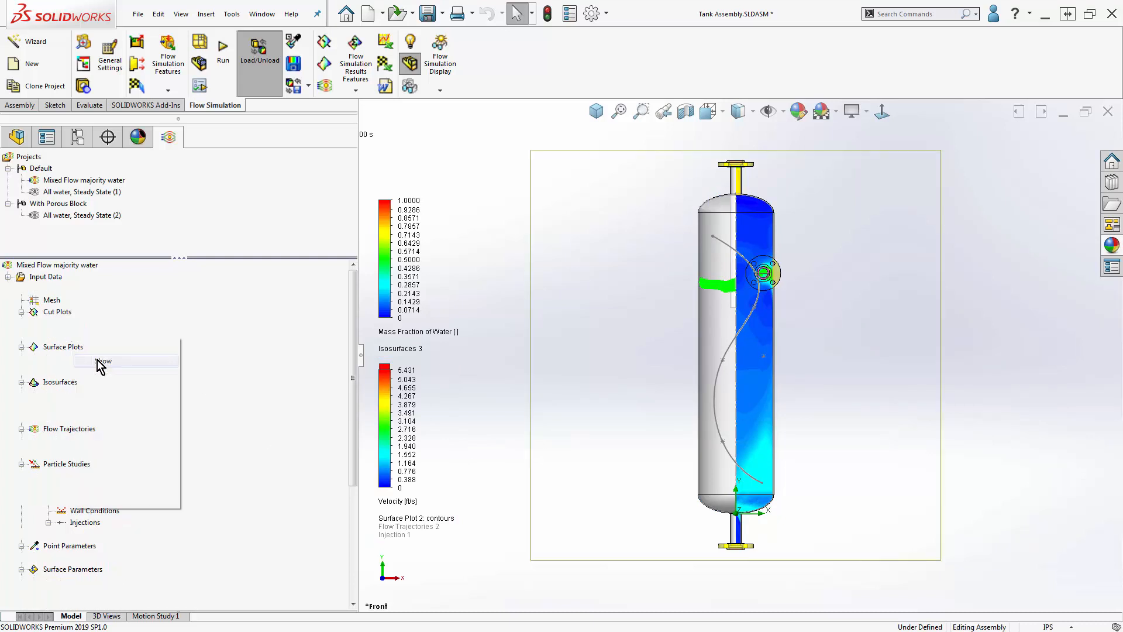
pyautogui.click(461, 407)
# - Show Flow Trajectories 2 and set the tank to the isometric view
pyautogui.rightClick(108, 454)
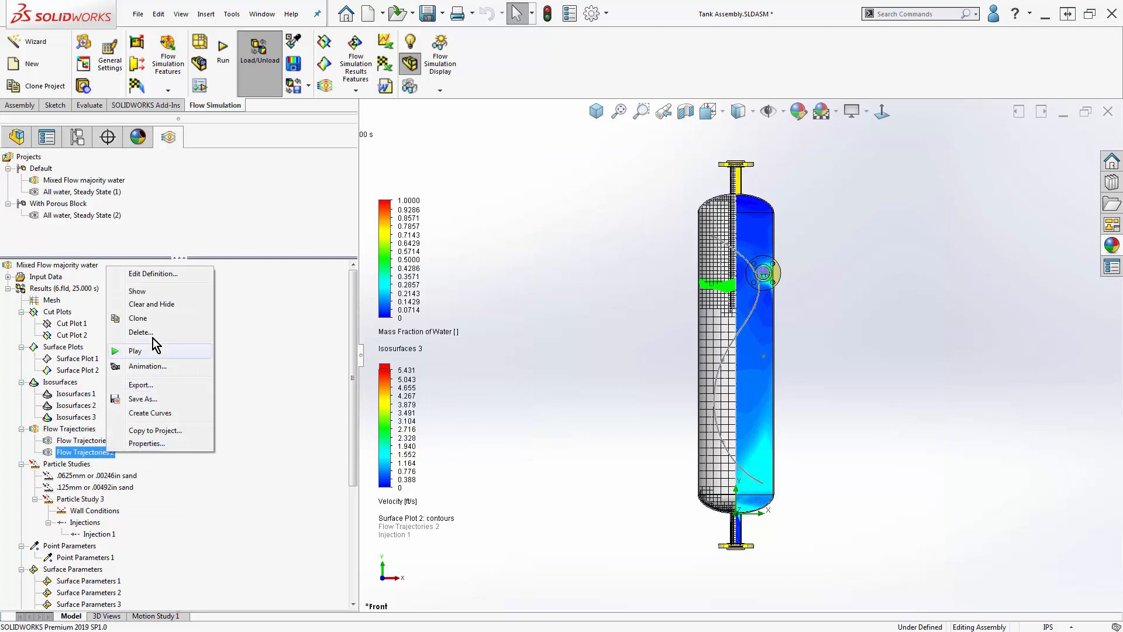
pyautogui.click(151, 291)
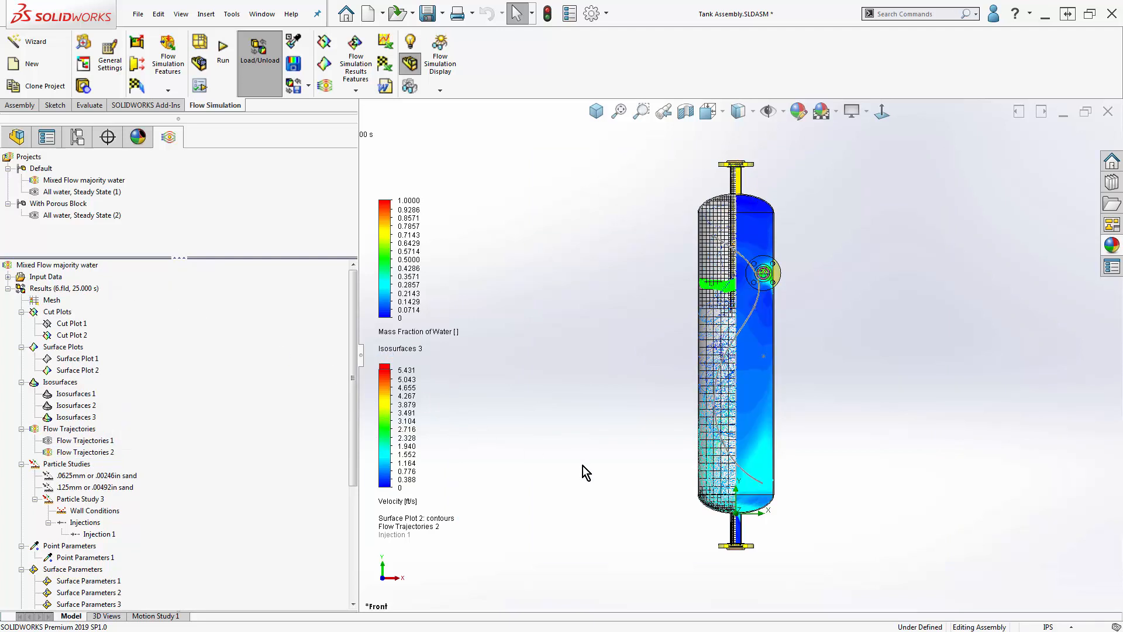
pyautogui.moveTo(583, 466); pyautogui.dragTo(495, 529, button='middle')
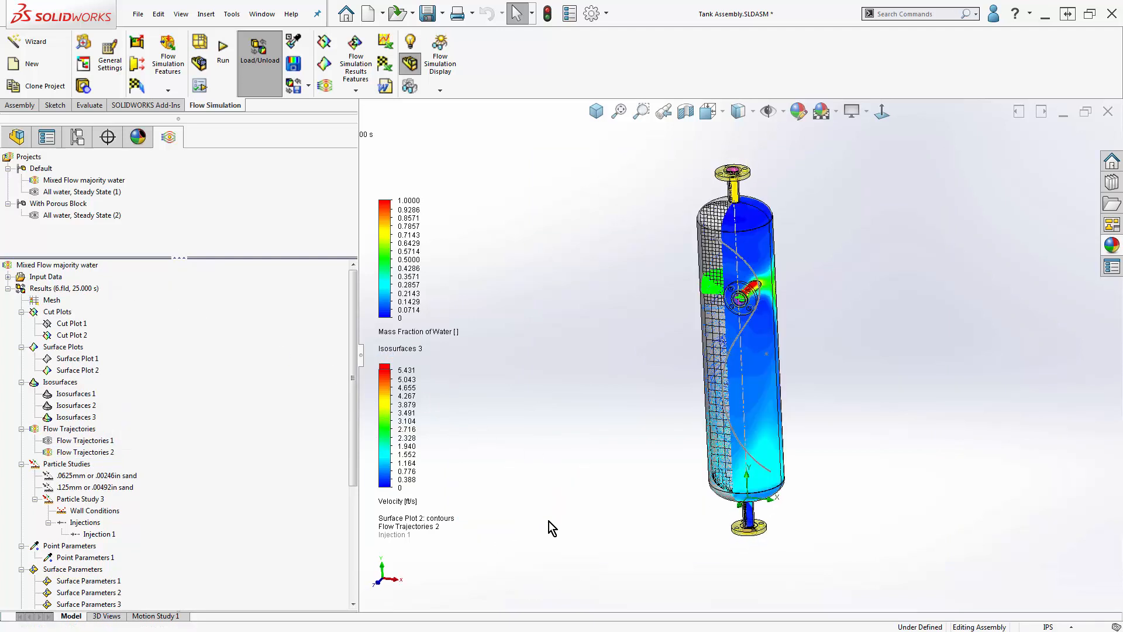
pyautogui.hotkey('ctrl', '7')
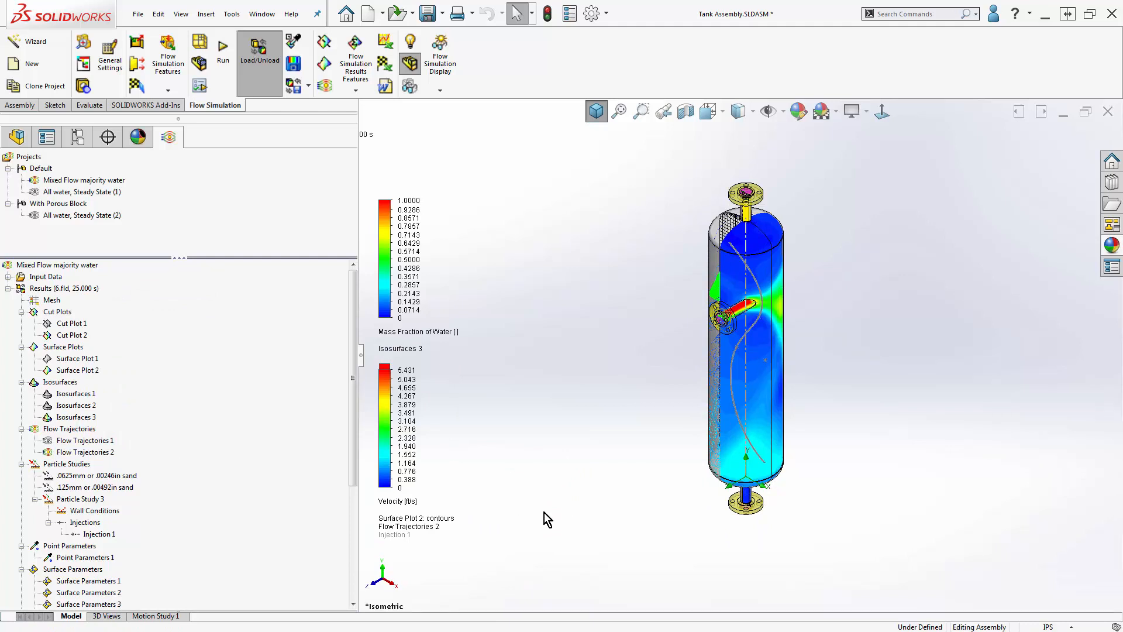